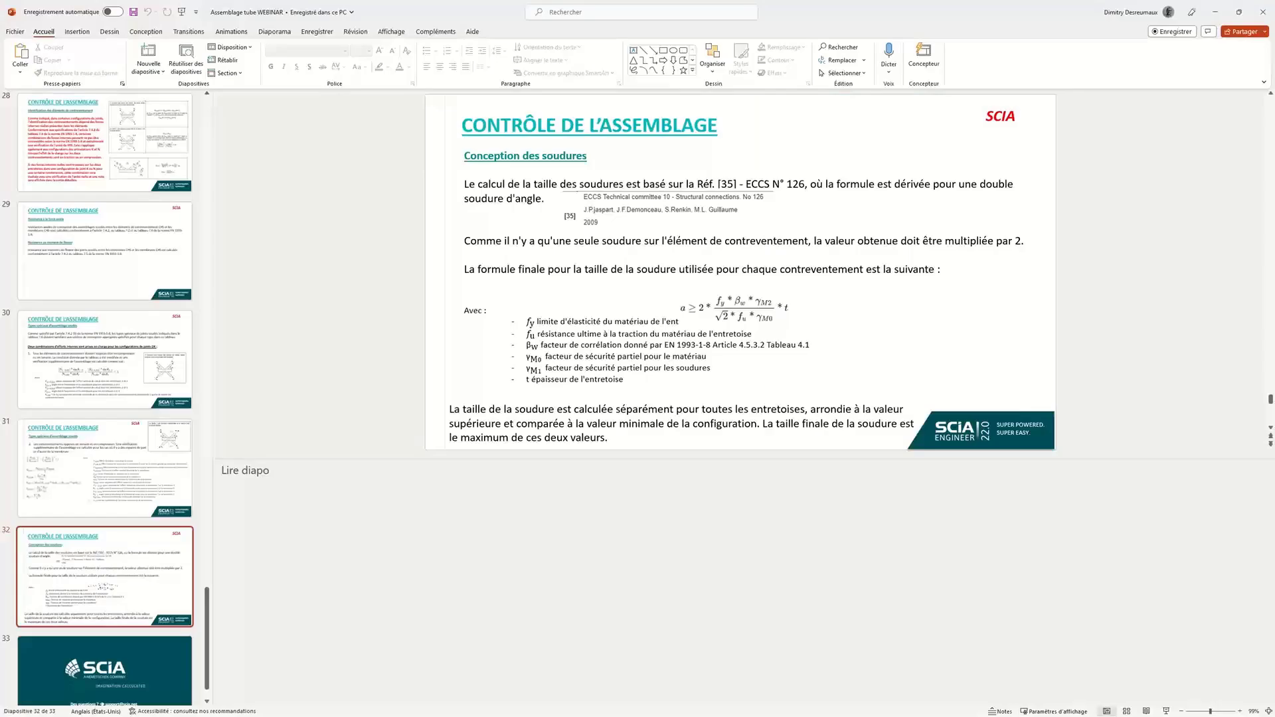
# Switch to SCIA Engineer and display the normal force (N) results of the Treillis_MPEA truss for load case LC1.
pyautogui.hotkey('alt', 'Tab')
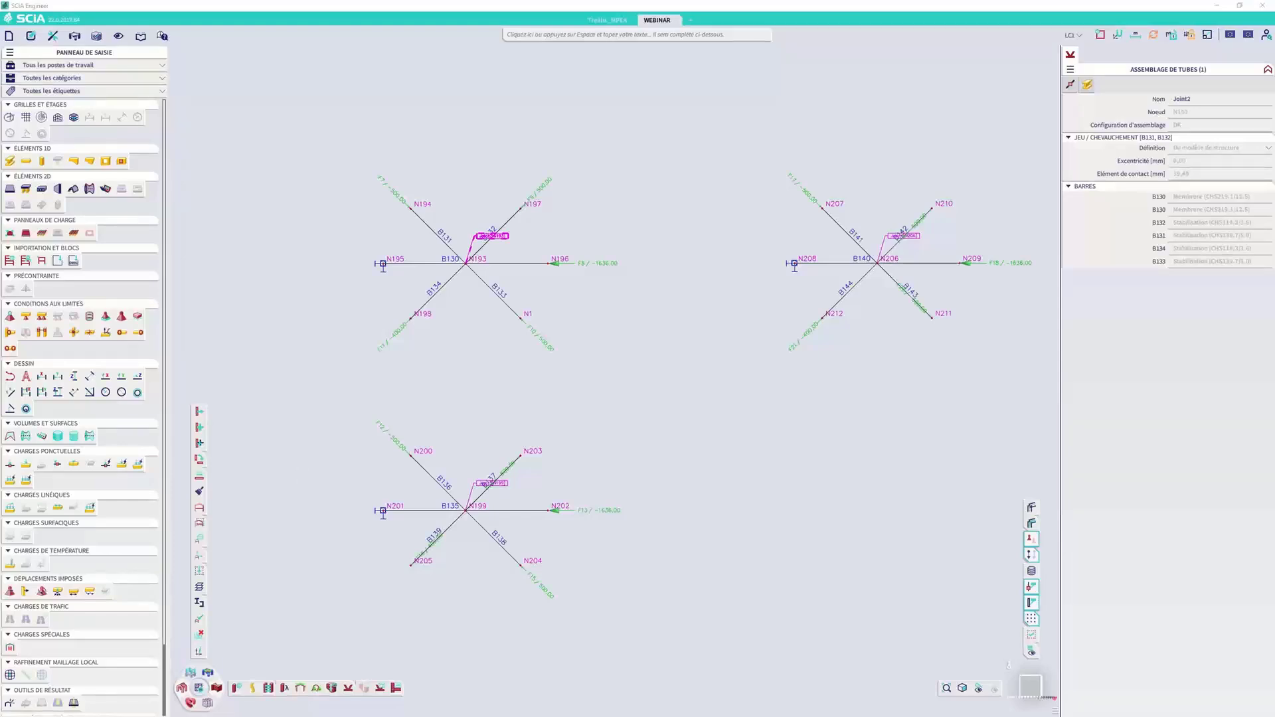
pyautogui.click(384, 323)
pyautogui.click(605, 21)
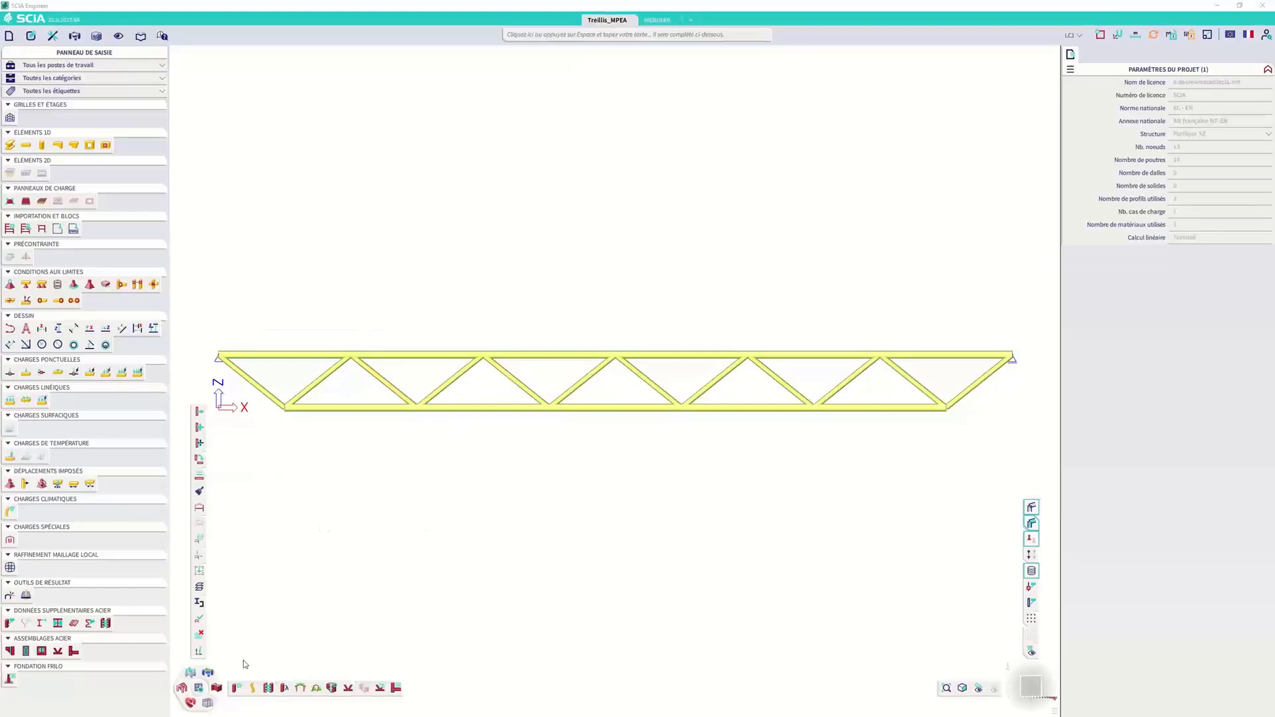
pyautogui.click(208, 673)
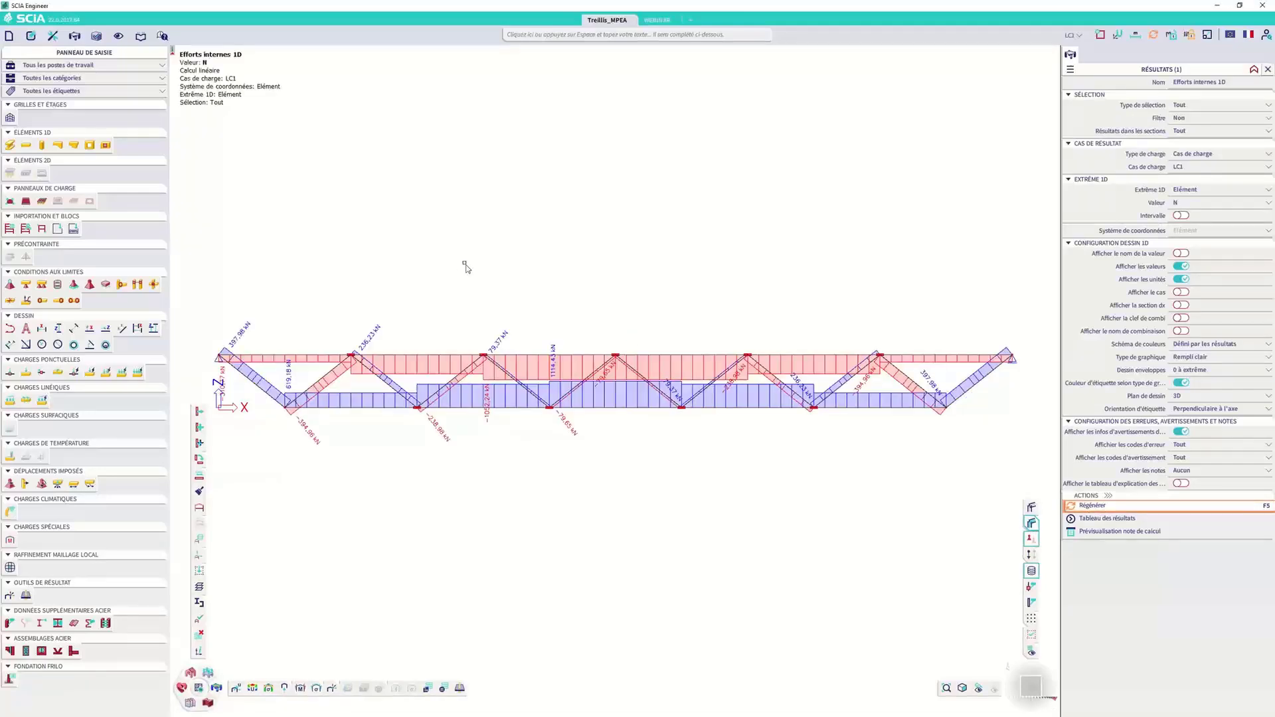
# Reduce the display scale of the results so the truss force diagrams are drawn smaller.
pyautogui.click(1206, 35)
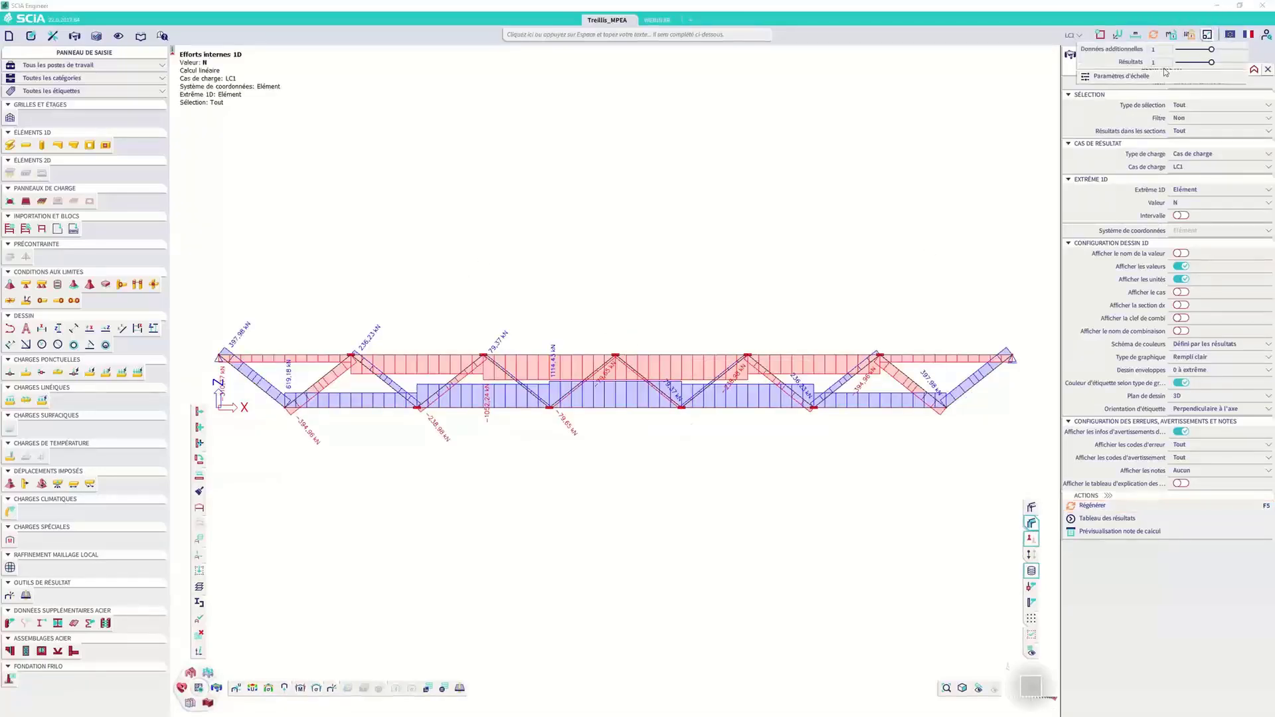
pyautogui.moveTo(1212, 63); pyautogui.dragTo(1199, 64)
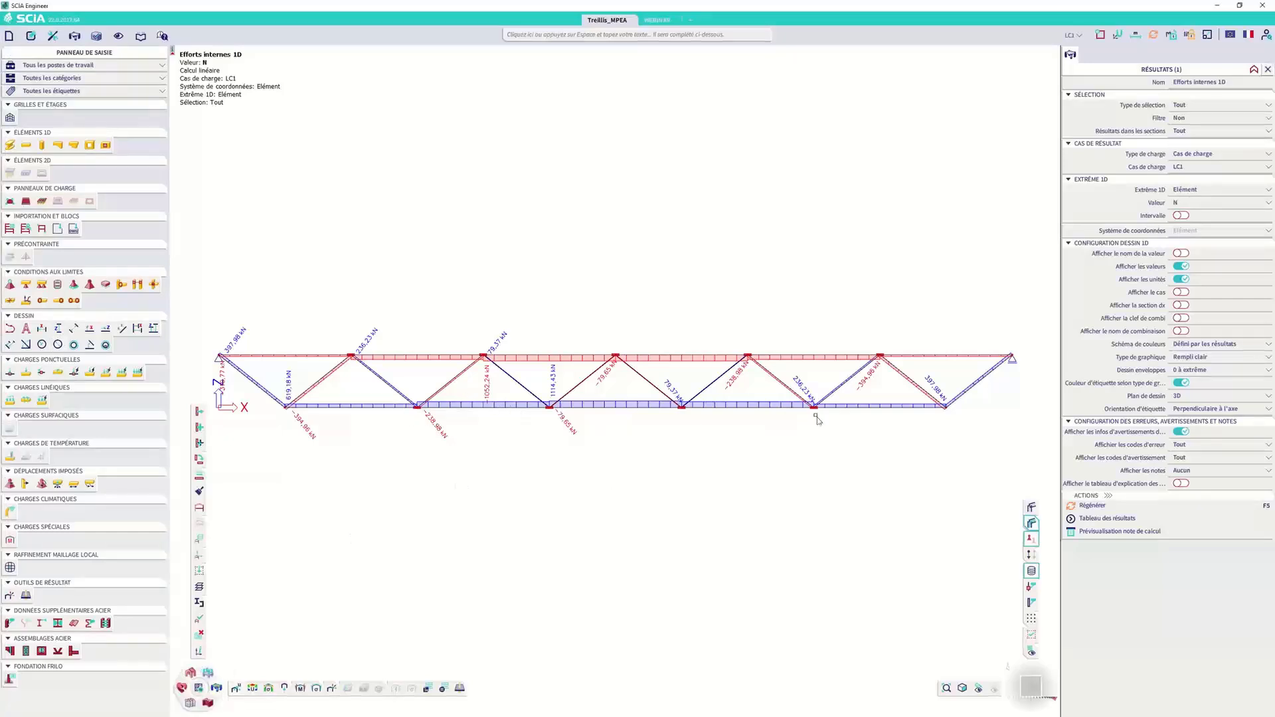
pyautogui.moveTo(1069, 61); pyautogui.dragTo(1085, 57)
pyautogui.click(1085, 55)
# Select the upper and lower chords of the truss and check their member type among the available types.
pyautogui.scroll(3, 646, 402)
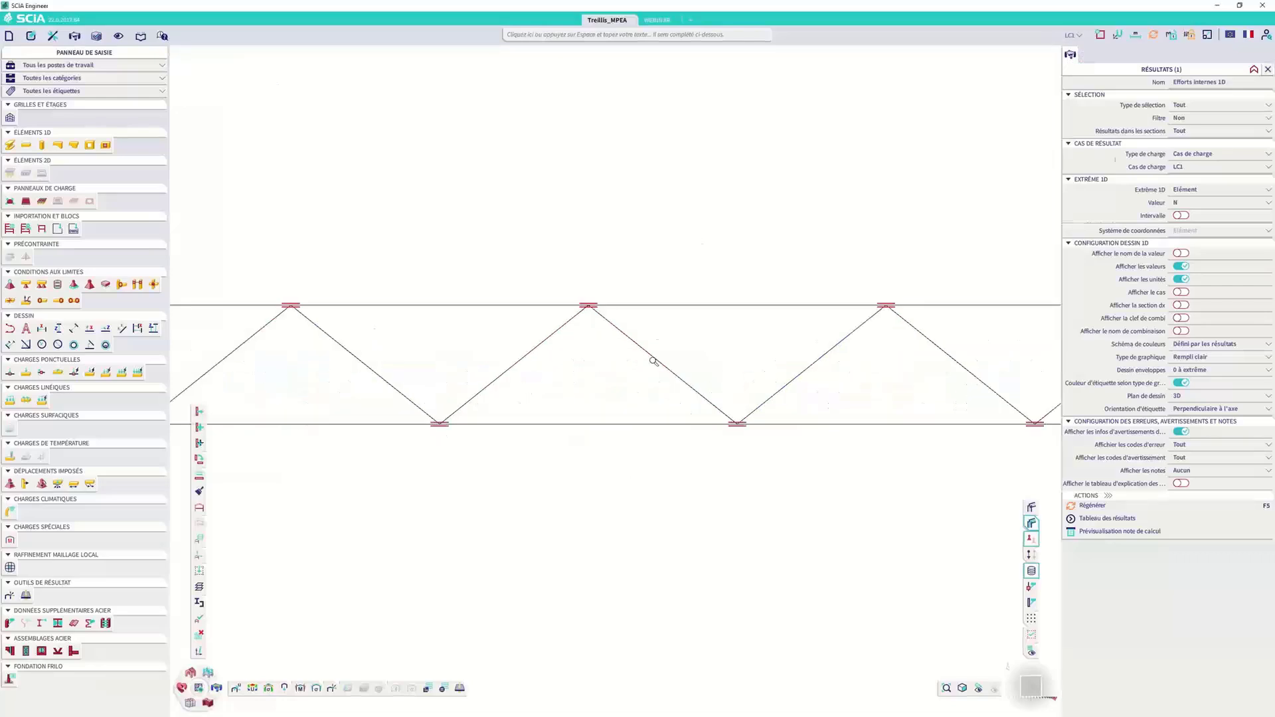
pyautogui.click(684, 305)
pyautogui.moveTo(598, 408); pyautogui.dragTo(559, 454)
pyautogui.scroll(-2, 532, 372)
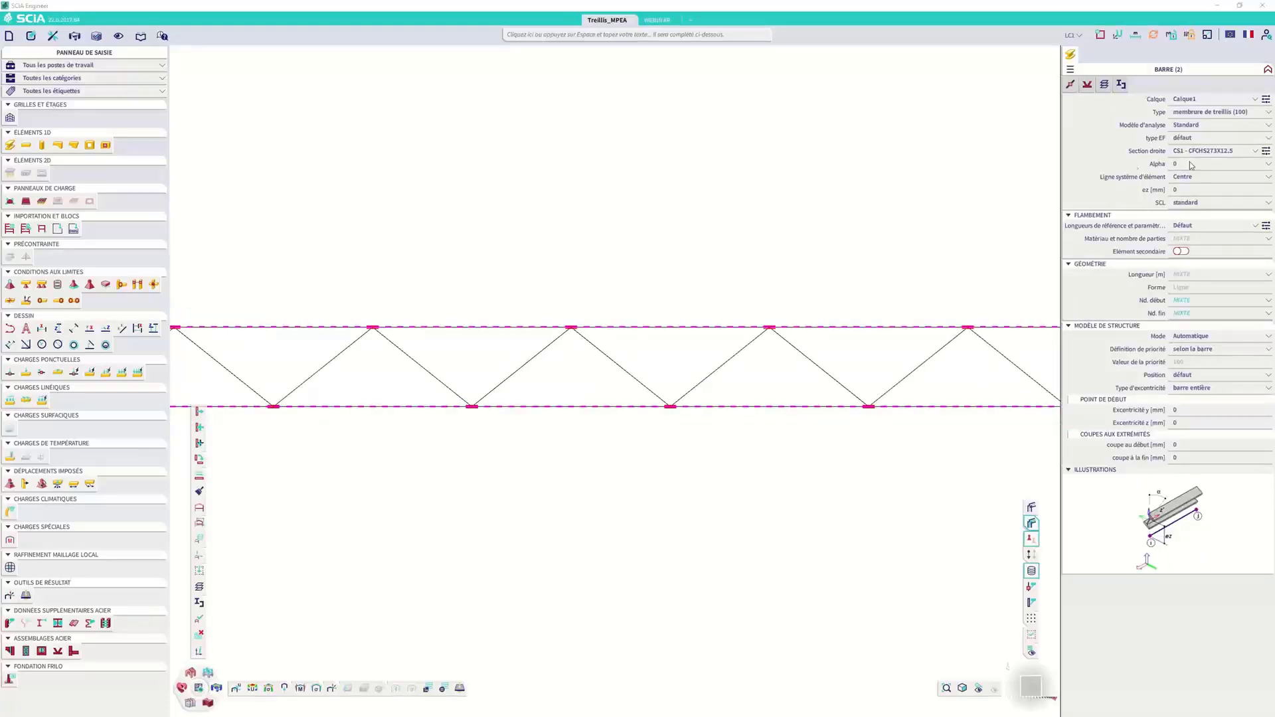
pyautogui.click(1213, 113)
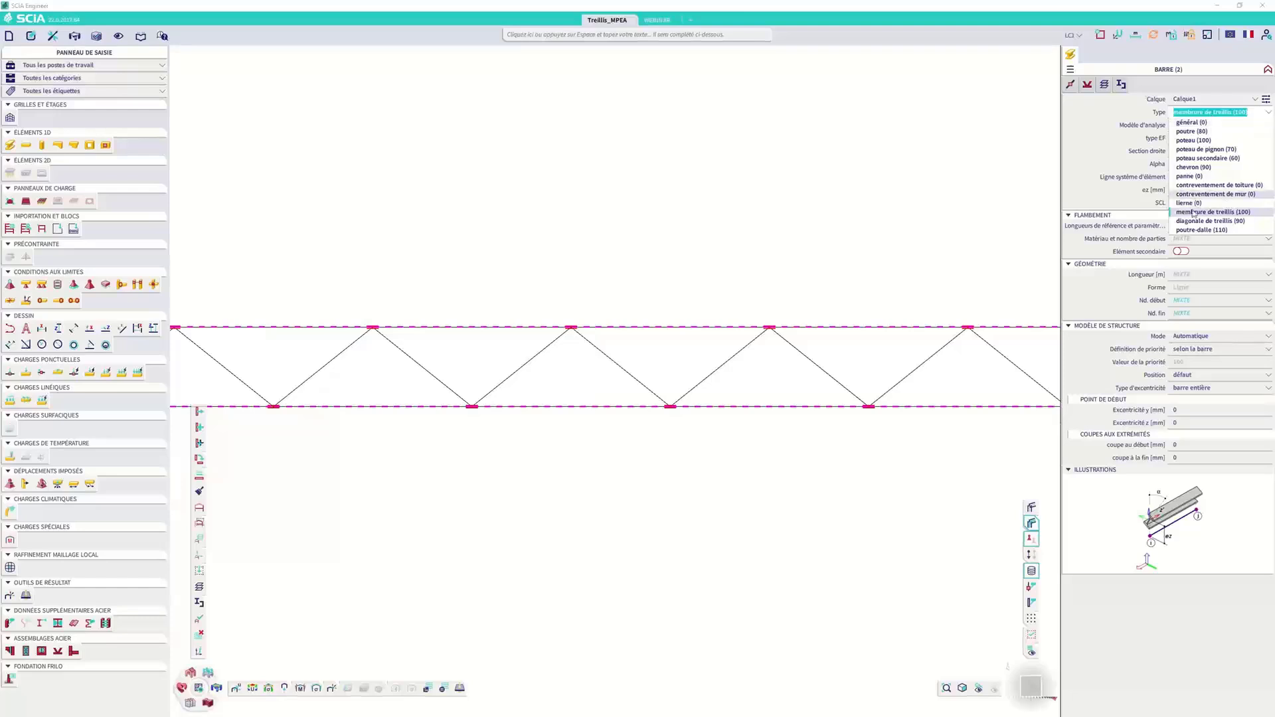
pyautogui.click(774, 245)
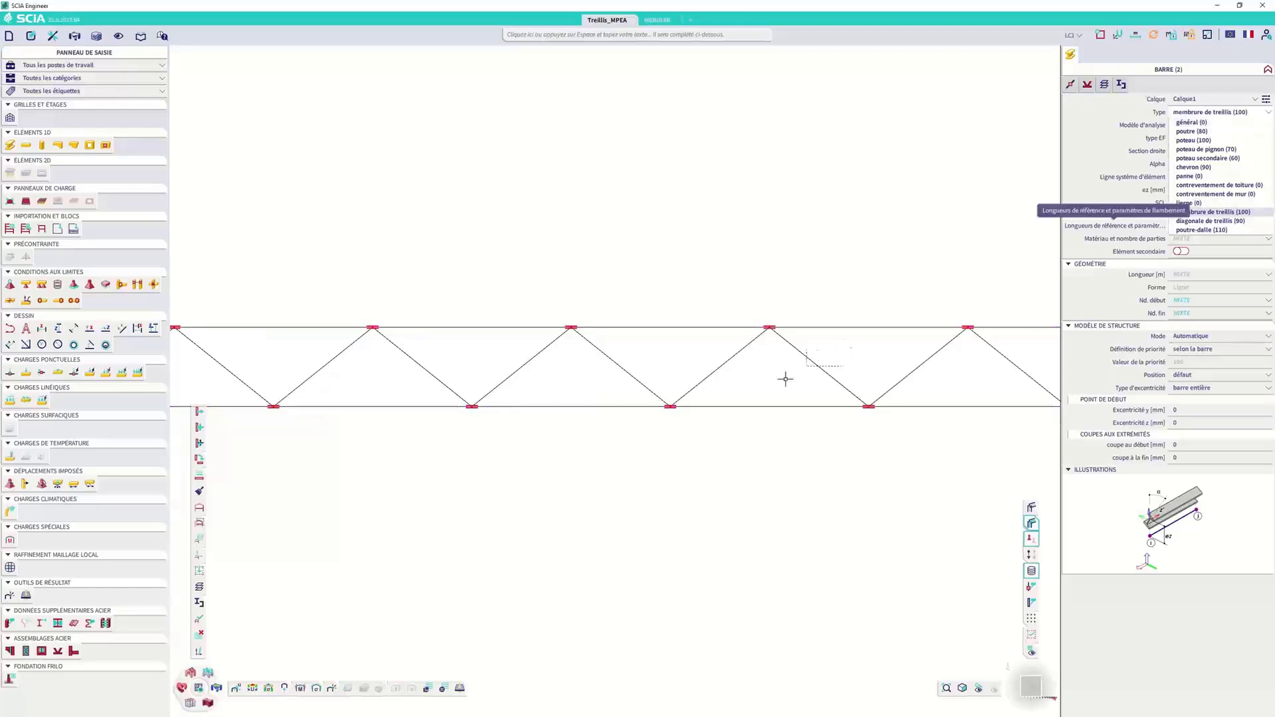
# Select one truss diagonal, check its member type among the available types, and clear the selection.
pyautogui.click(786, 379)
pyautogui.click(835, 363)
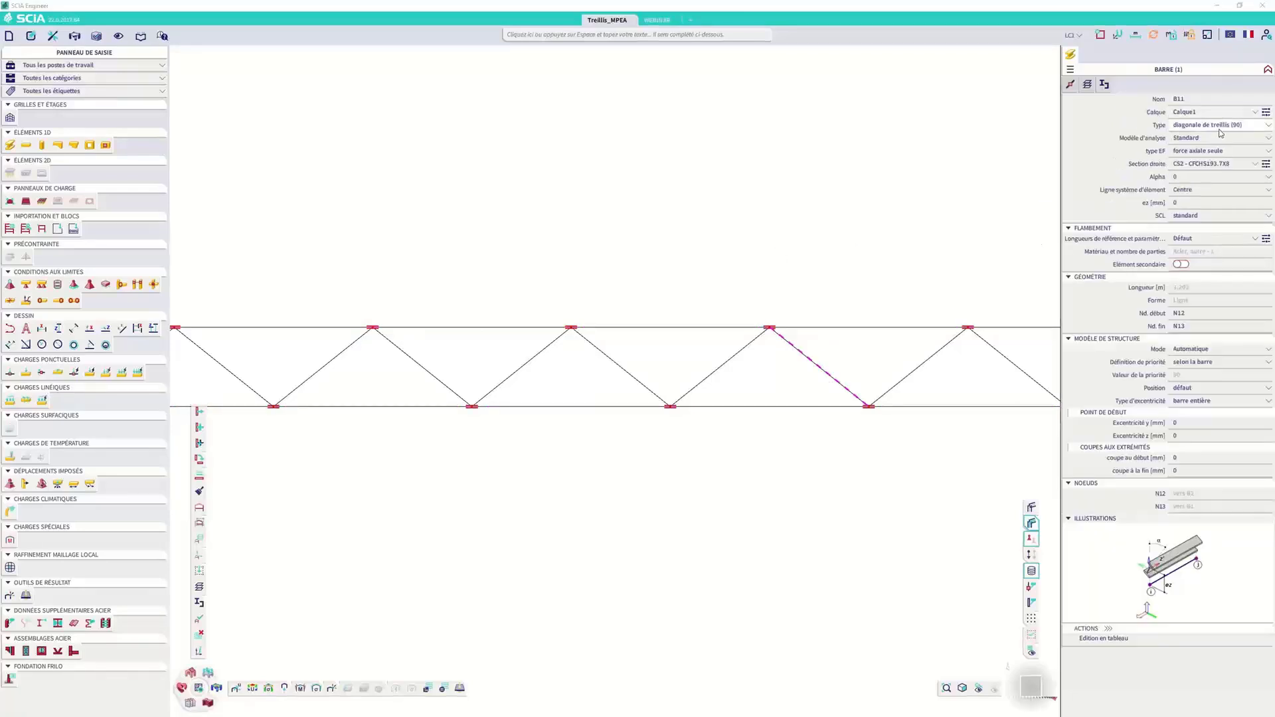
pyautogui.click(1220, 131)
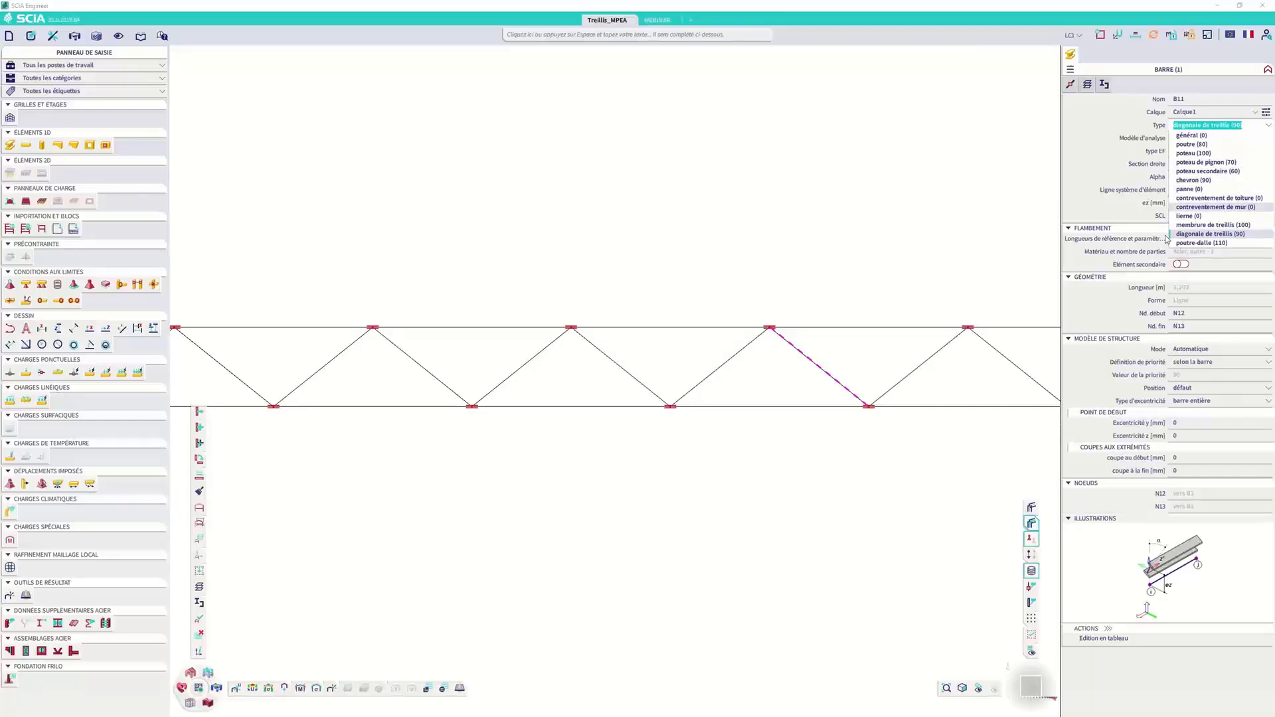
pyautogui.click(1249, 235)
pyautogui.scroll(-3, 767, 279)
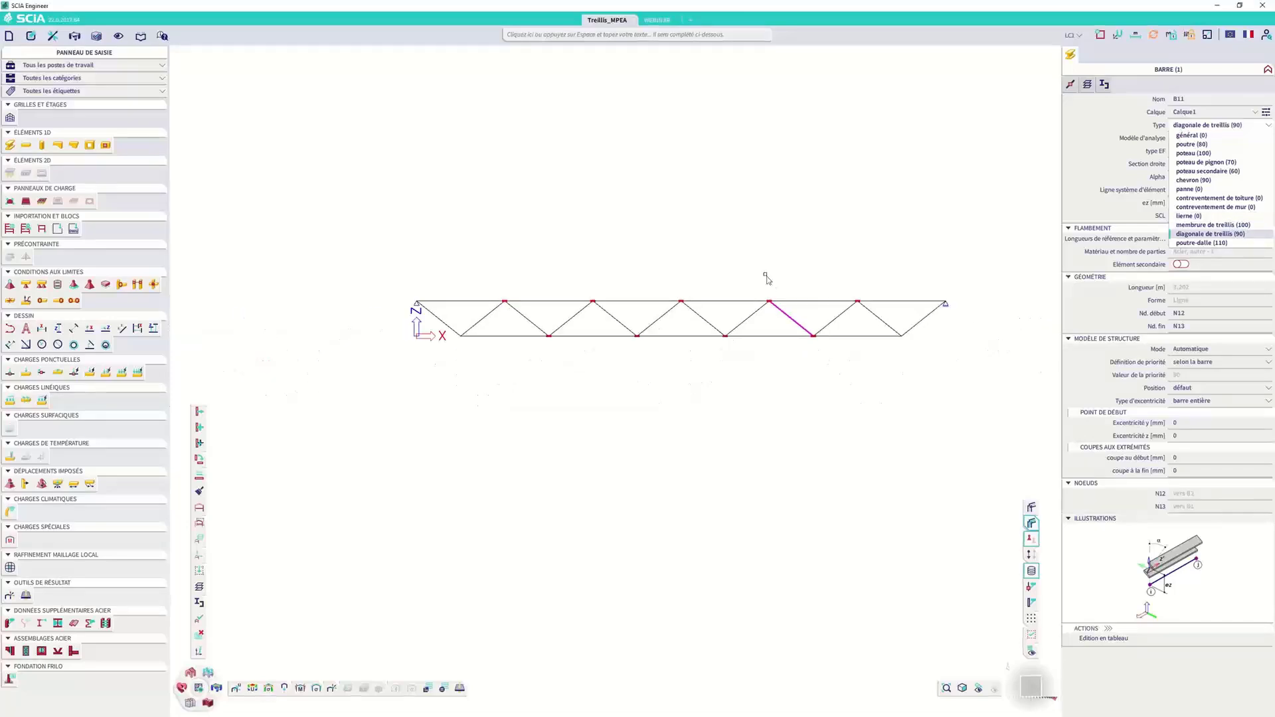
pyautogui.press('Escape')
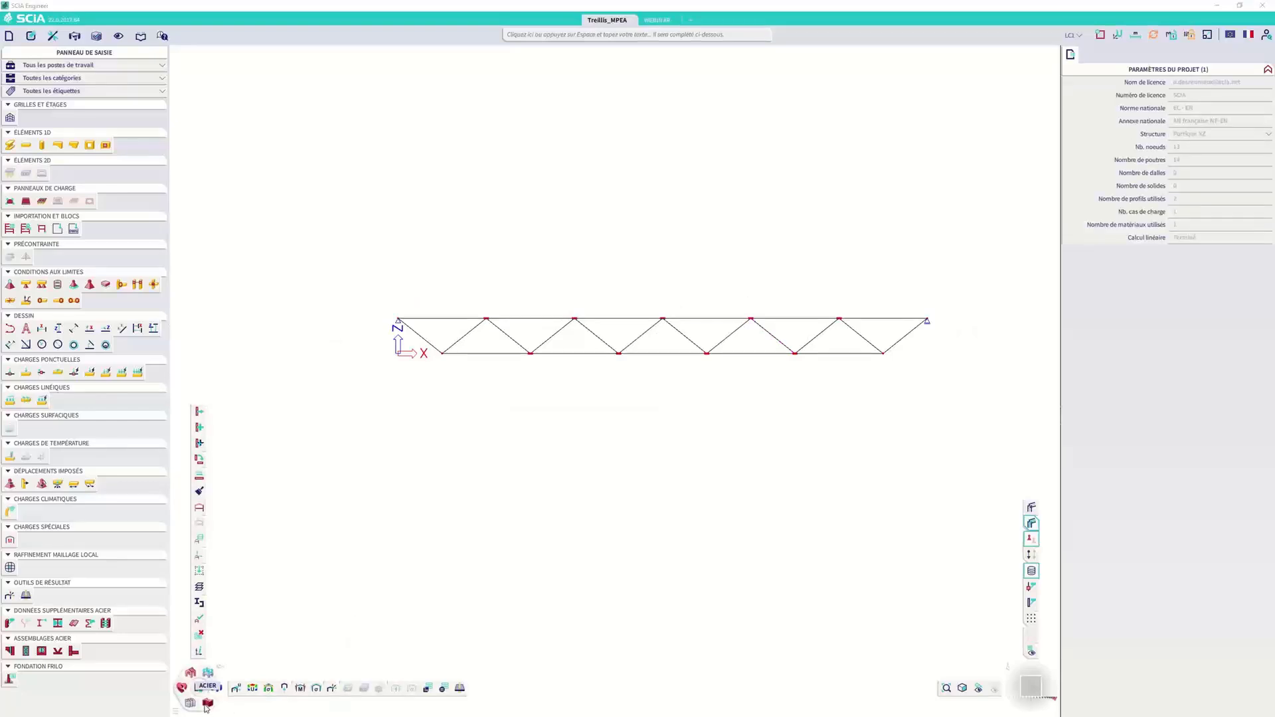
# Switch to the steel workstation and review the Assemblages acier functionality in the project settings.
pyautogui.click(206, 705)
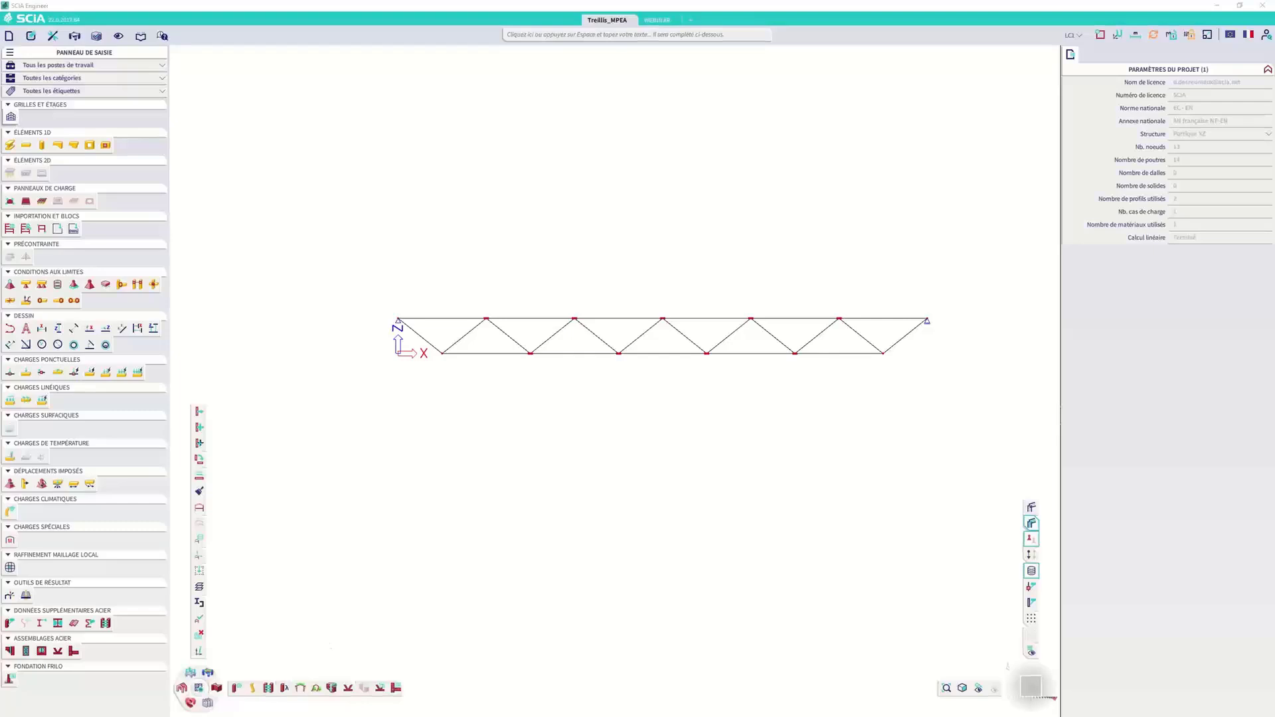
pyautogui.click(8, 36)
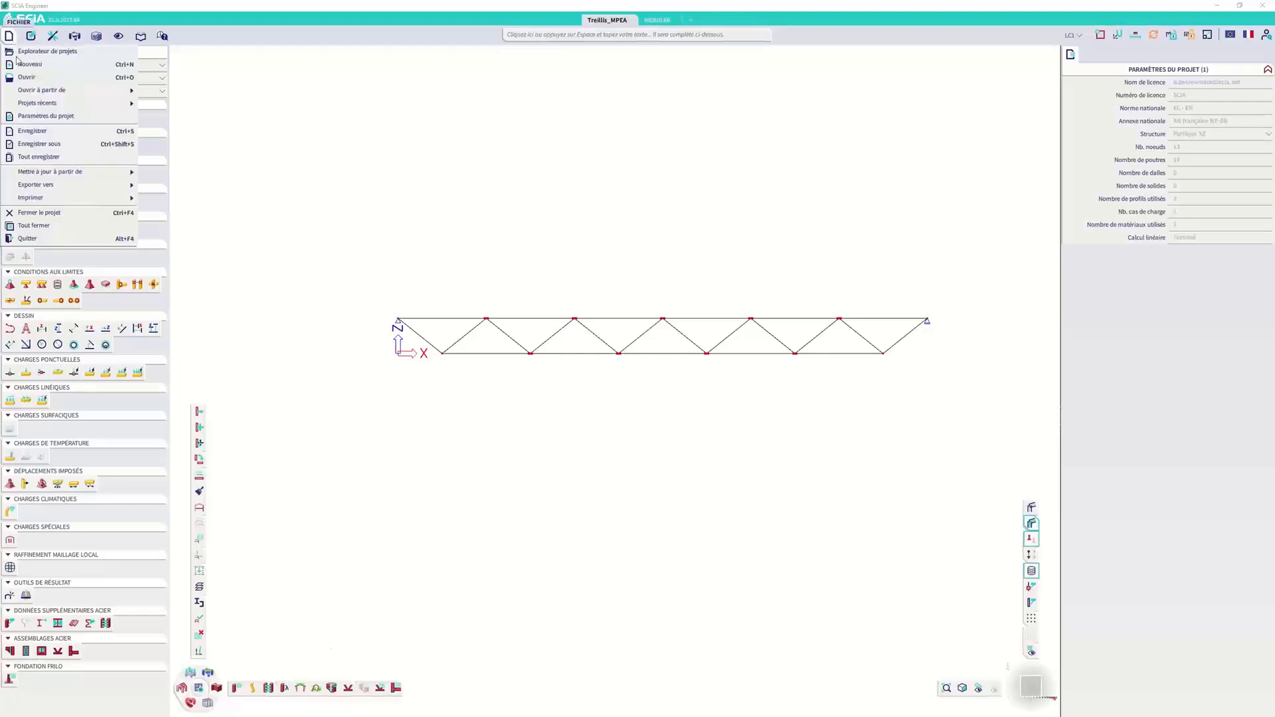
pyautogui.click(49, 118)
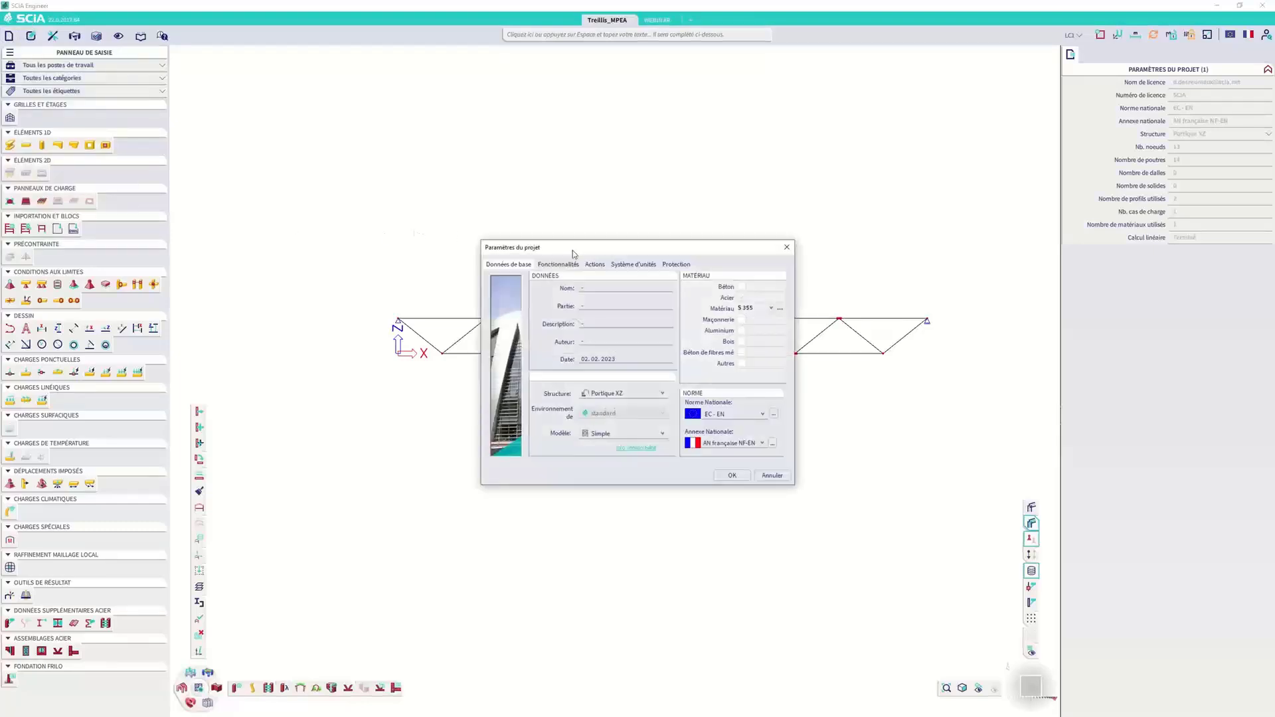
pyautogui.click(561, 265)
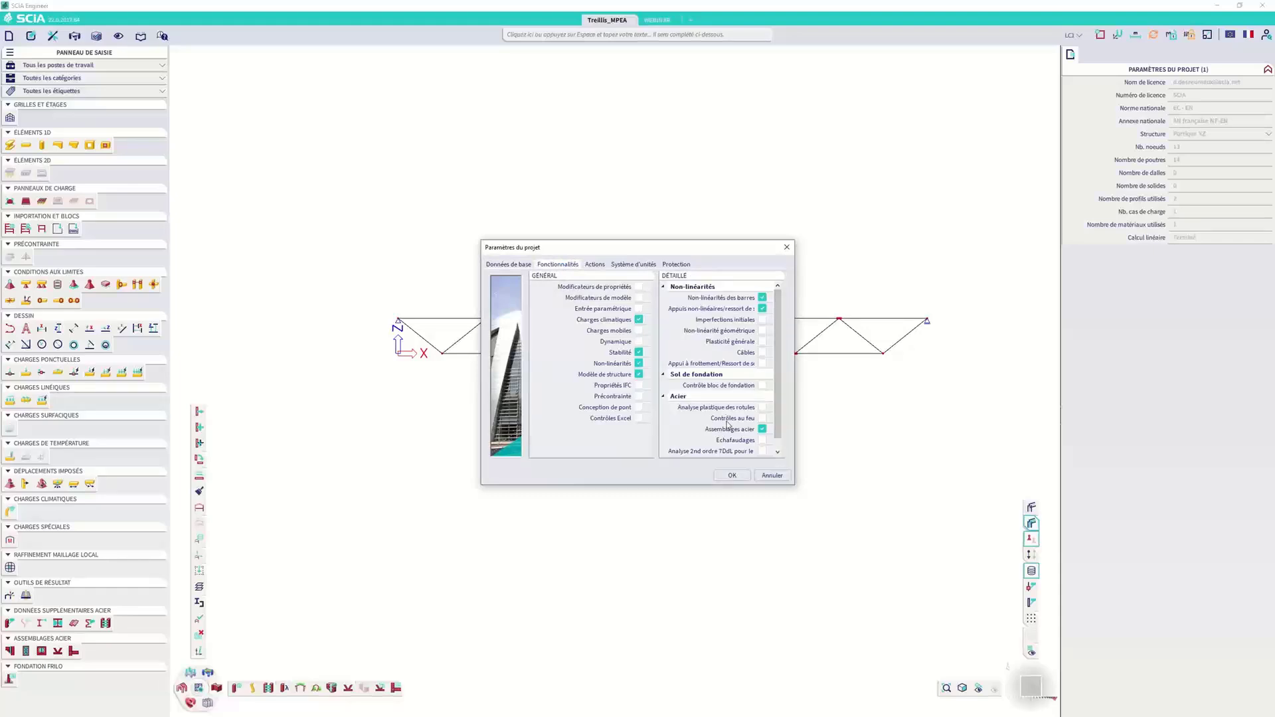
pyautogui.click(787, 247)
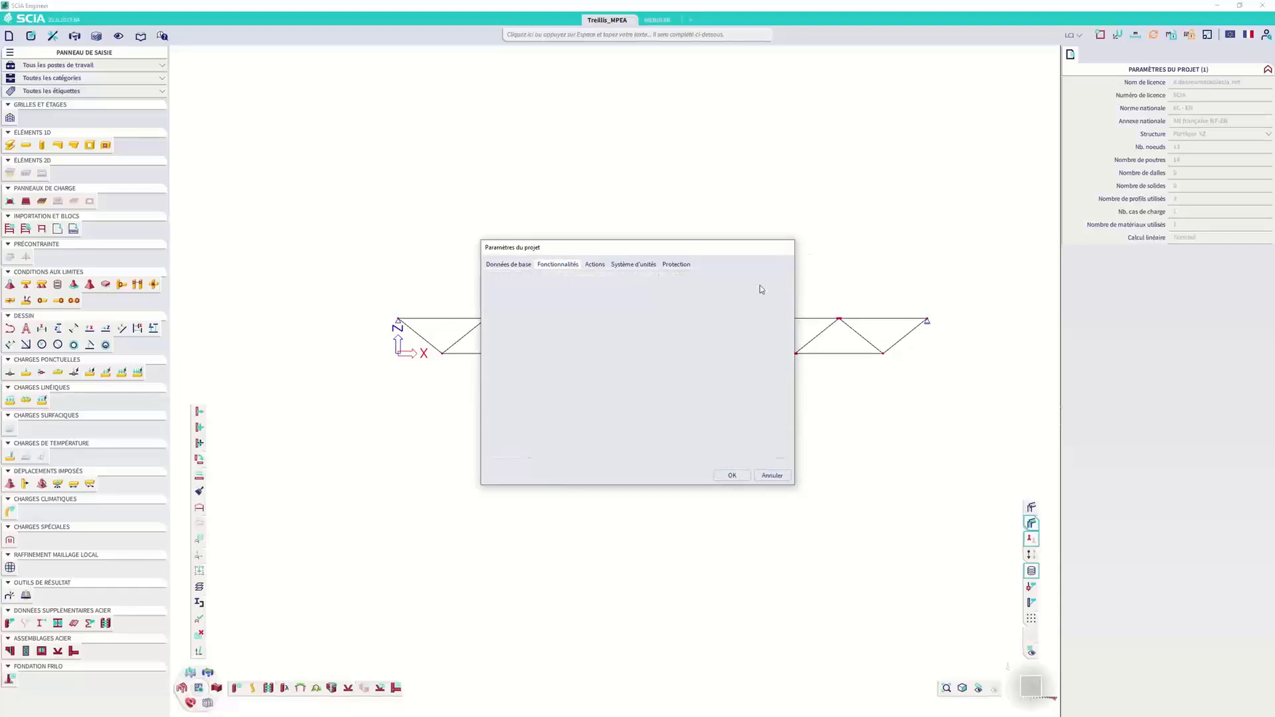
# Review the hollow section joint setting for the hidden joint of overlapping diagonals in the connections configuration, without changing it.
pyautogui.press('ctrl')
pyautogui.press('ctrl')
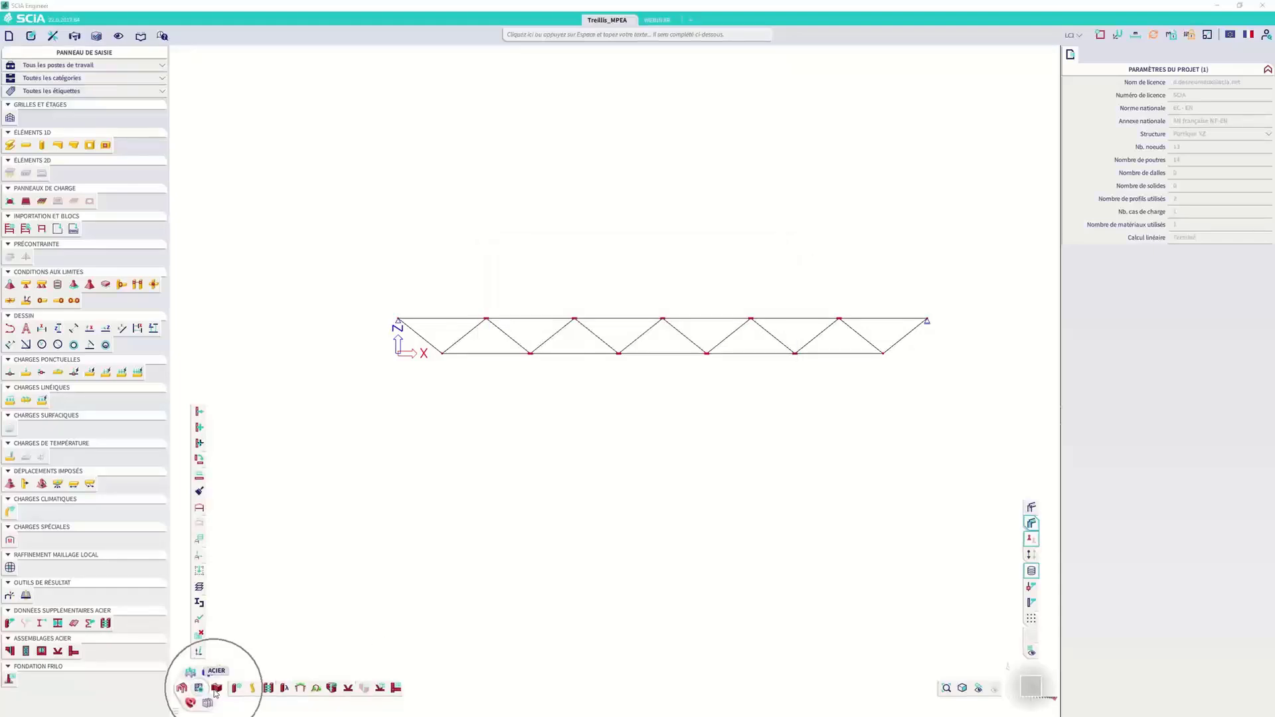
pyautogui.moveTo(356, 694)
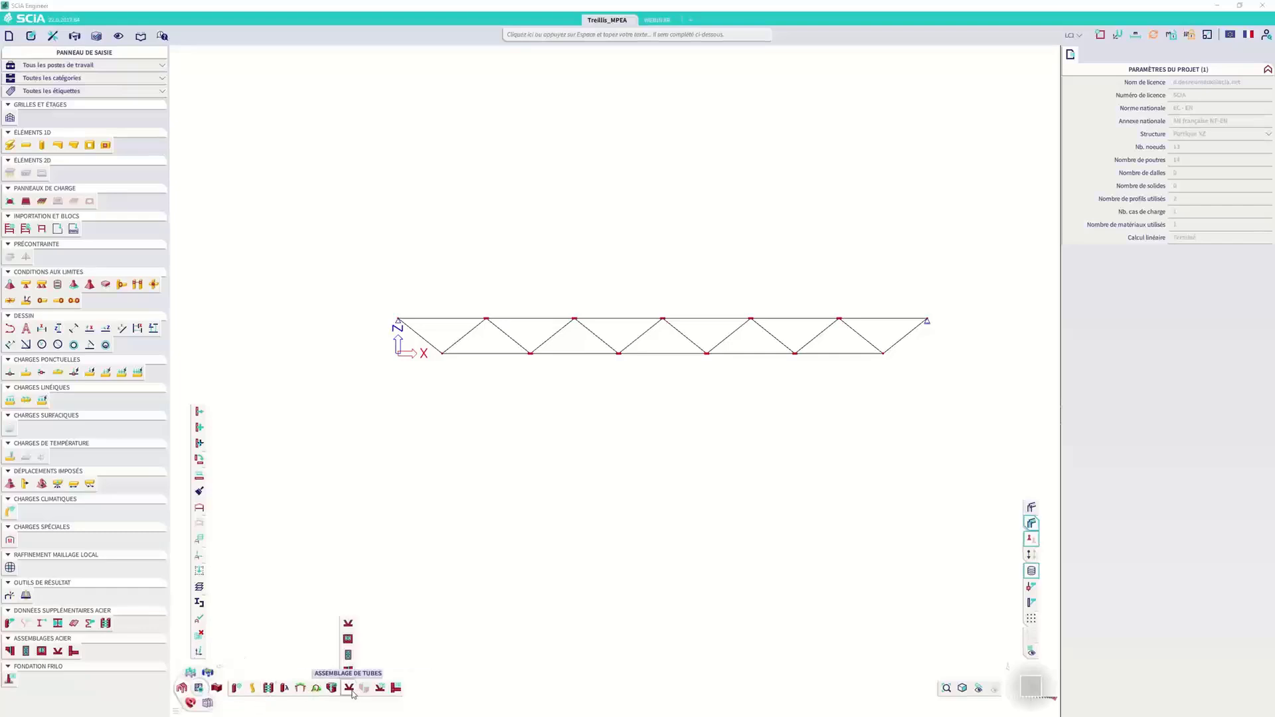
pyautogui.press('ctrl')
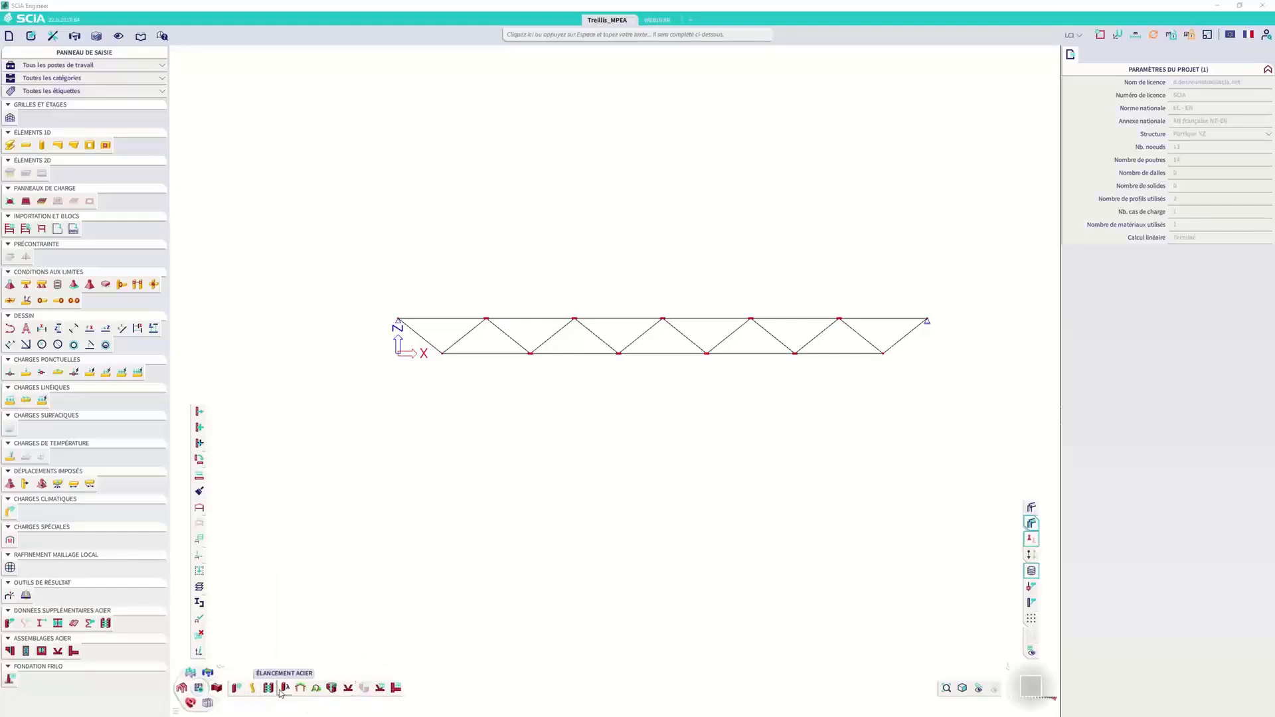
pyautogui.press('ctrl')
pyautogui.click(333, 690)
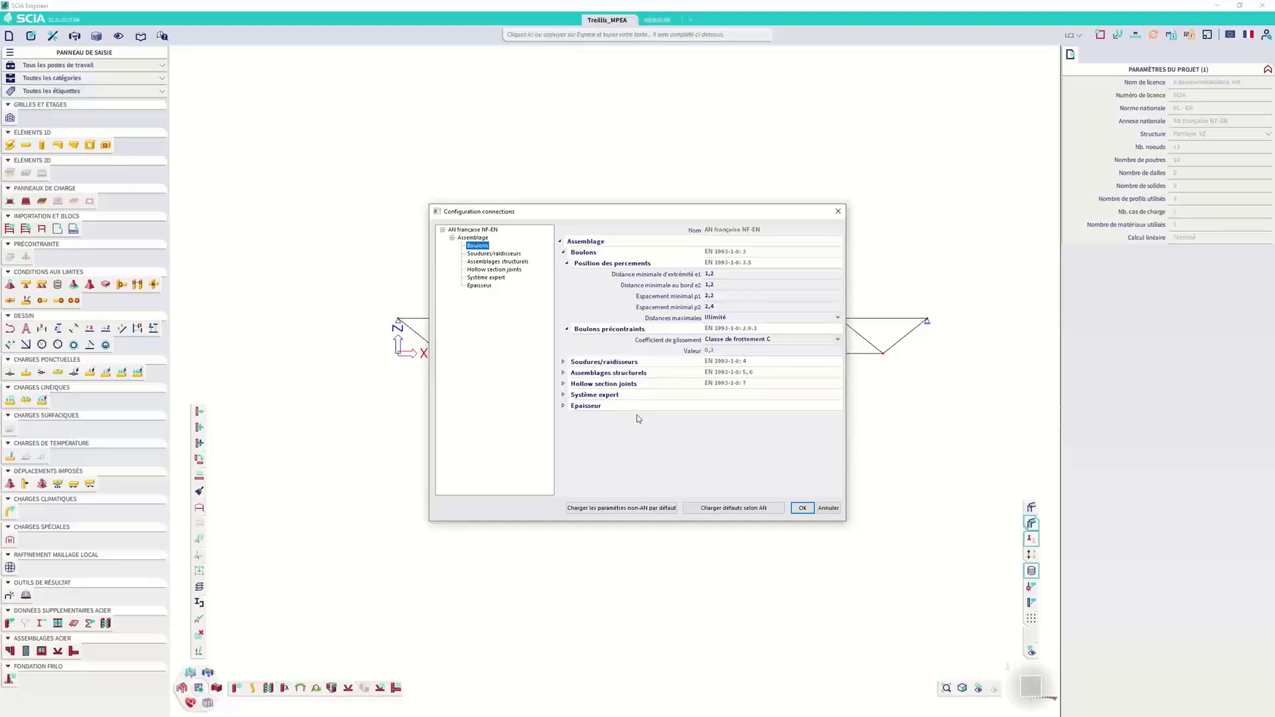
pyautogui.click(563, 384)
pyautogui.click(566, 395)
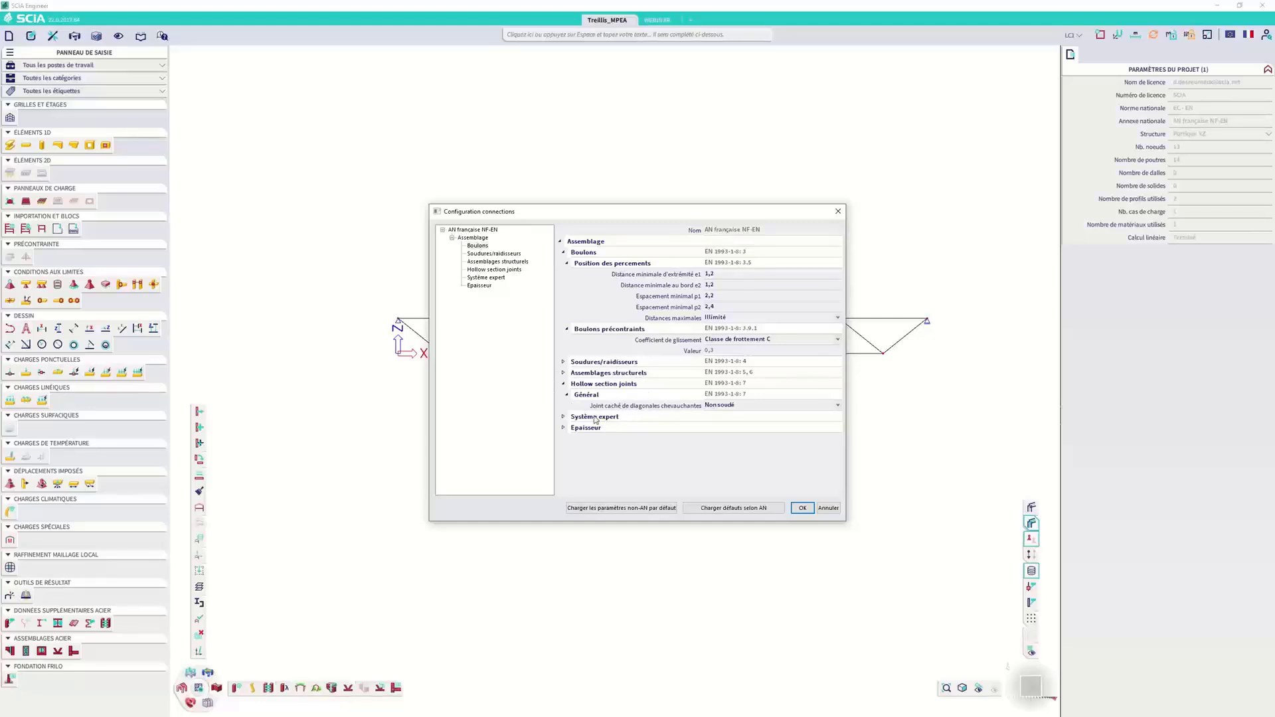
pyautogui.click(754, 406)
pyautogui.click(752, 406)
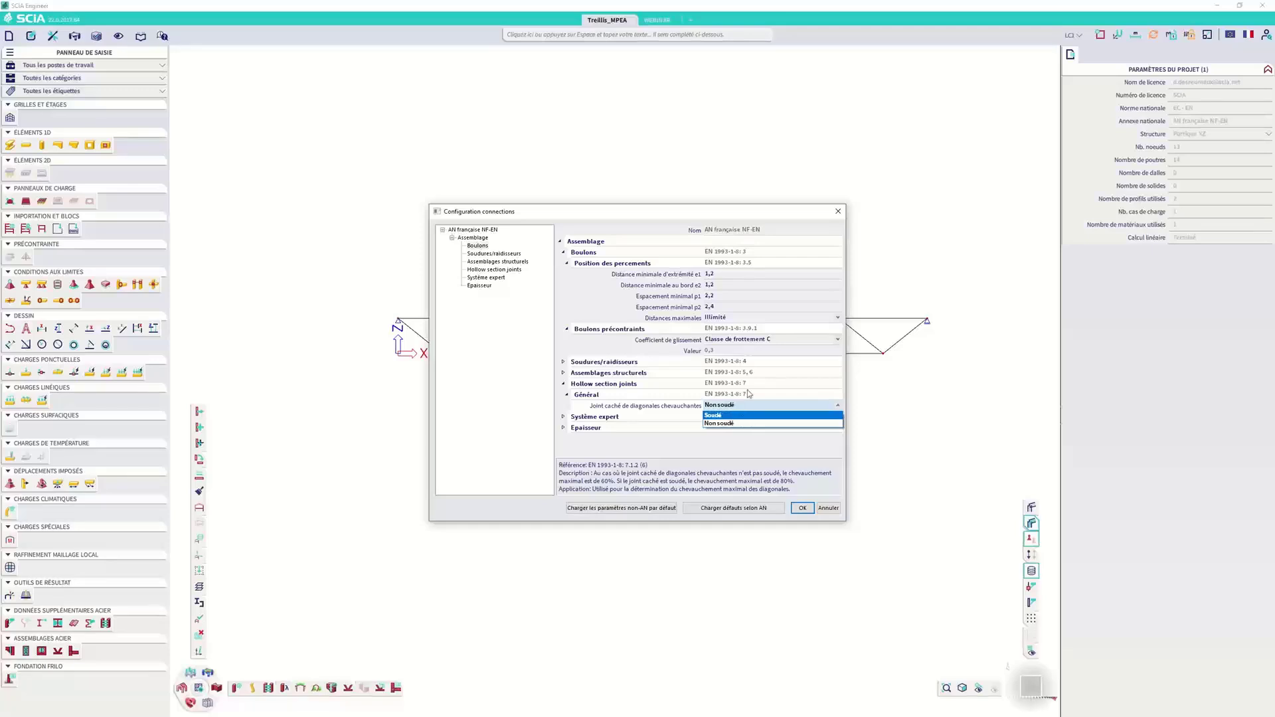
pyautogui.click(838, 211)
pyautogui.click(838, 212)
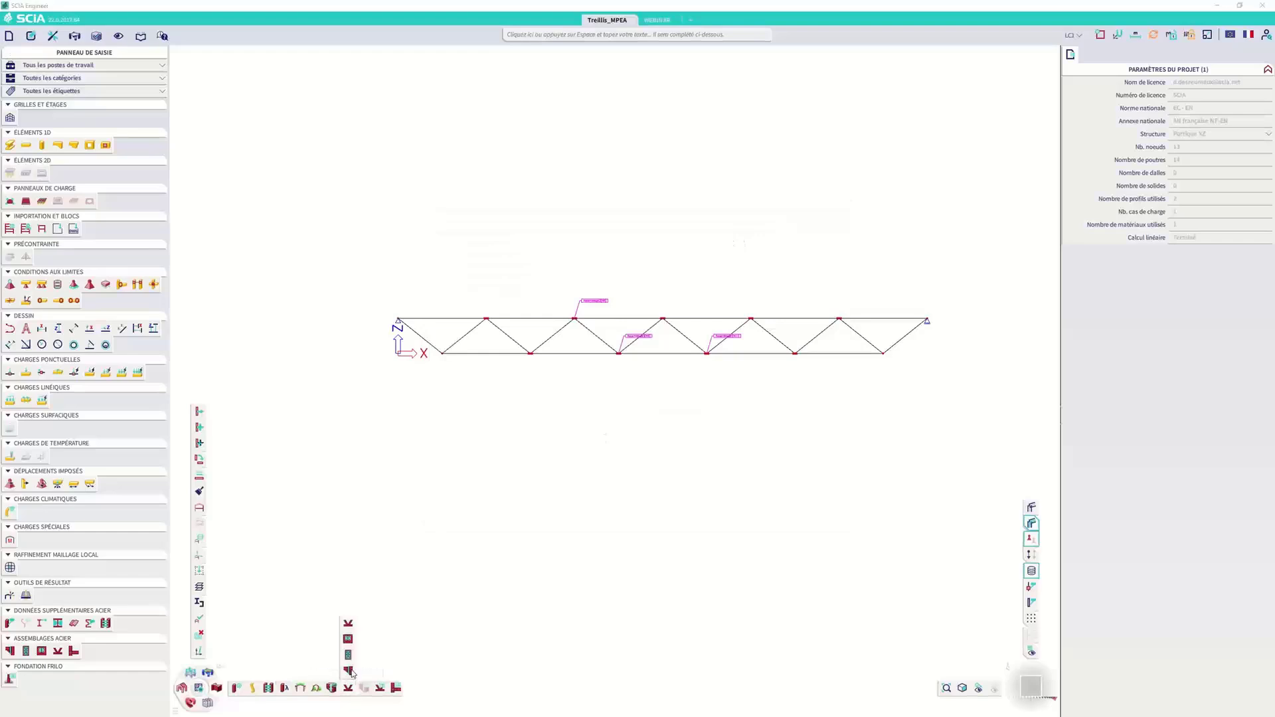
# Create a tube joint at upper chord node N12, where diagonals B10 and B11 meet.
pyautogui.click(359, 690)
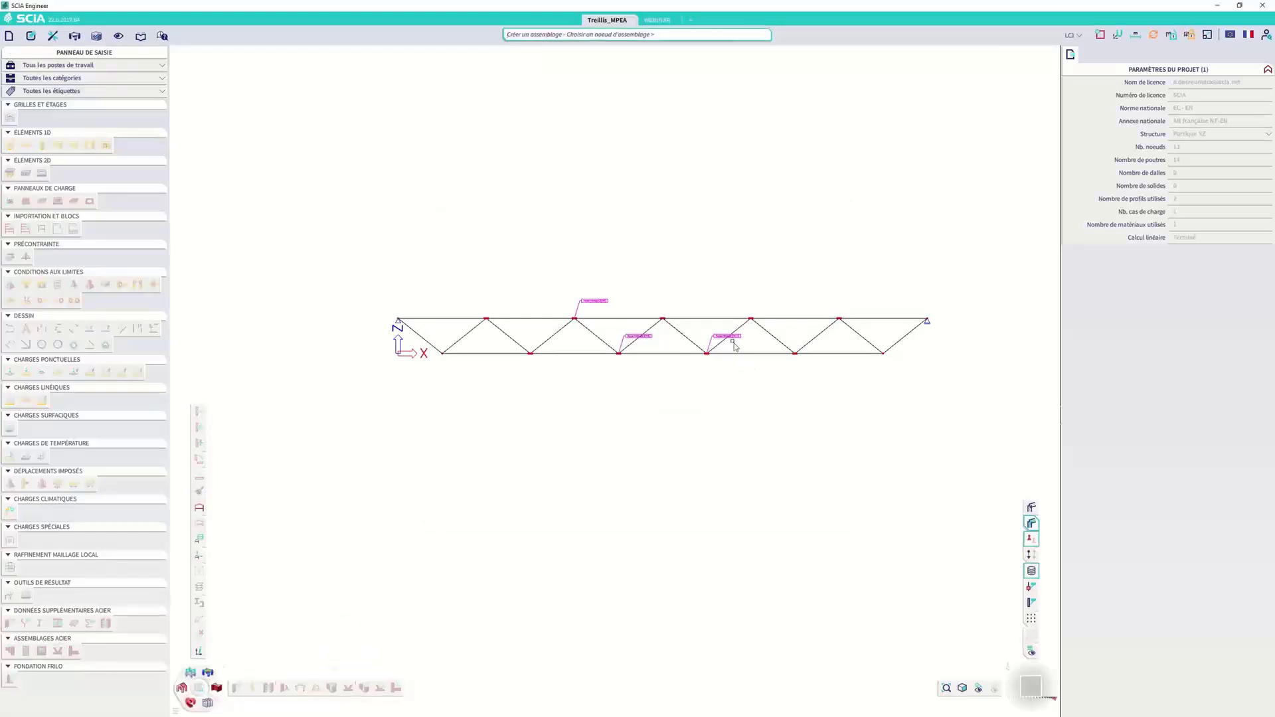
pyautogui.scroll(3, 823, 302)
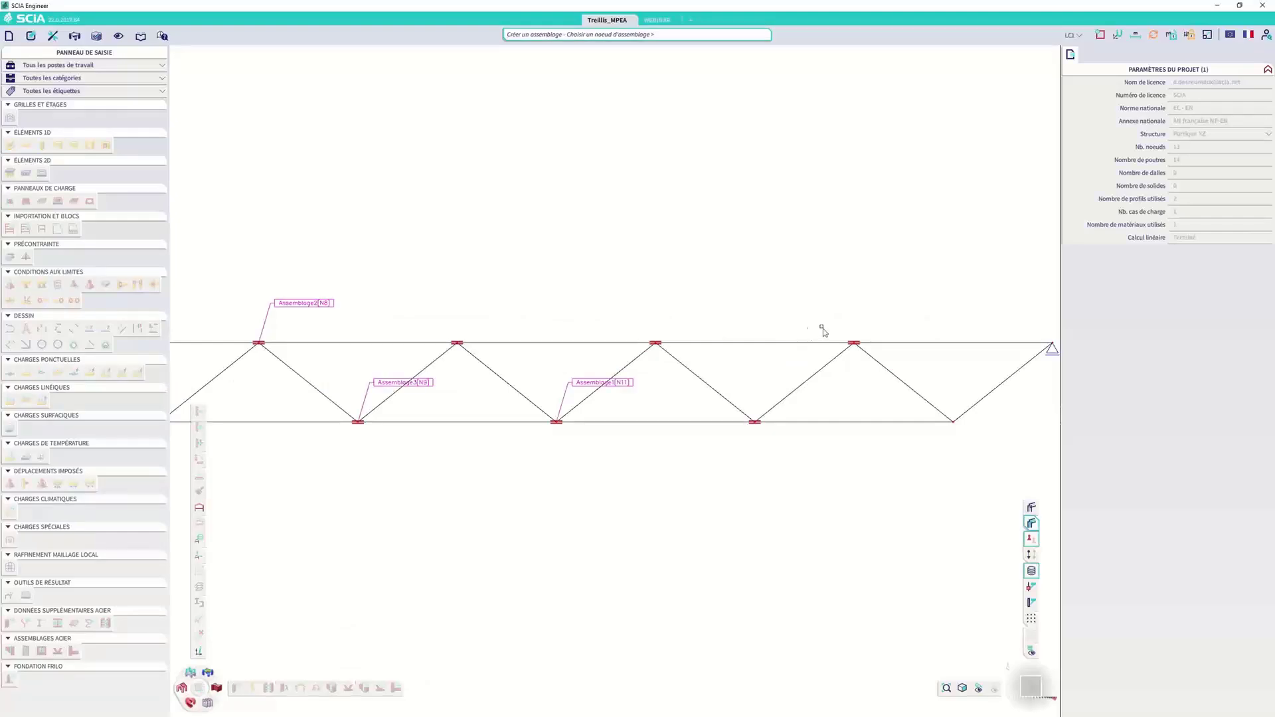
pyautogui.moveTo(643, 324); pyautogui.dragTo(677, 368)
pyautogui.press('Escape')
pyautogui.press('Escape')
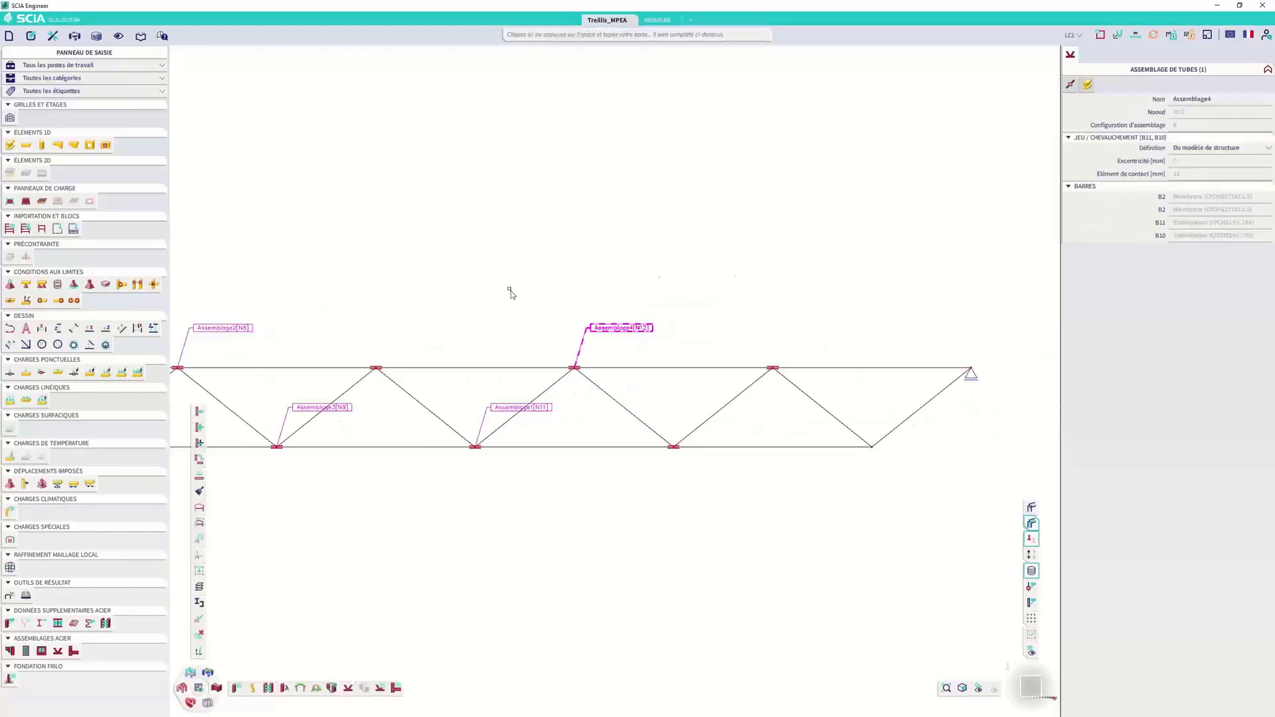
# Try the Excentricité and Elément de contact definitions for the gap/overlap of the tube joint at node N12.
pyautogui.click(618, 334)
pyautogui.click(1217, 152)
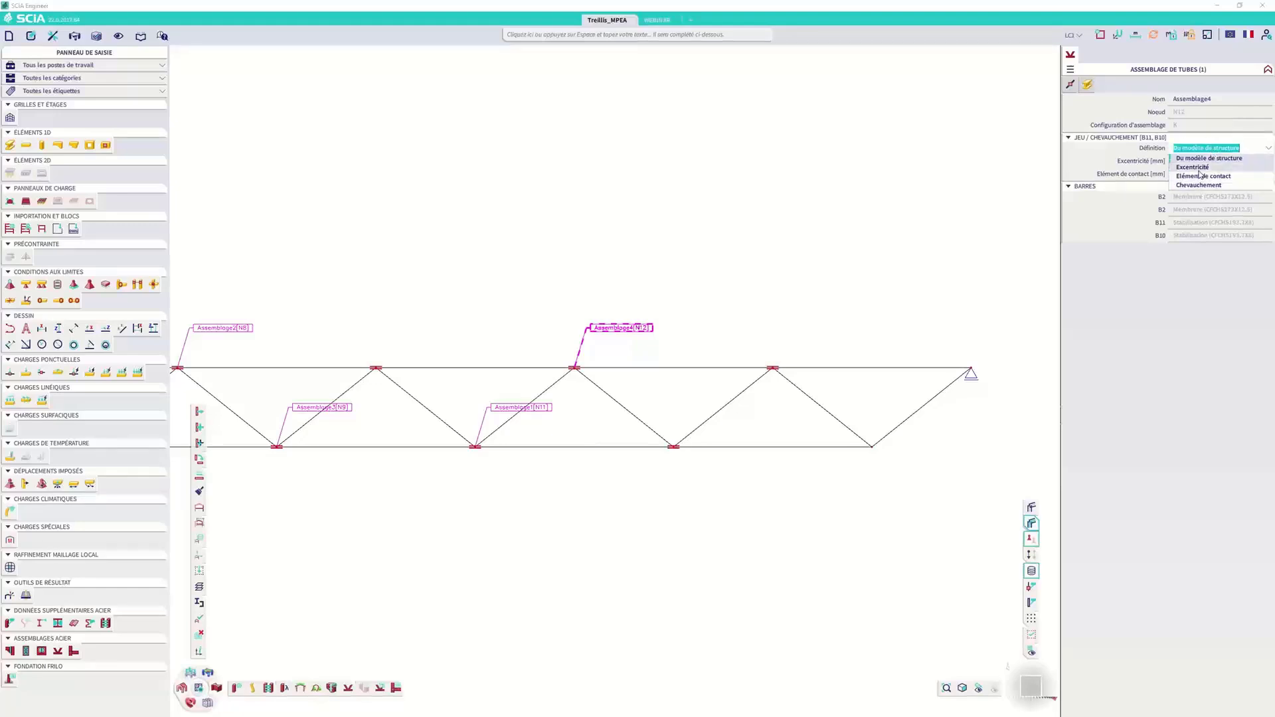
pyautogui.click(1195, 167)
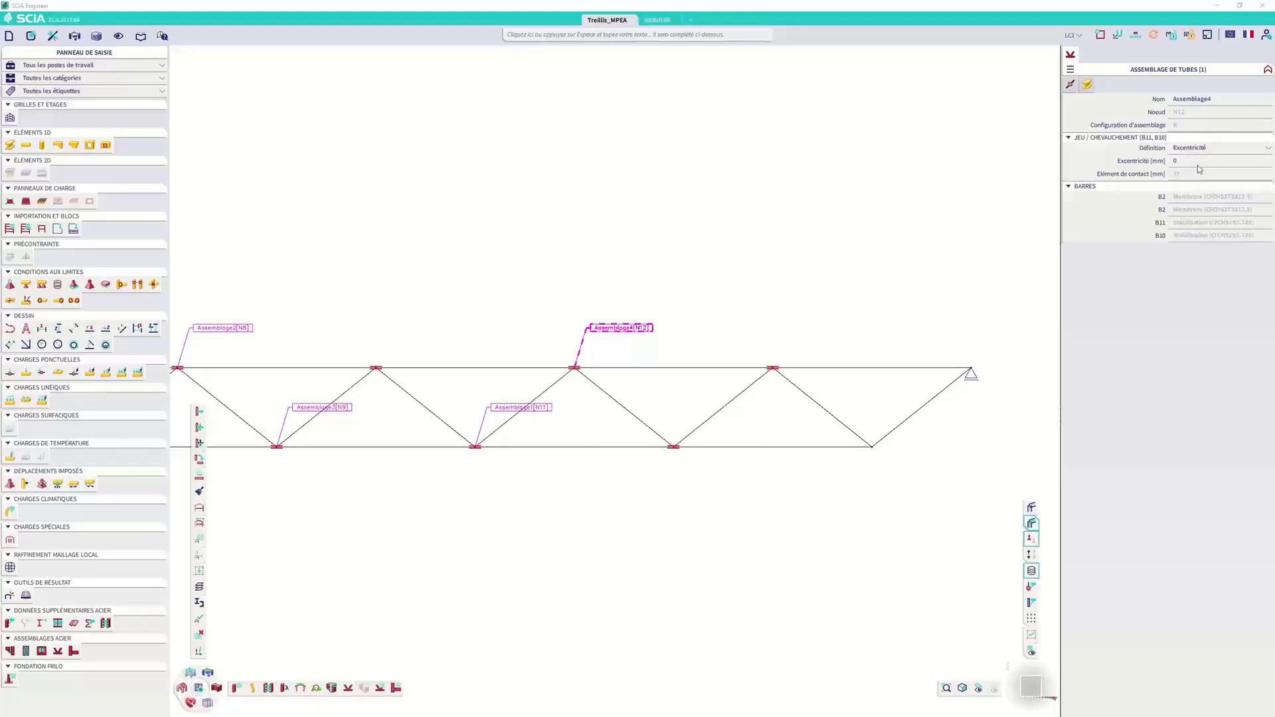
pyautogui.press('ctrl')
pyautogui.click(1205, 152)
pyautogui.click(1198, 176)
pyautogui.press('ctrl')
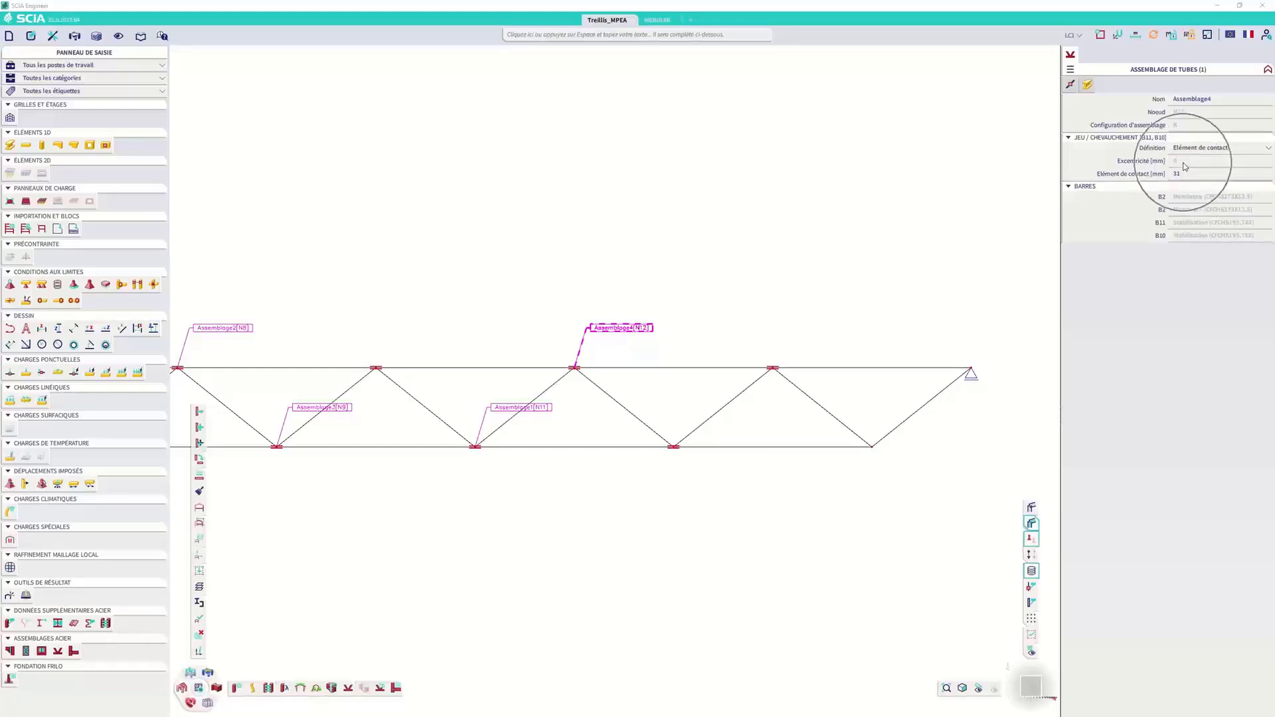
# Try the Chevauchement definition for the same joint, and return its definition to Du modèle de structure.
pyautogui.click(1212, 151)
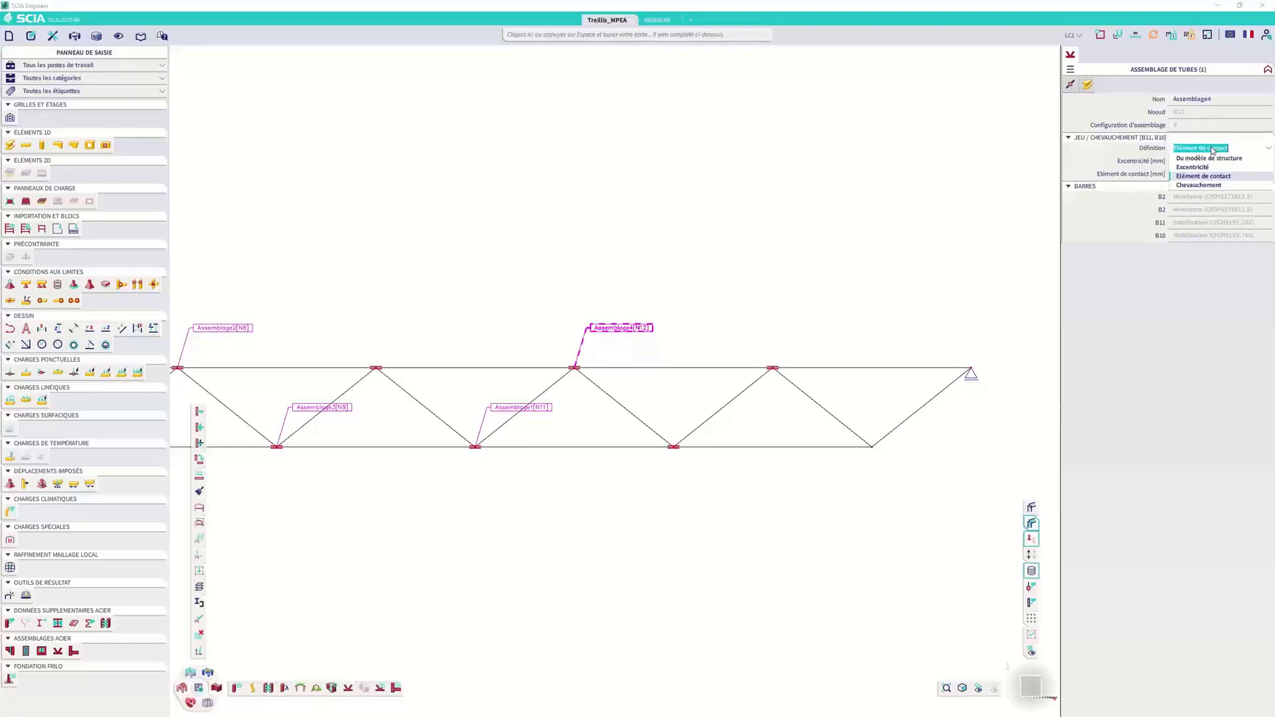
pyautogui.click(1198, 186)
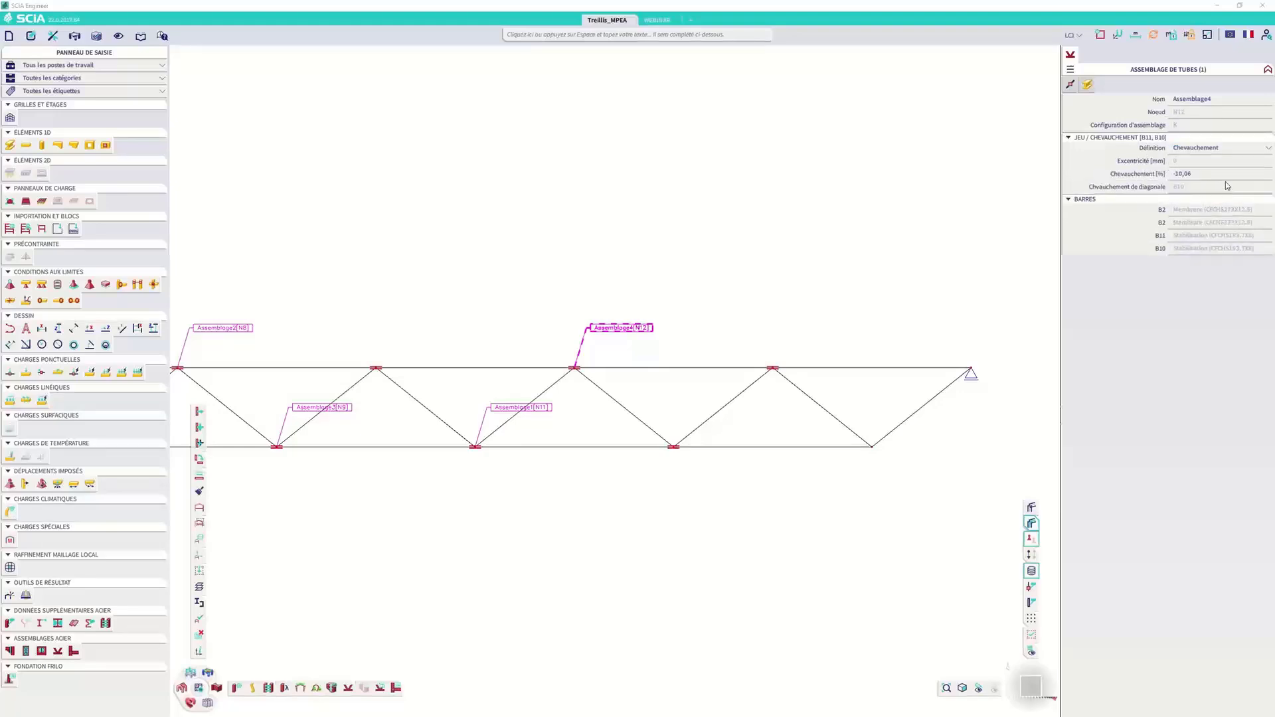
pyautogui.click(1201, 152)
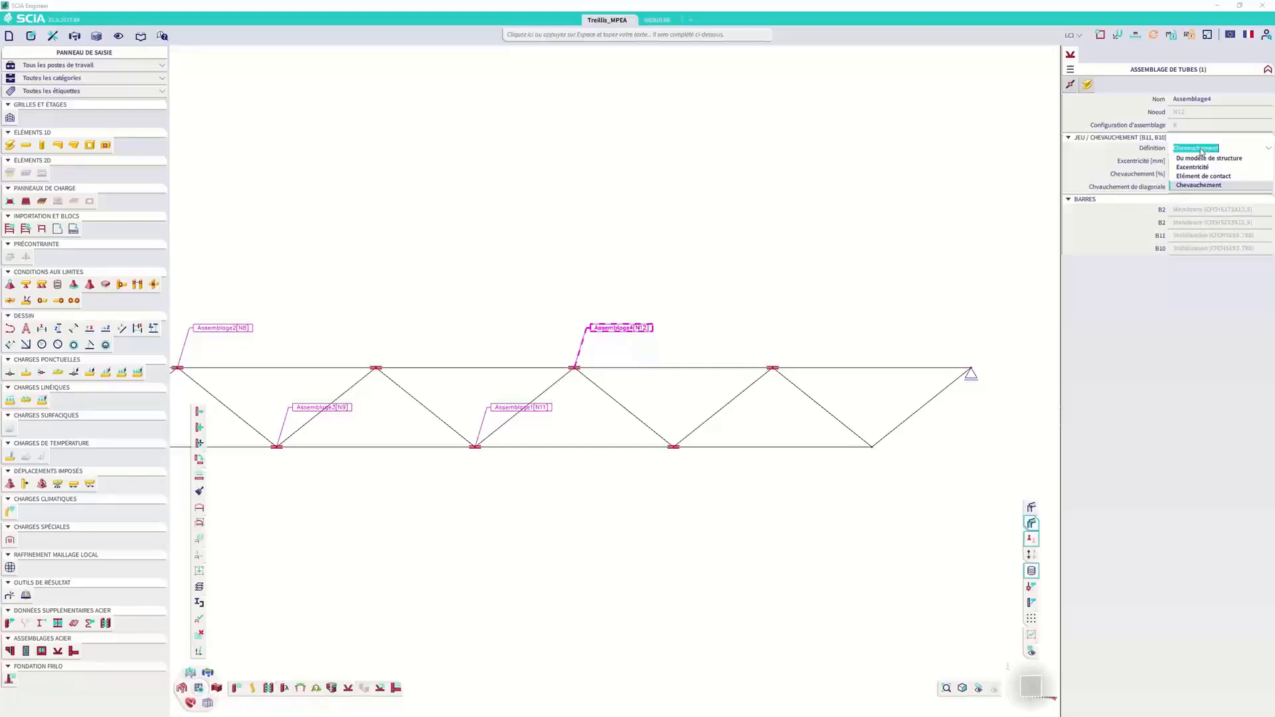
pyautogui.click(1200, 163)
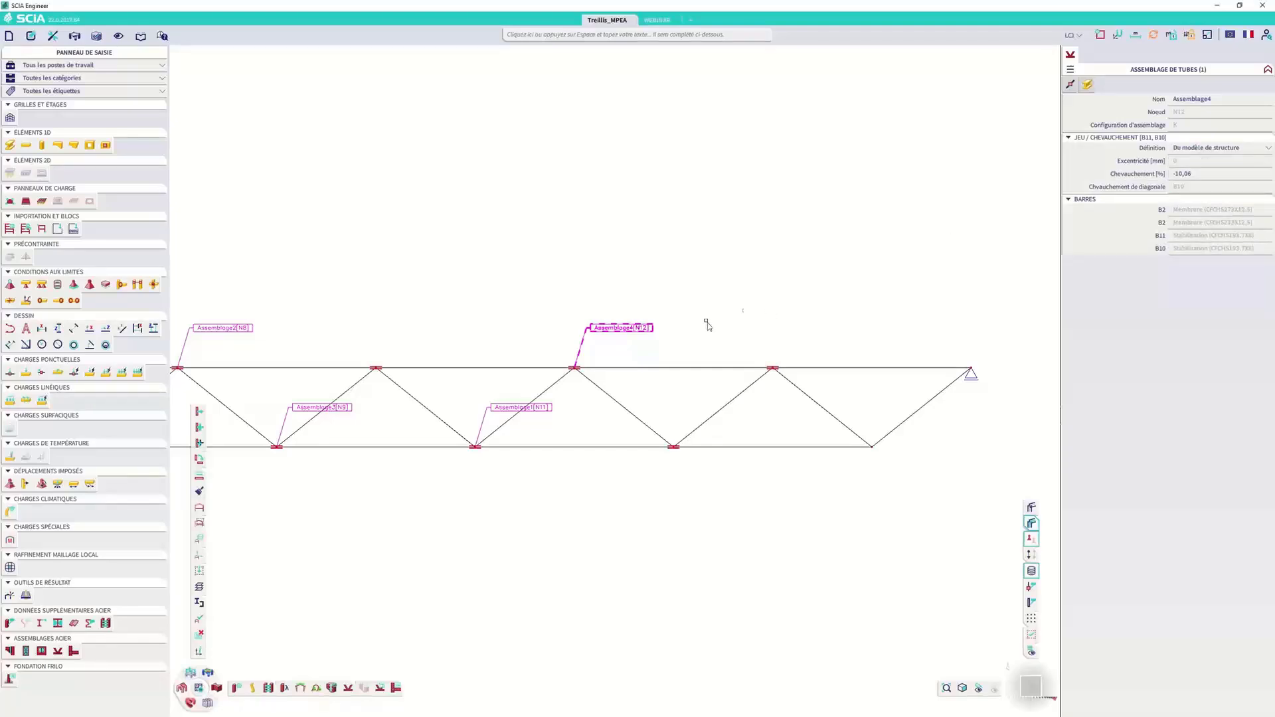
# Run the tube joint check on all joints of the truss for load case LC1, showing the UC values.
pyautogui.click(509, 499)
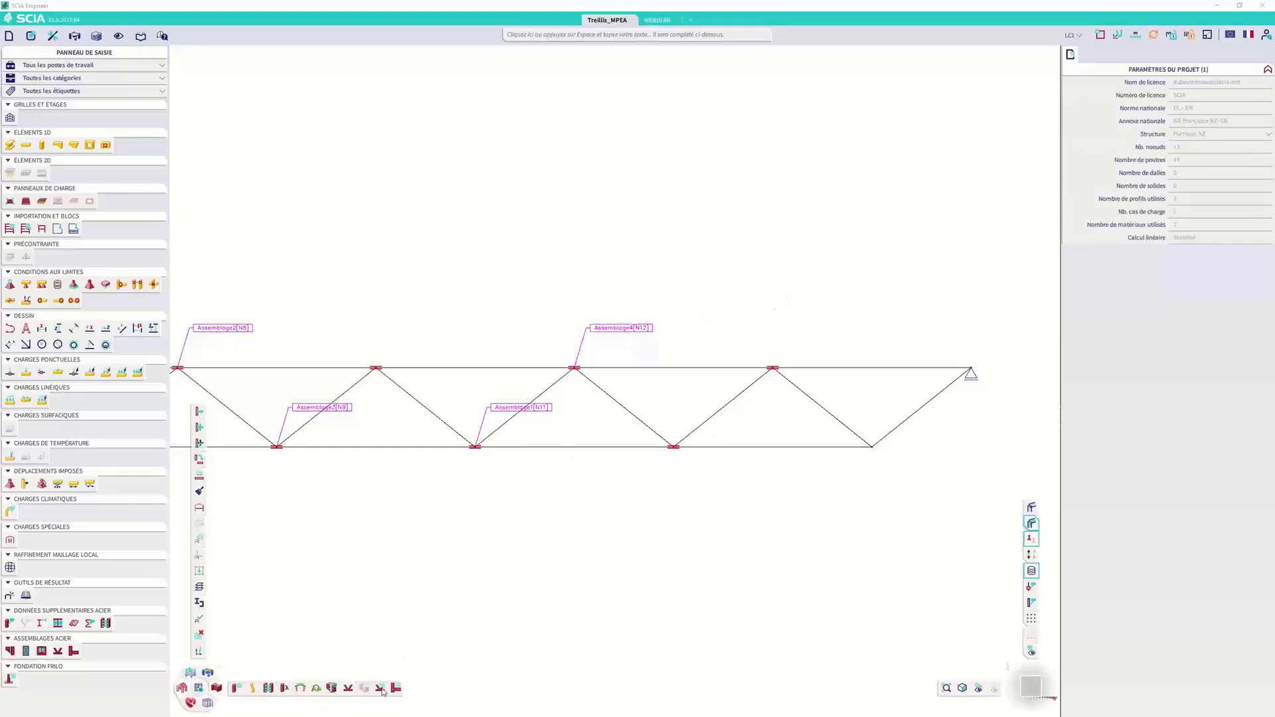
pyautogui.click(384, 690)
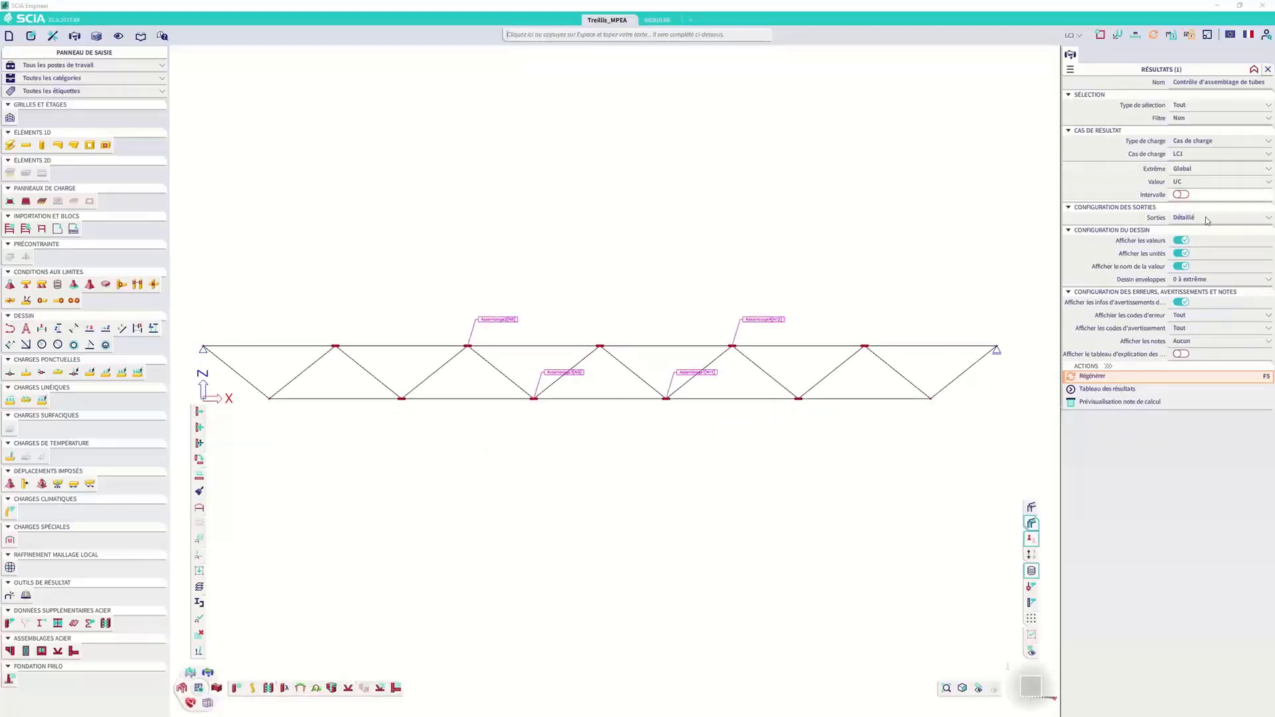
pyautogui.click(1091, 377)
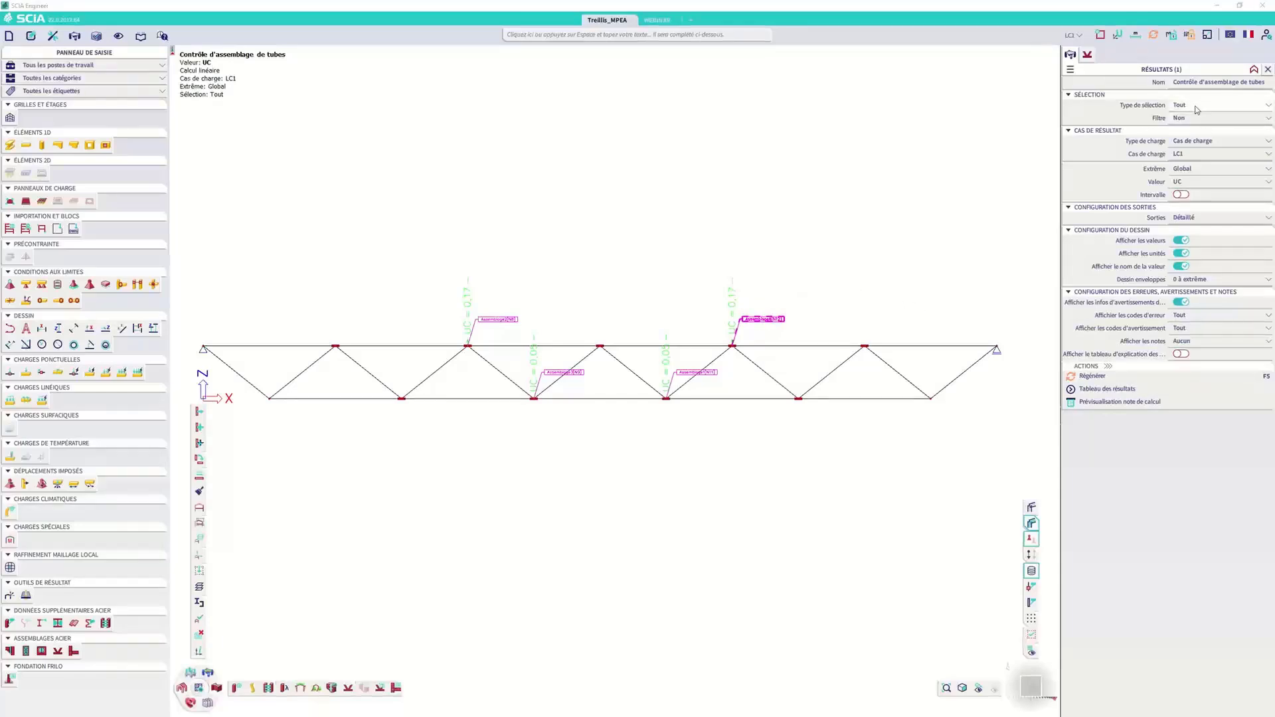
# Restrict the tube joint check to the selected joint at node N12, regenerate it, and preview its calculation report in an enlarged window.
pyautogui.click(1197, 111)
pyautogui.click(1191, 128)
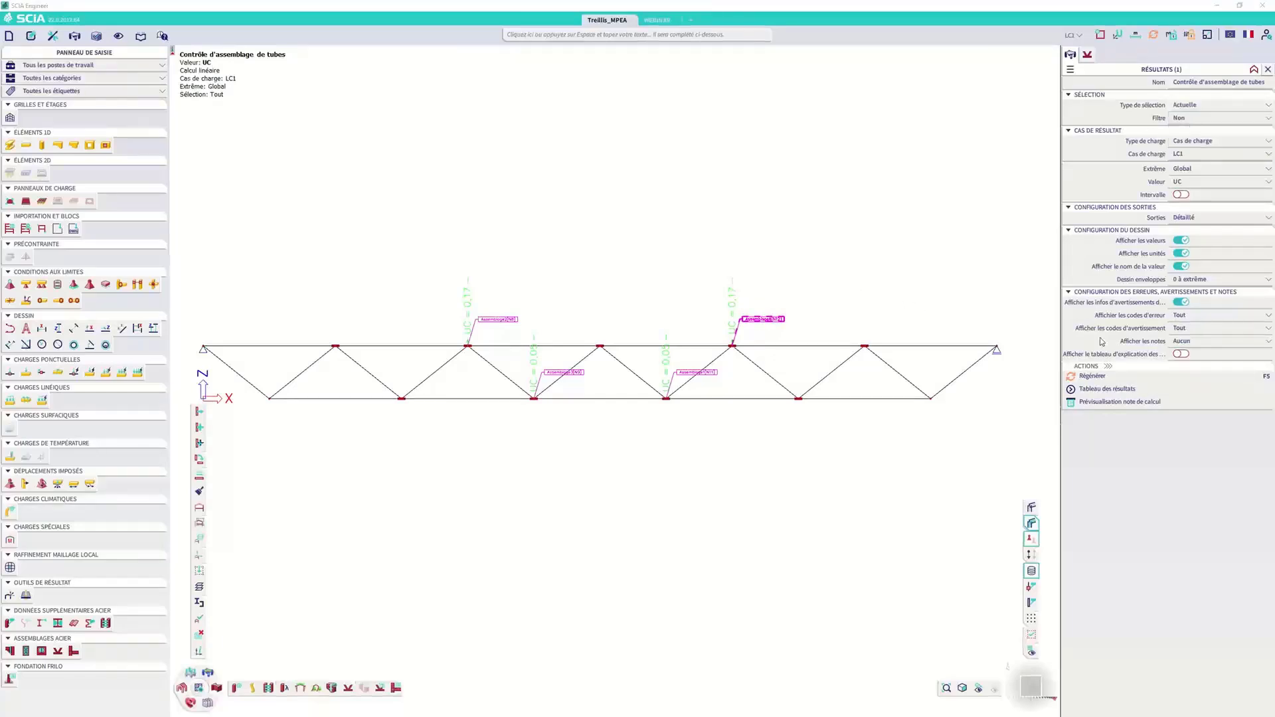
pyautogui.click(1091, 377)
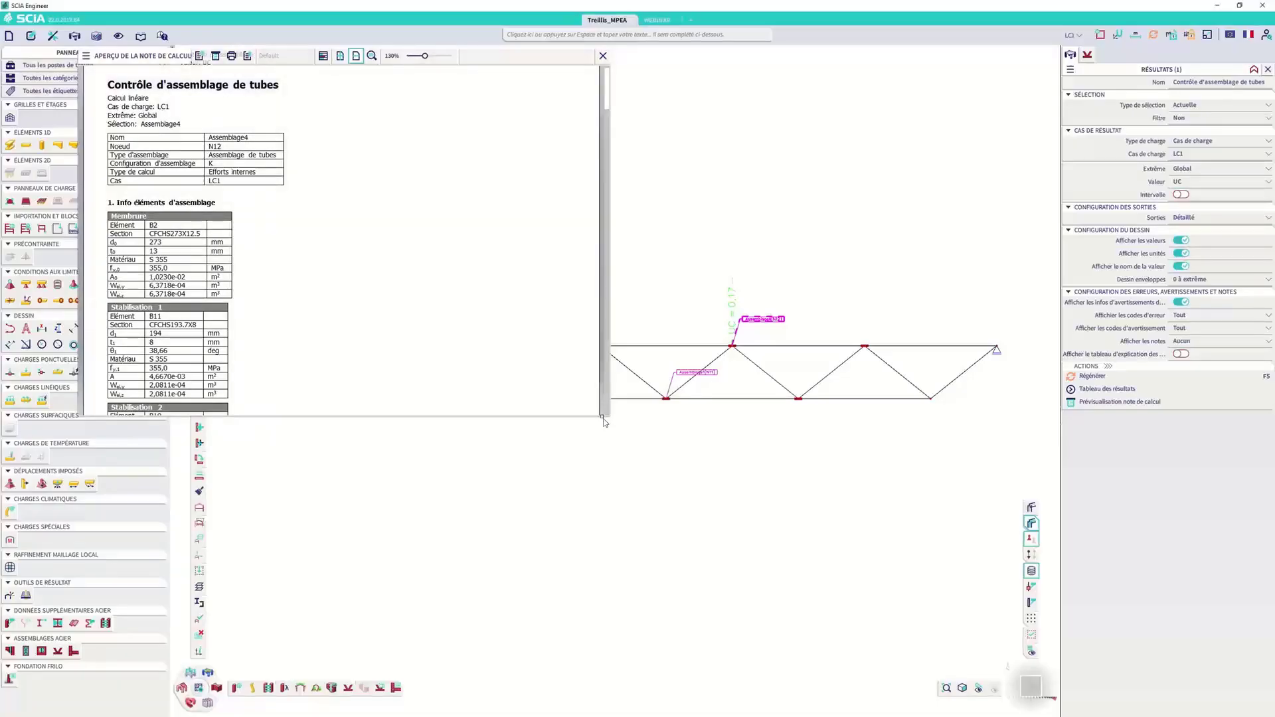
pyautogui.moveTo(592, 419); pyautogui.dragTo(592, 654)
pyautogui.moveTo(152, 60); pyautogui.dragTo(442, 61)
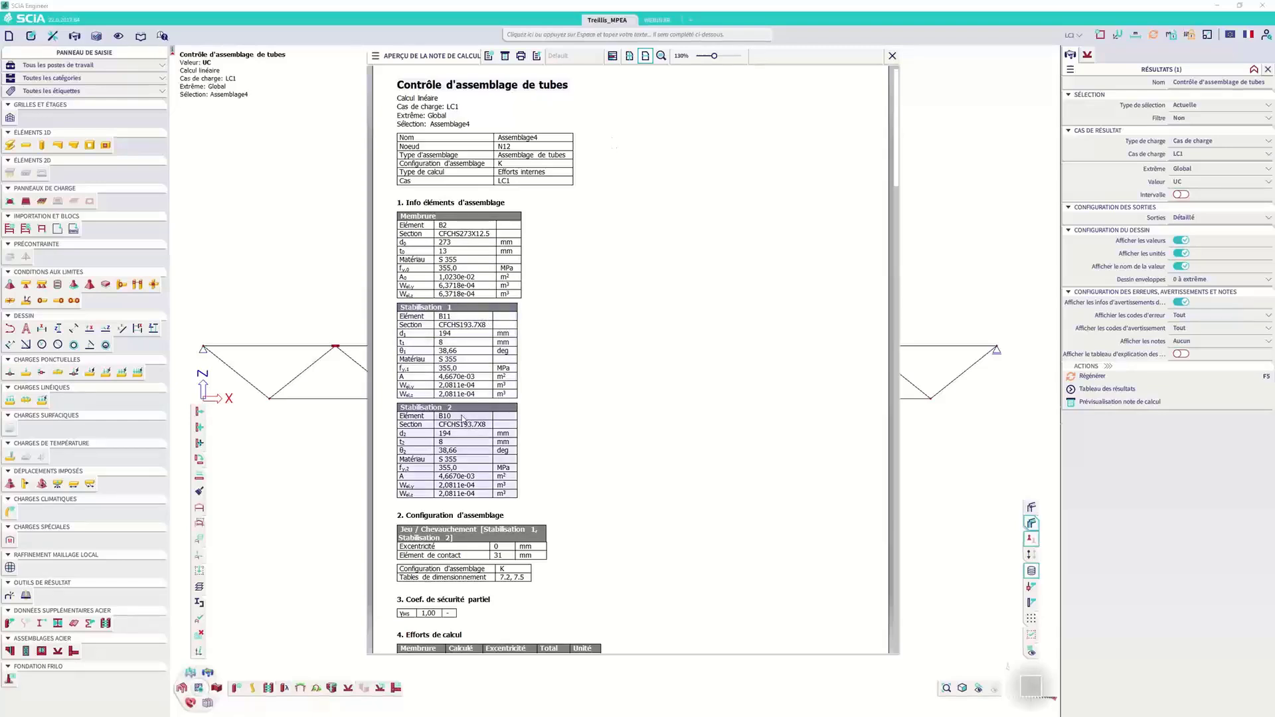
# Examine the report's joint member data, gap/overlap configuration, partial safety factor and design forces for the joint at N12.
pyautogui.scroll(-3, 675, 421)
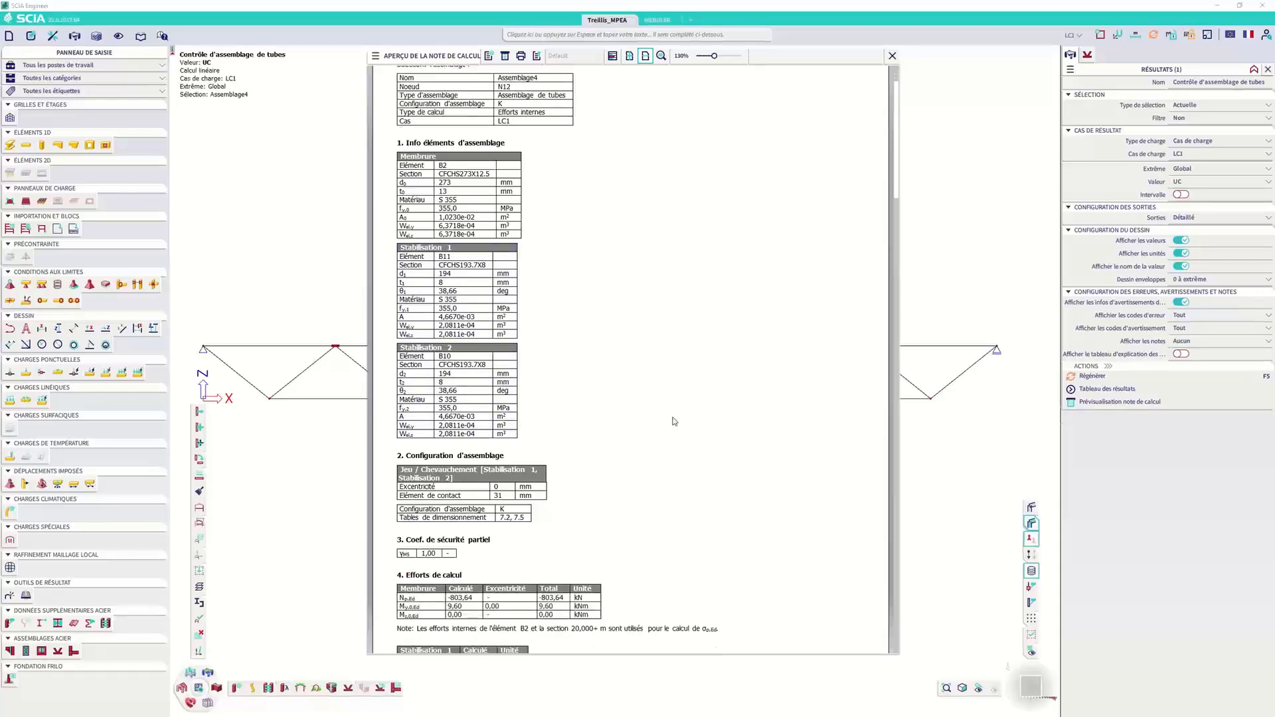
pyautogui.scroll(-6, 675, 421)
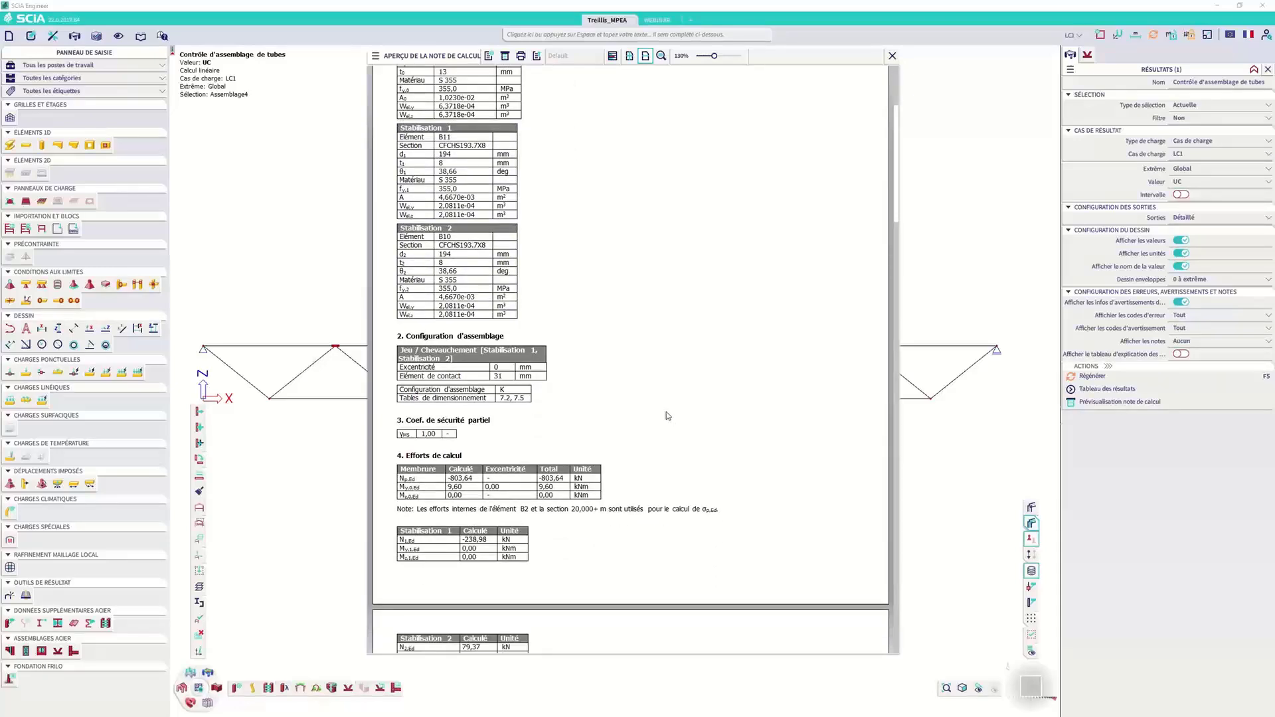
pyautogui.scroll(-1, 667, 415)
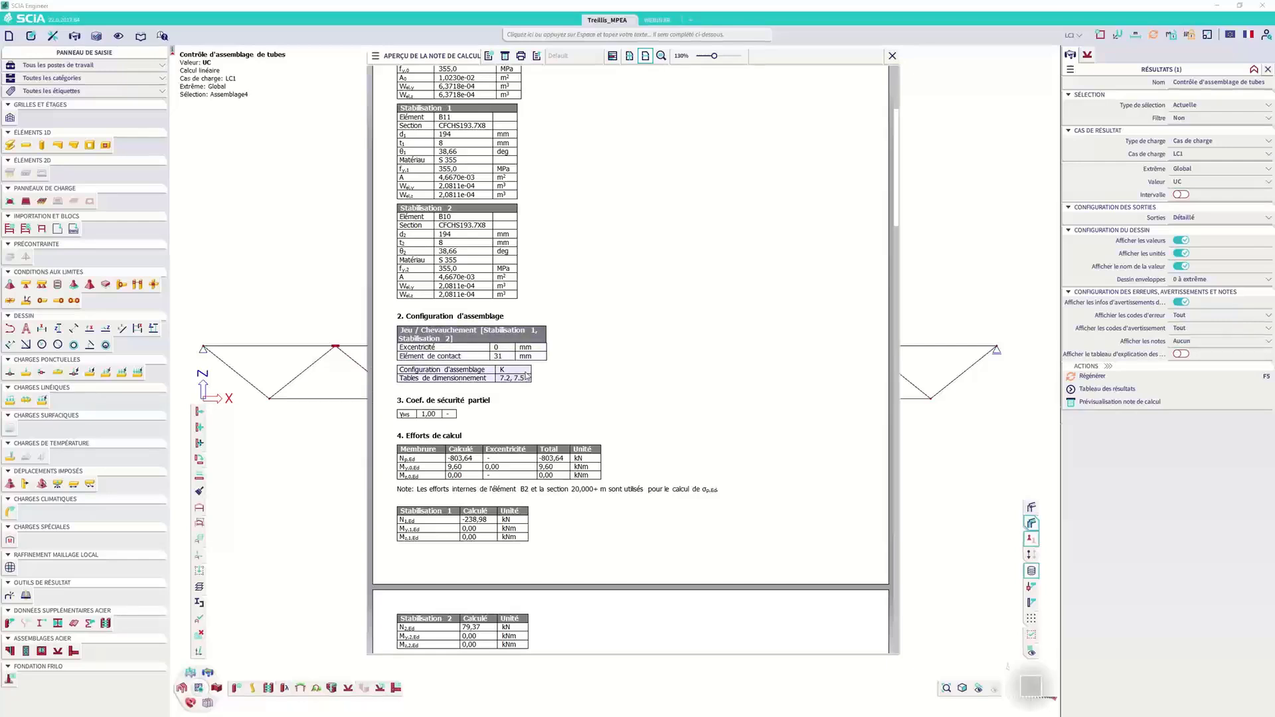
pyautogui.scroll(-2, 531, 375)
pyautogui.scroll(-5, 531, 375)
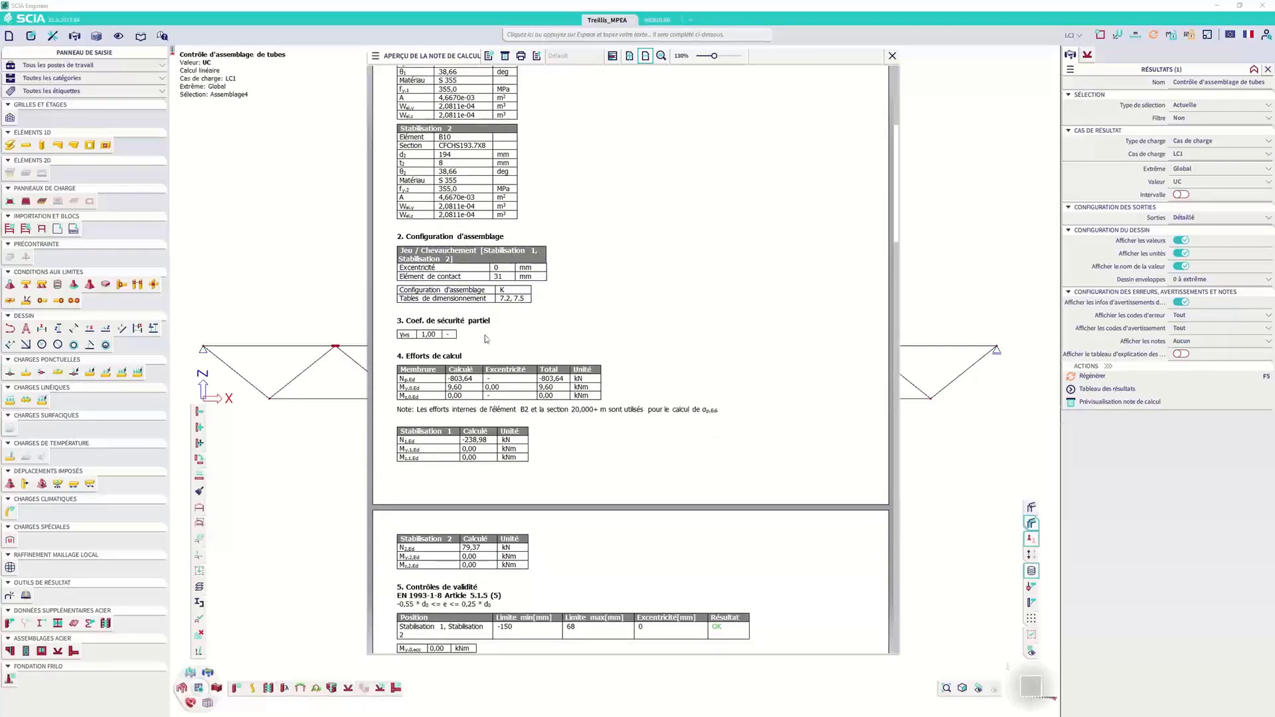
pyautogui.scroll(-2, 492, 334)
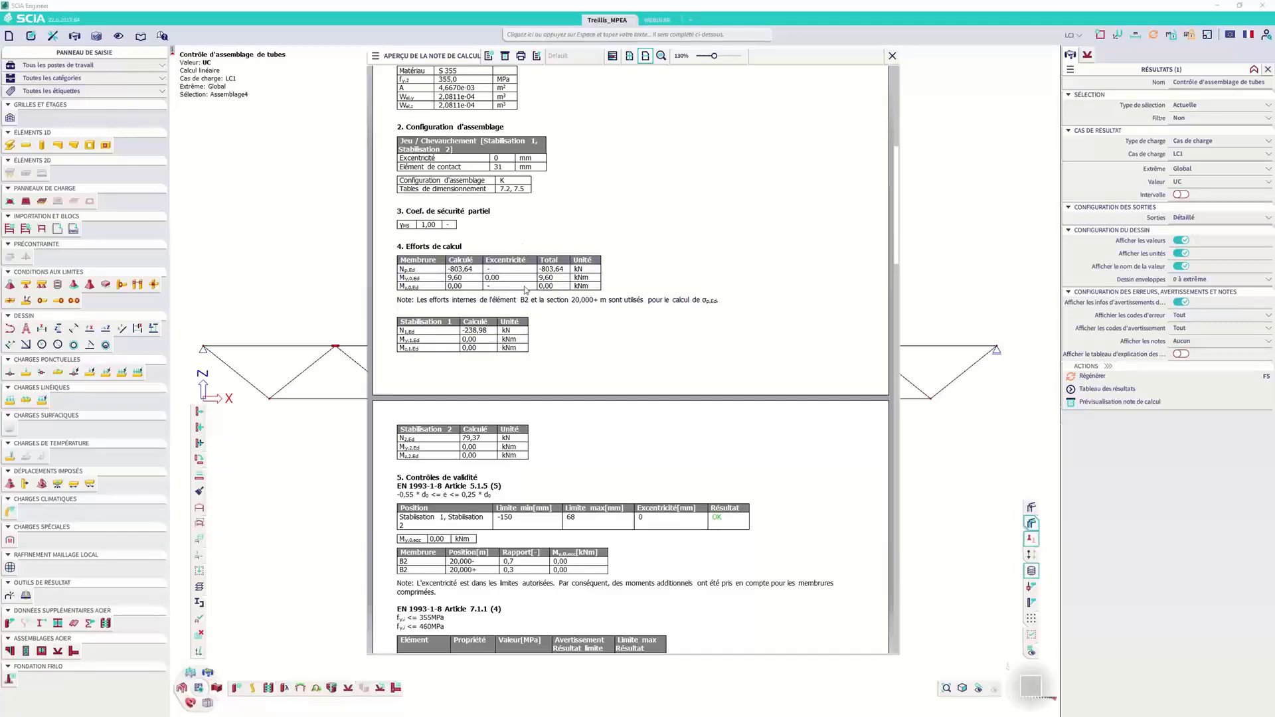
pyautogui.scroll(-3, 520, 286)
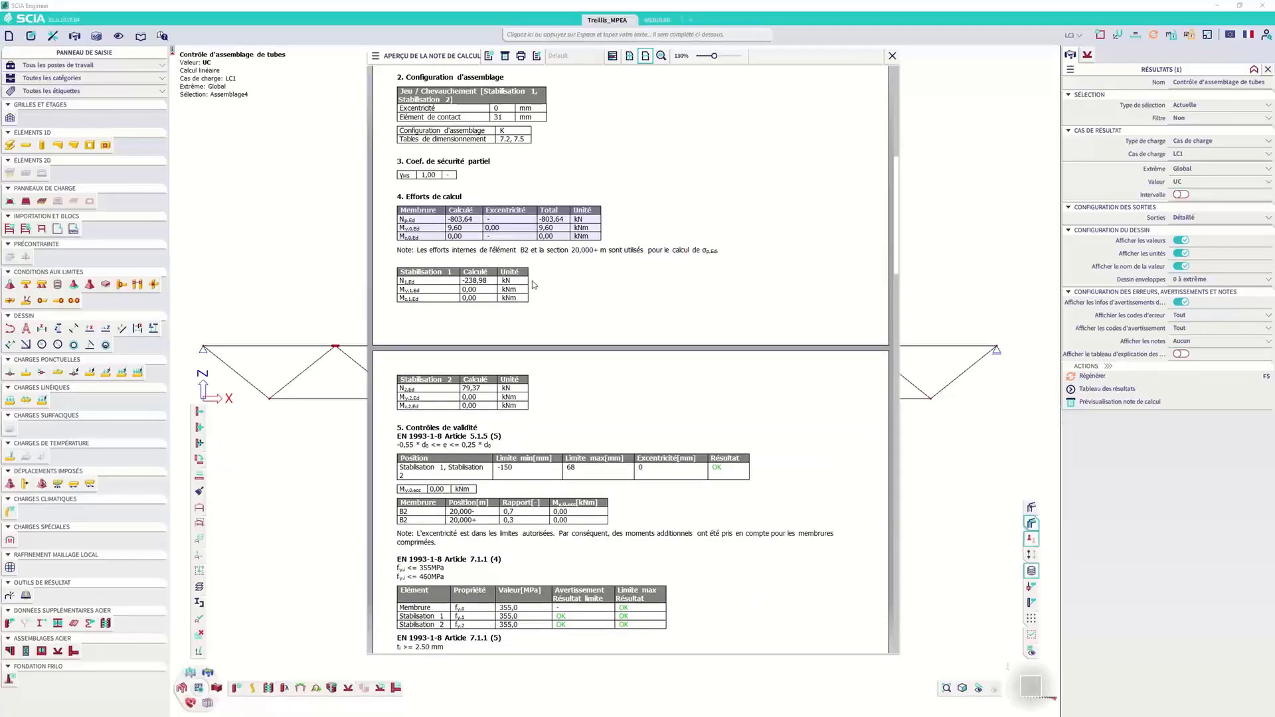
pyautogui.scroll(-1, 558, 266)
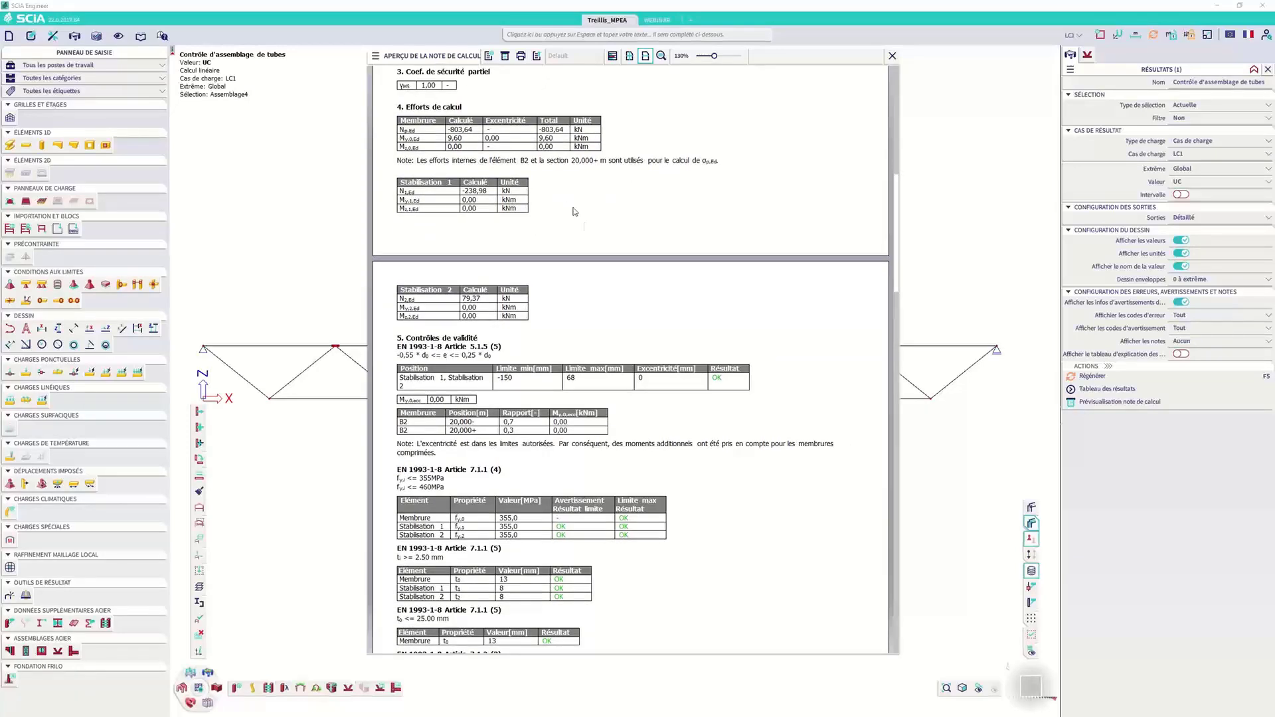
pyautogui.scroll(-1, 587, 227)
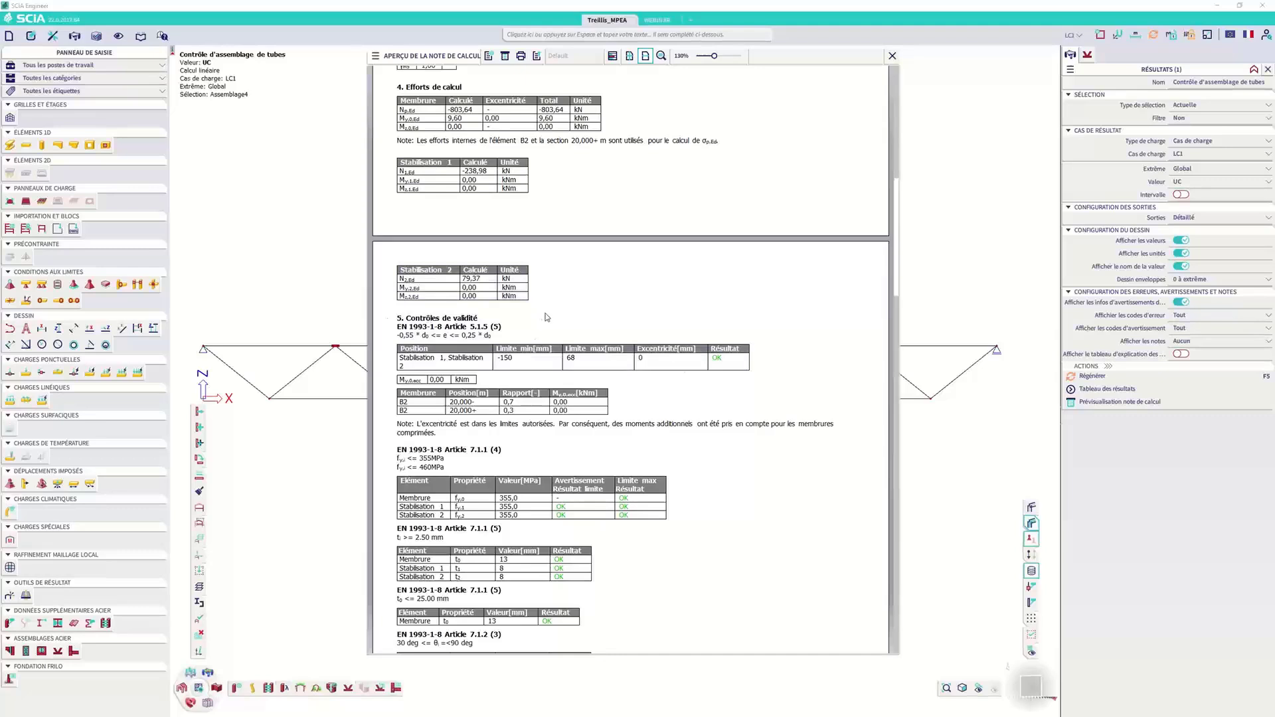
# Examine the report's EN 1993-1-8 validity checks for eccentricity, steel grade, thicknesses, angles, gap and diameter ratios.
pyautogui.scroll(-3, 546, 317)
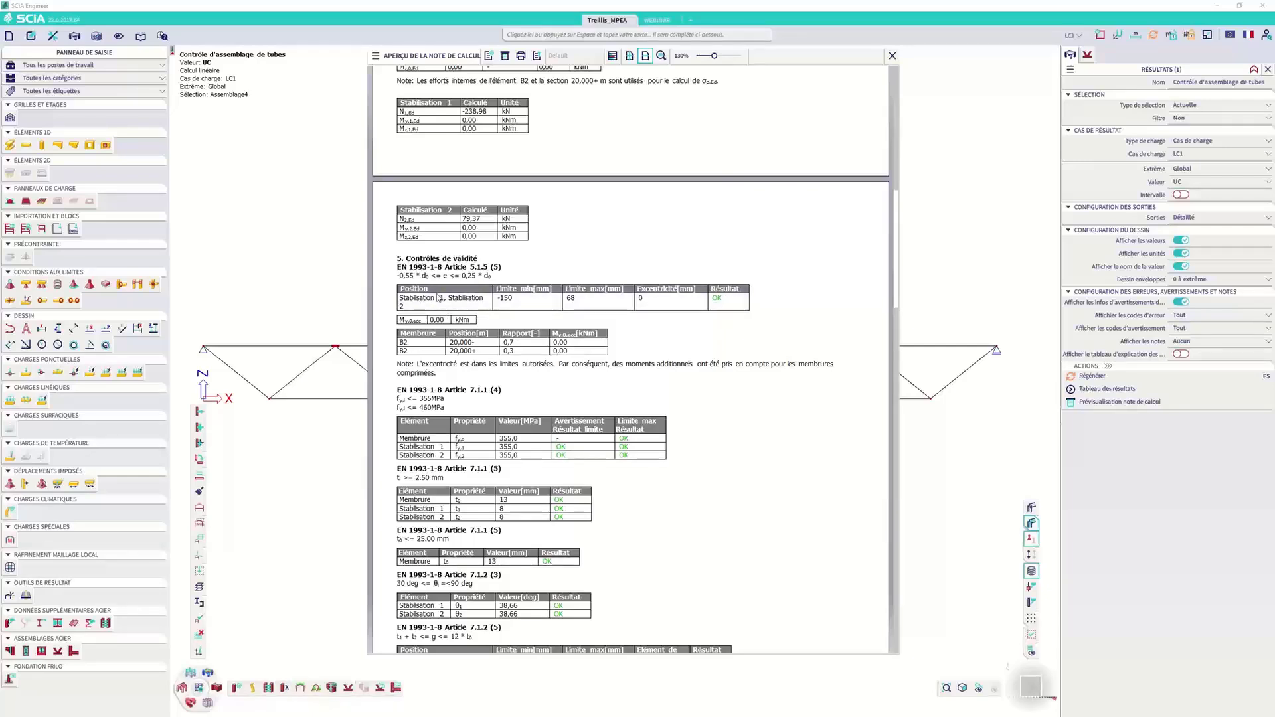
pyautogui.scroll(-1, 454, 393)
pyautogui.scroll(-3, 493, 391)
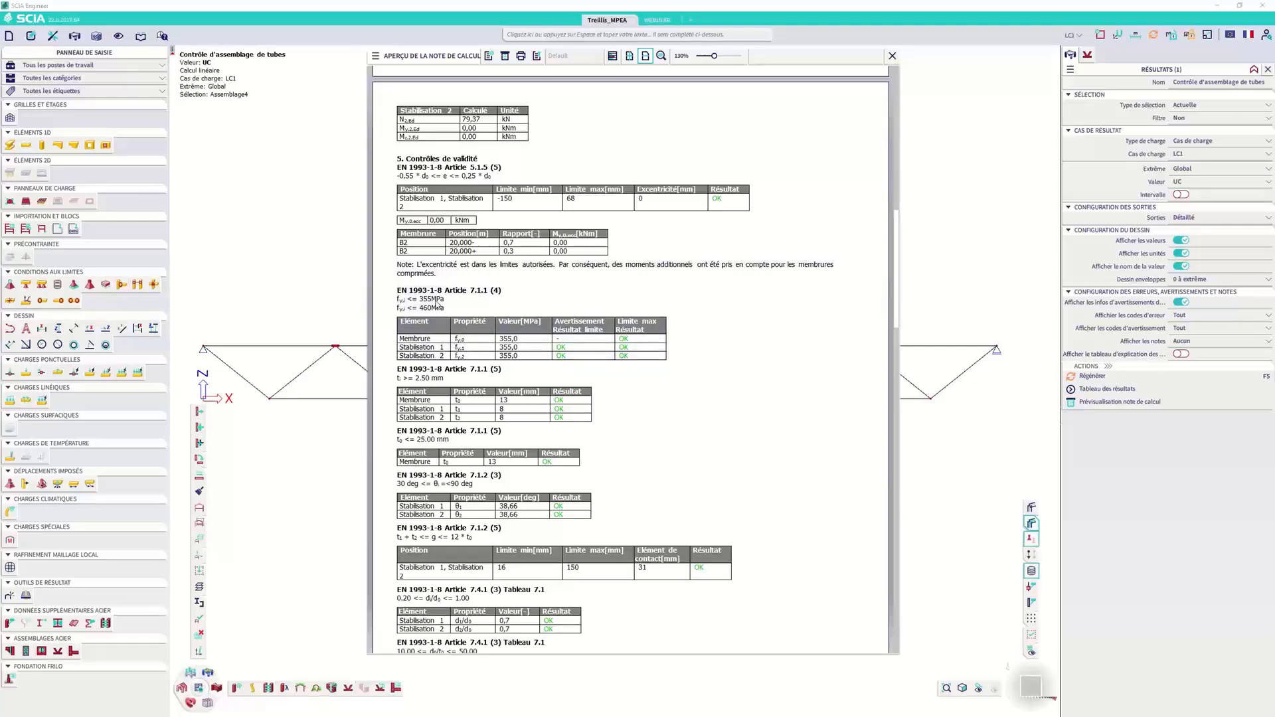
pyautogui.scroll(-2, 461, 263)
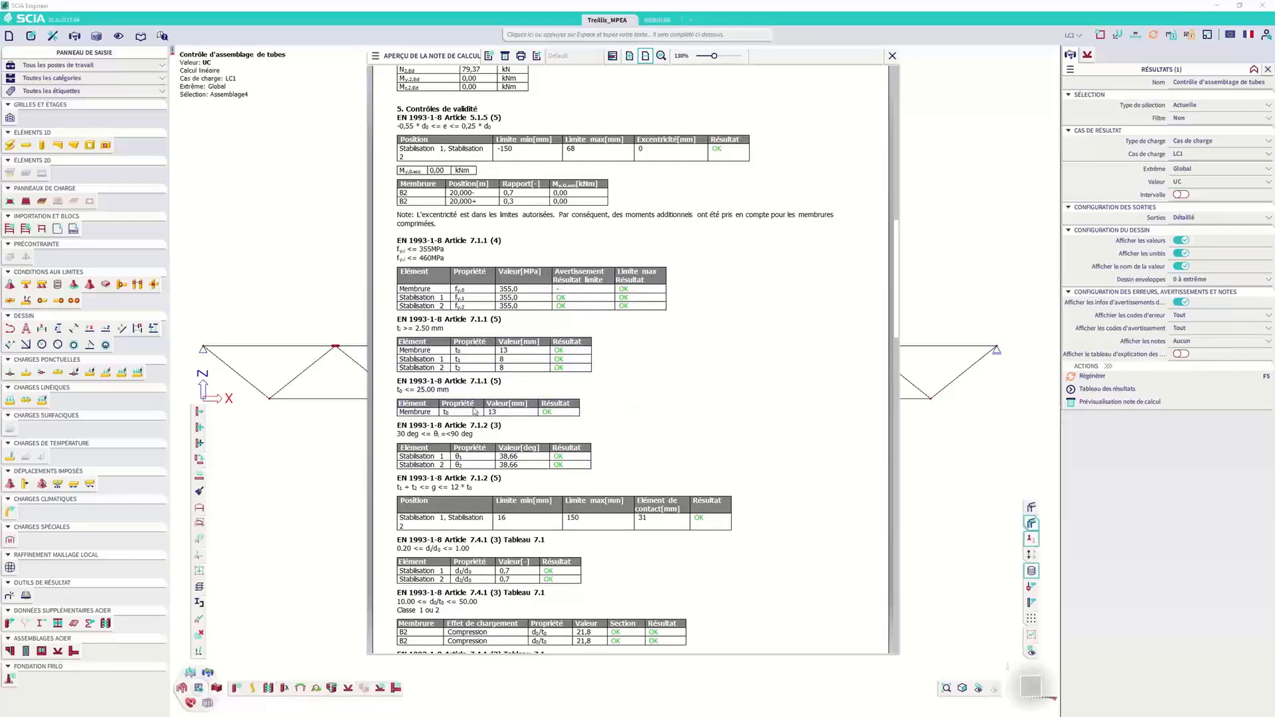
pyautogui.scroll(-5, 476, 411)
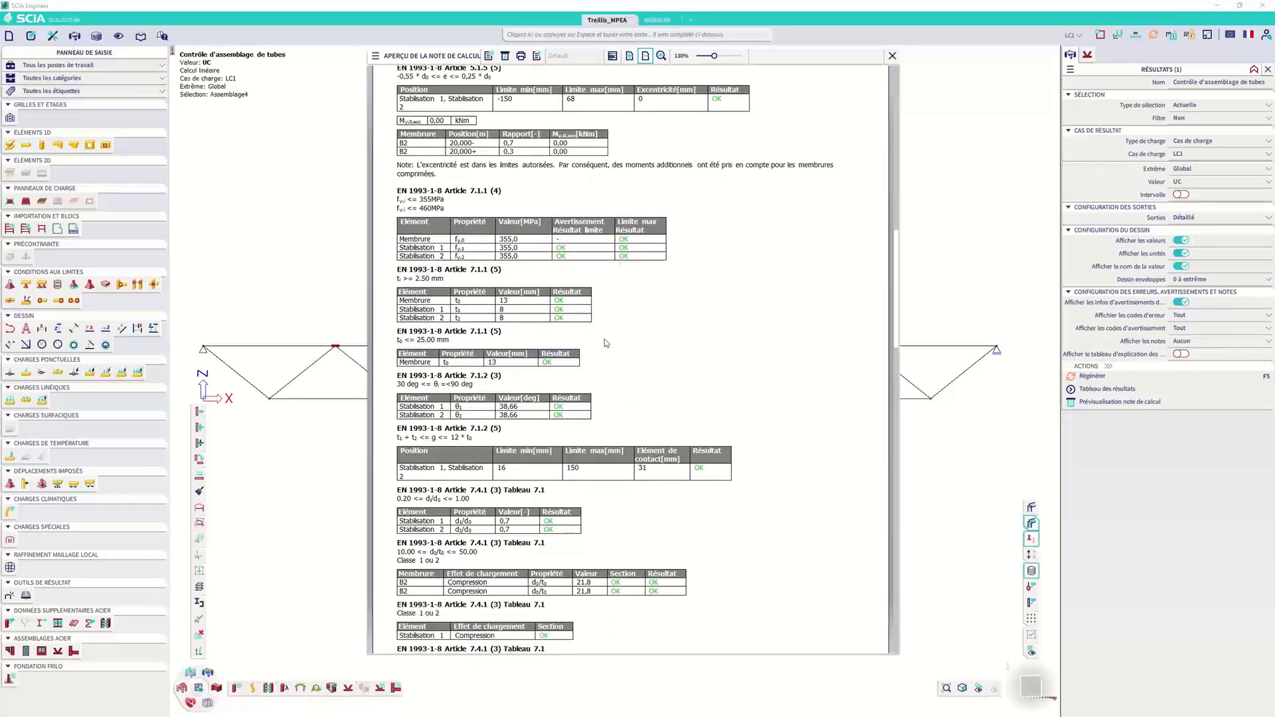
pyautogui.scroll(-5, 676, 355)
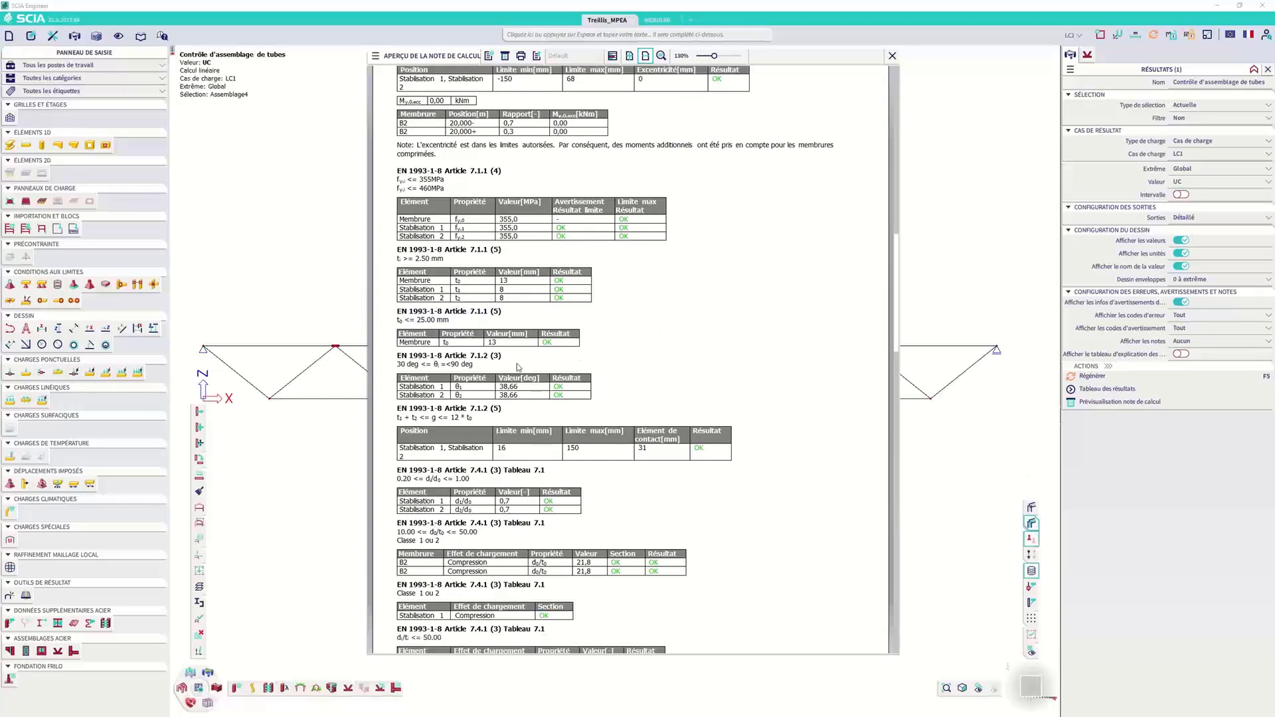
pyautogui.scroll(-4, 684, 370)
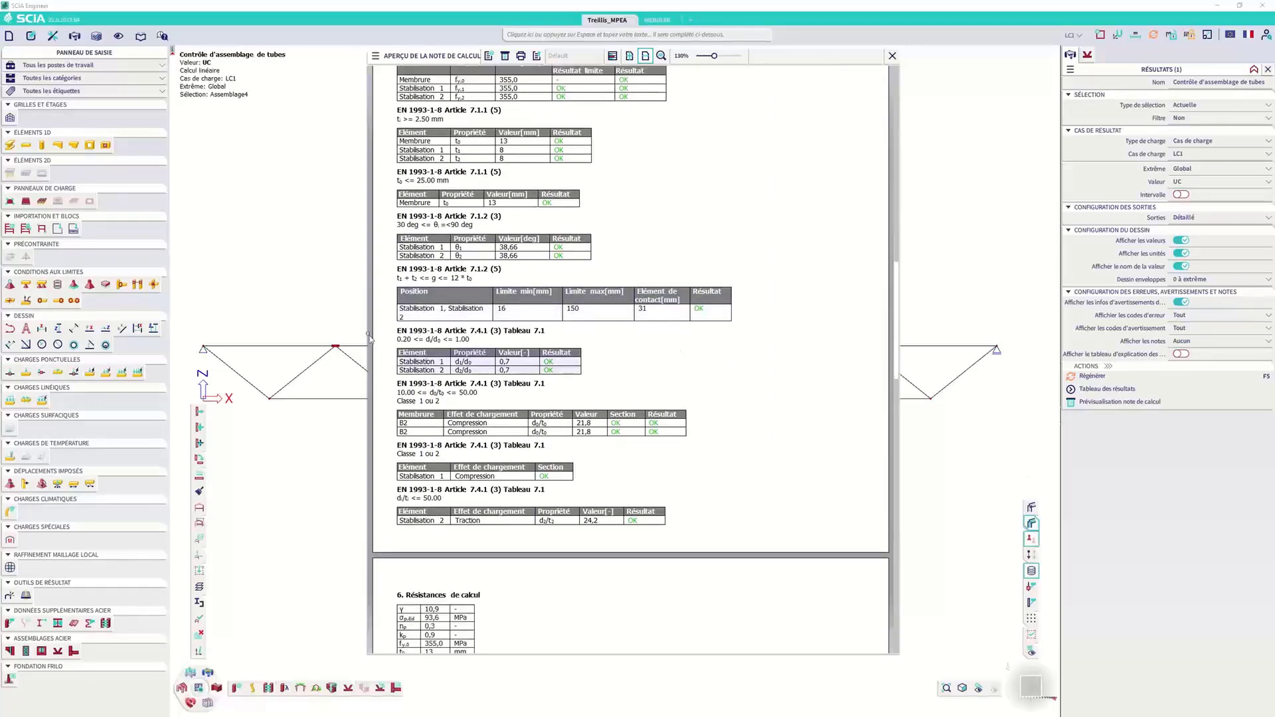
pyautogui.scroll(-4, 685, 321)
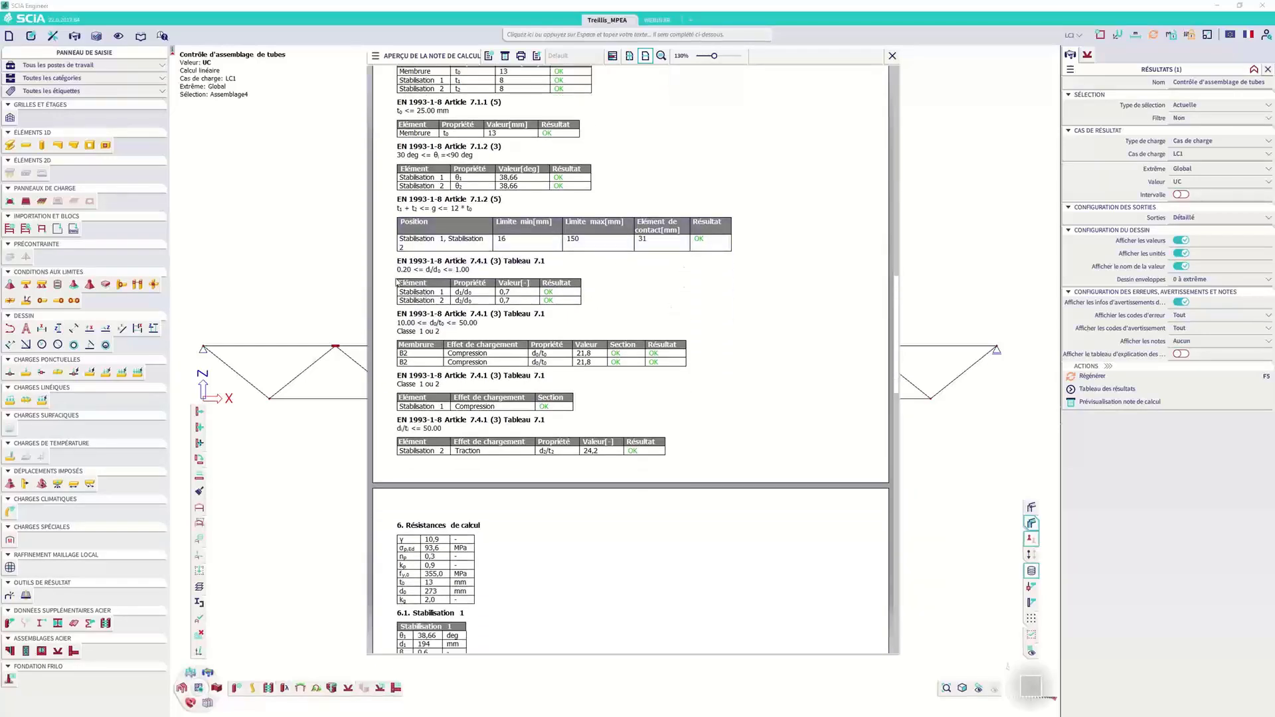
pyautogui.scroll(-5, 666, 297)
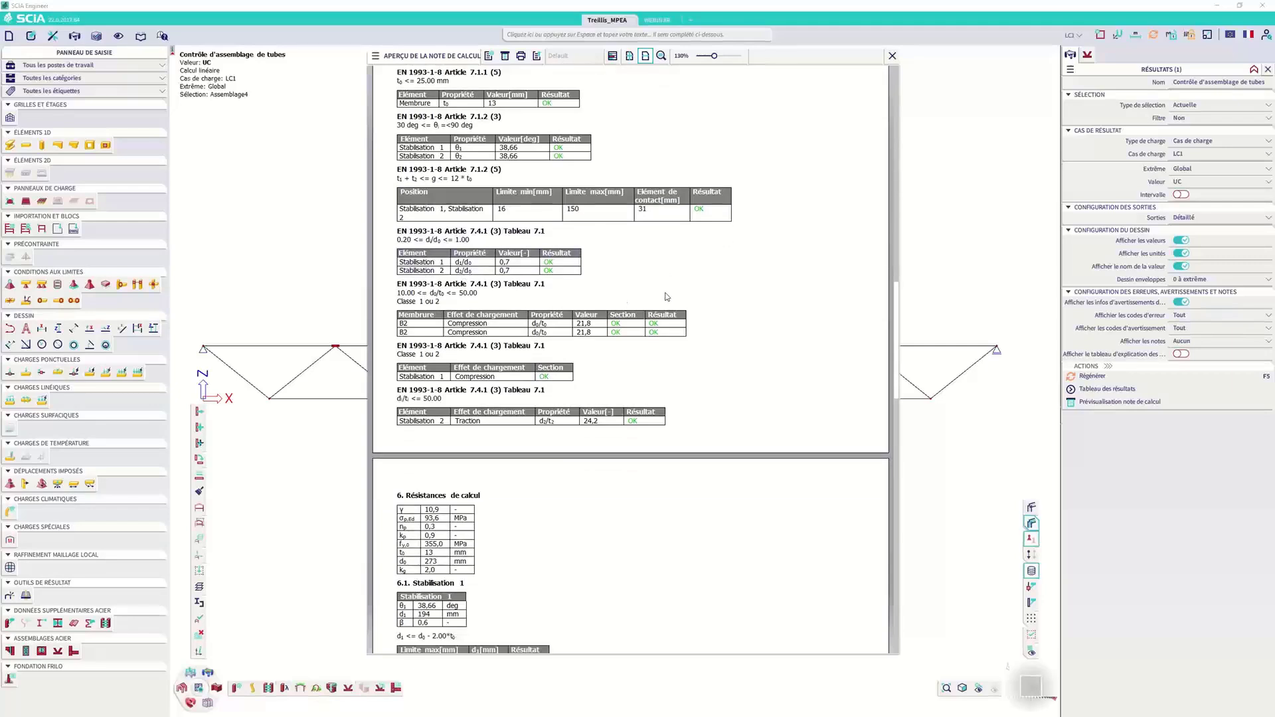
pyautogui.scroll(-2, 667, 296)
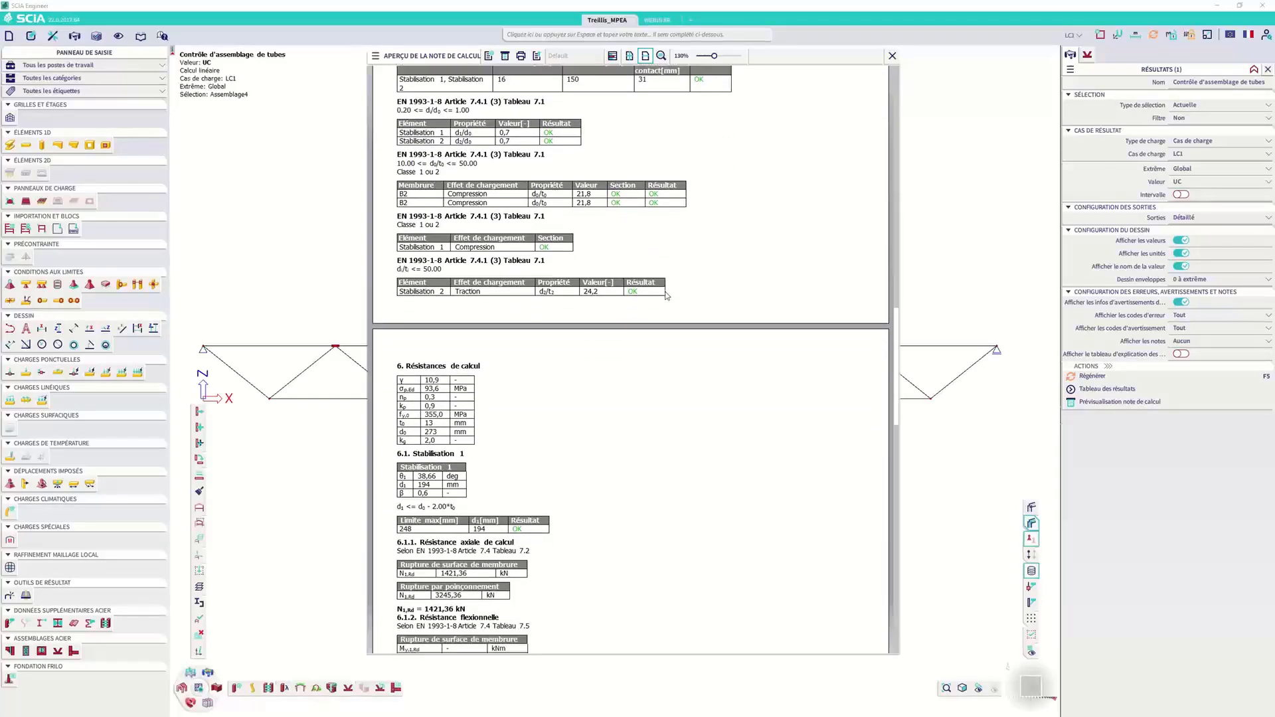
# Examine the design resistances and utilisation of both diagonals, the unity check results and the weld sizes in the report.
pyautogui.scroll(-2, 667, 296)
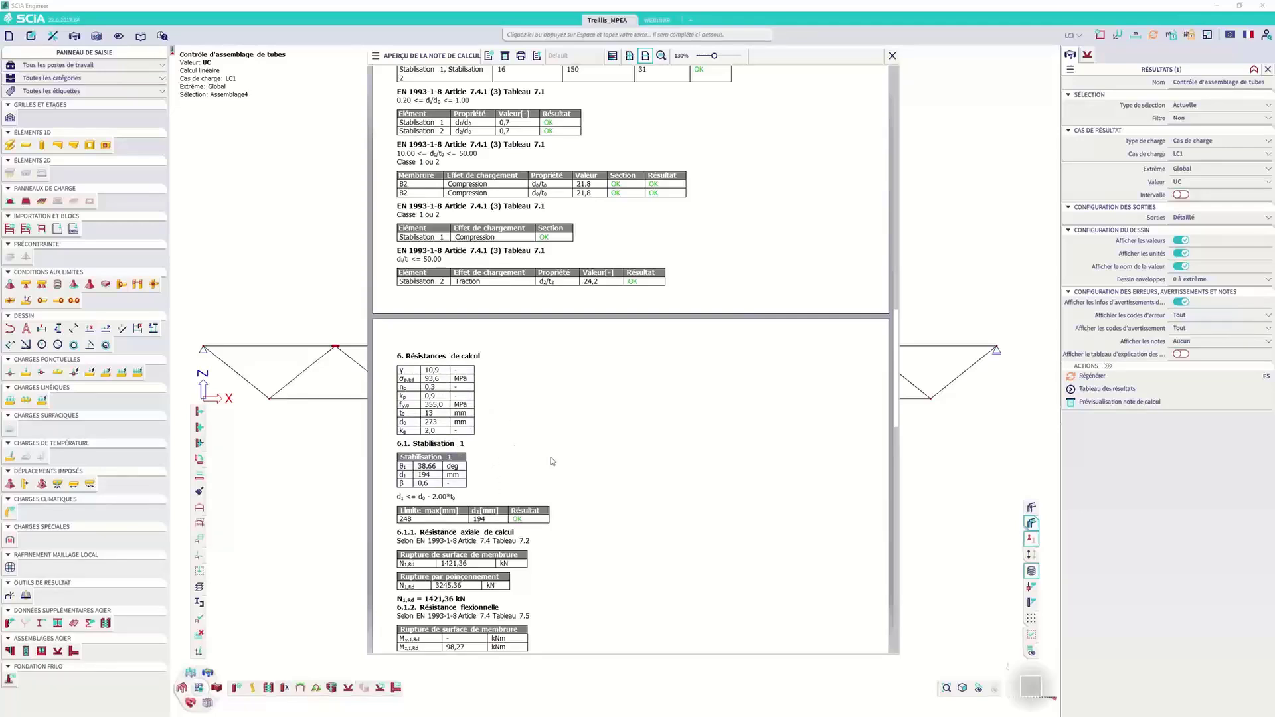
pyautogui.scroll(-2, 551, 457)
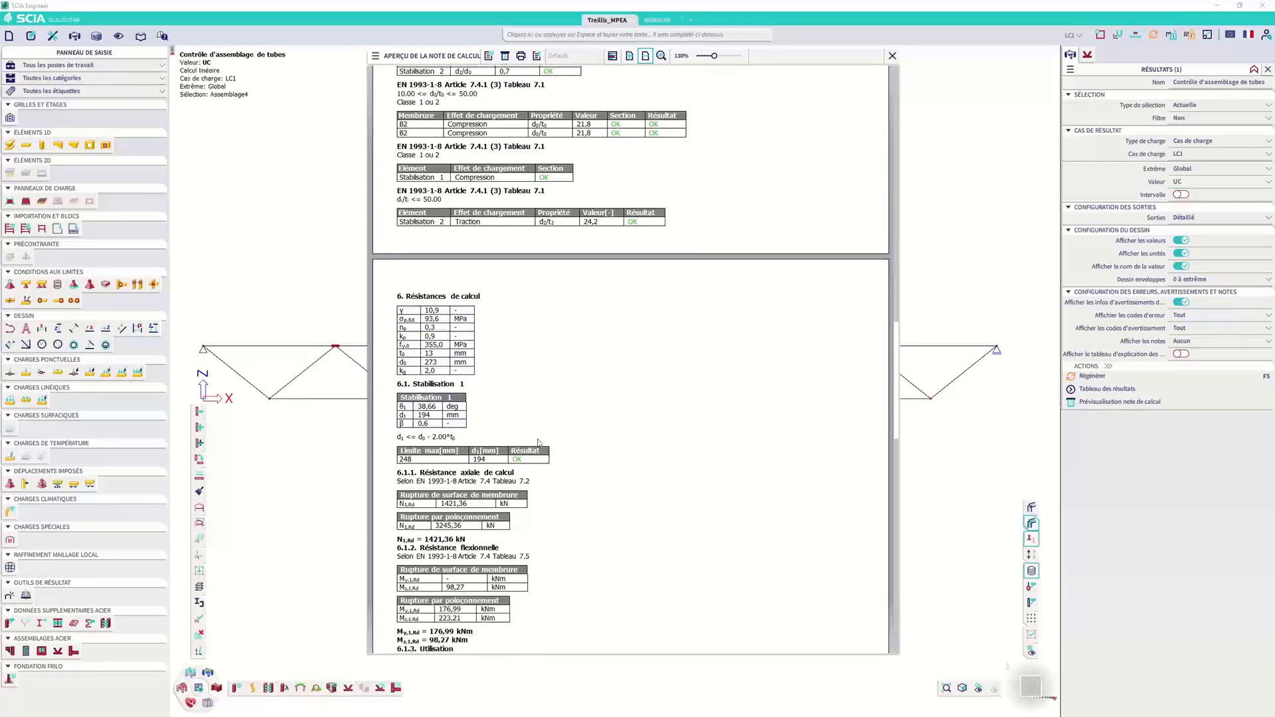
pyautogui.scroll(-1, 578, 412)
pyautogui.scroll(-1, 578, 412)
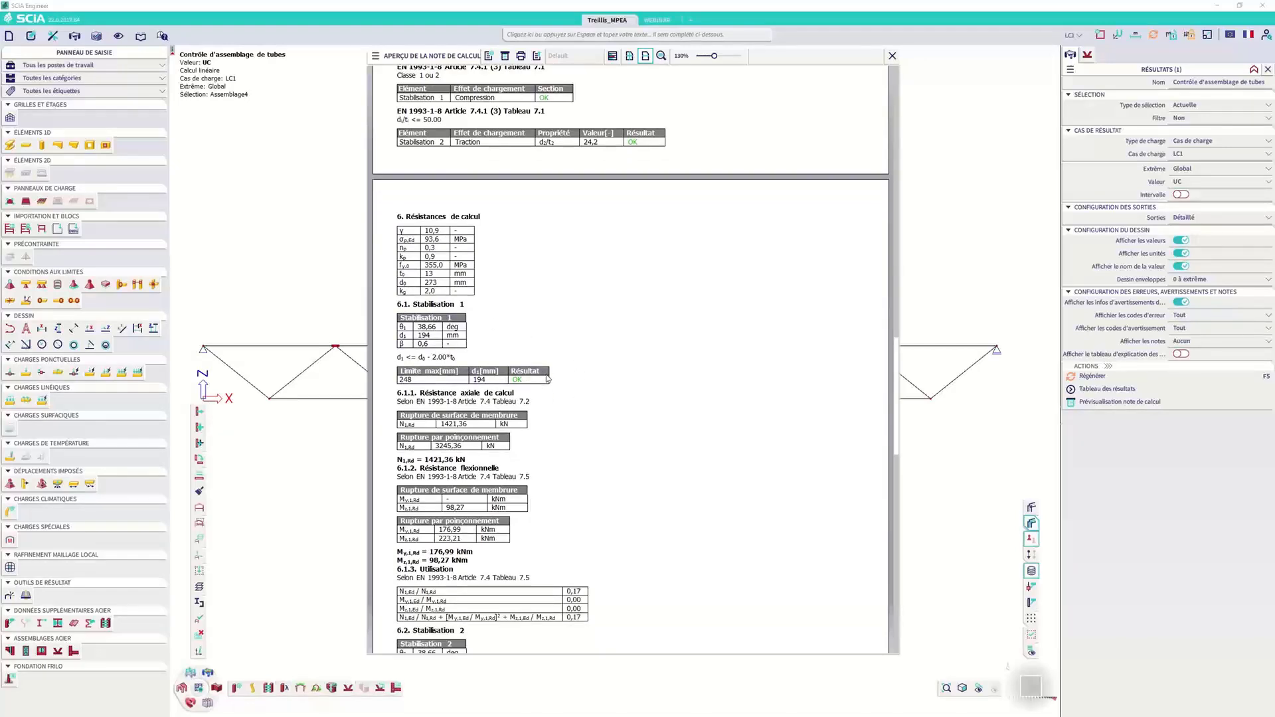
pyautogui.scroll(-1, 423, 404)
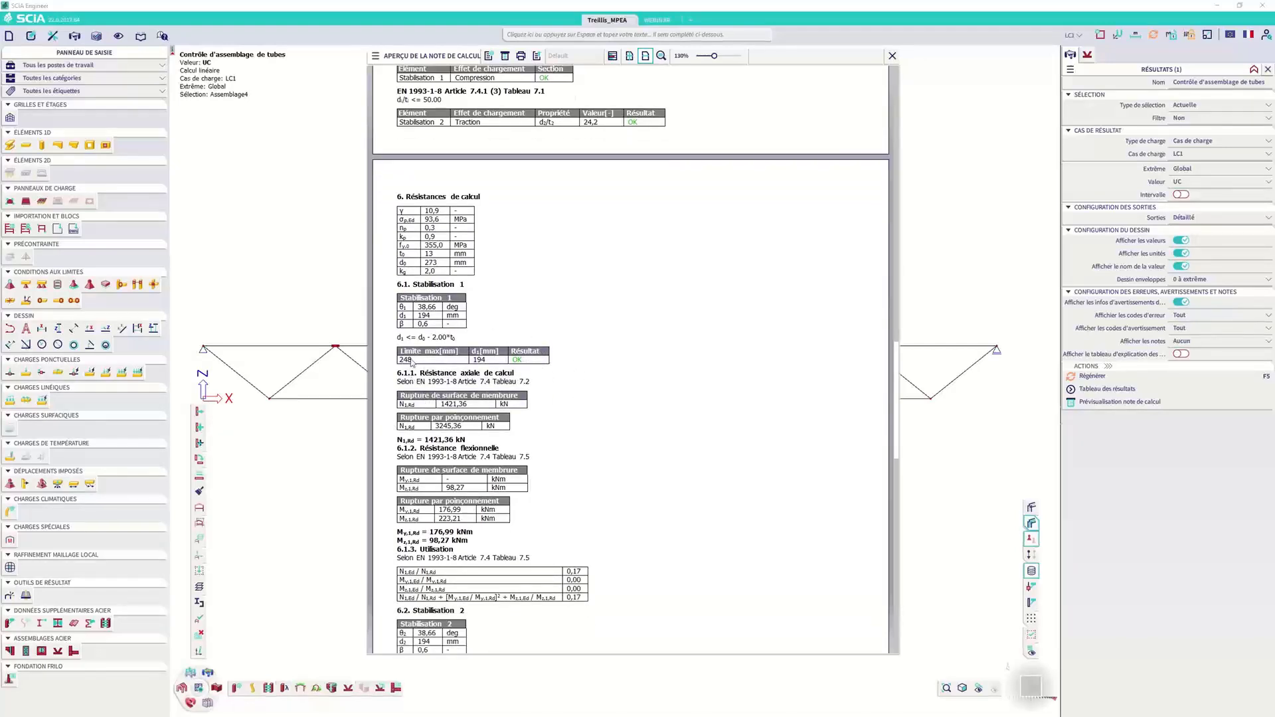
pyautogui.scroll(-3, 525, 380)
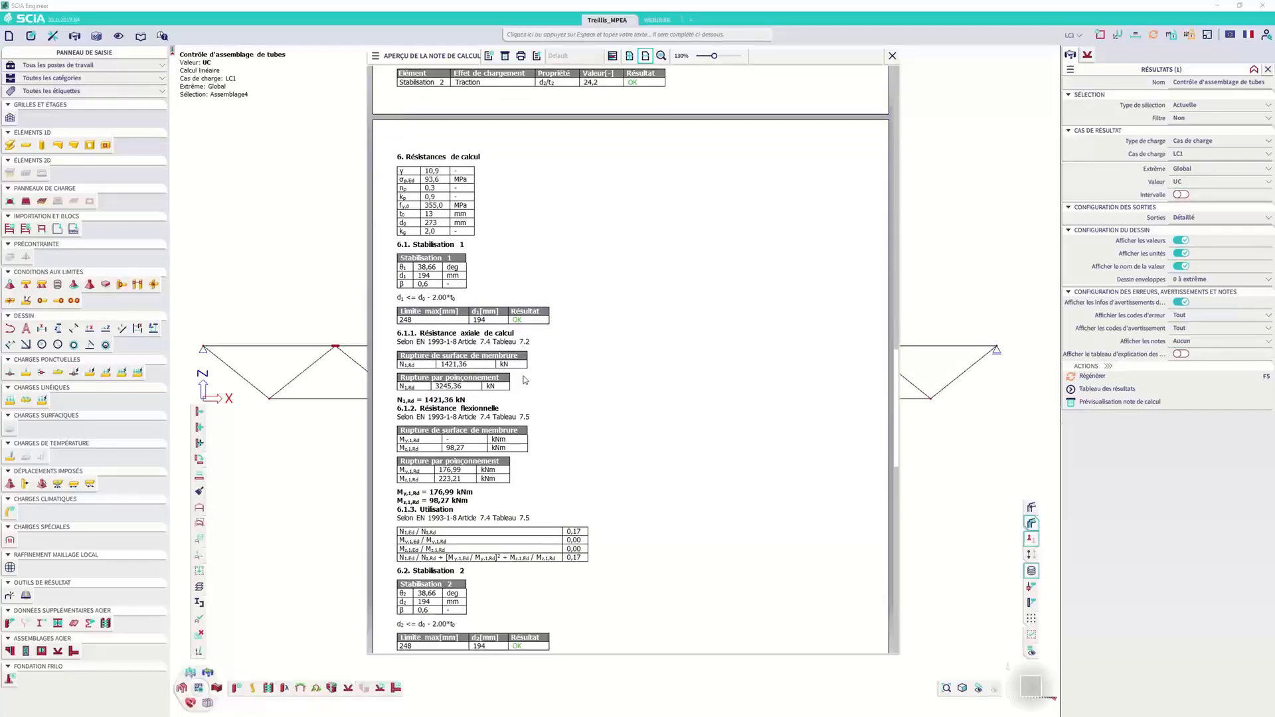
pyautogui.scroll(-5, 525, 380)
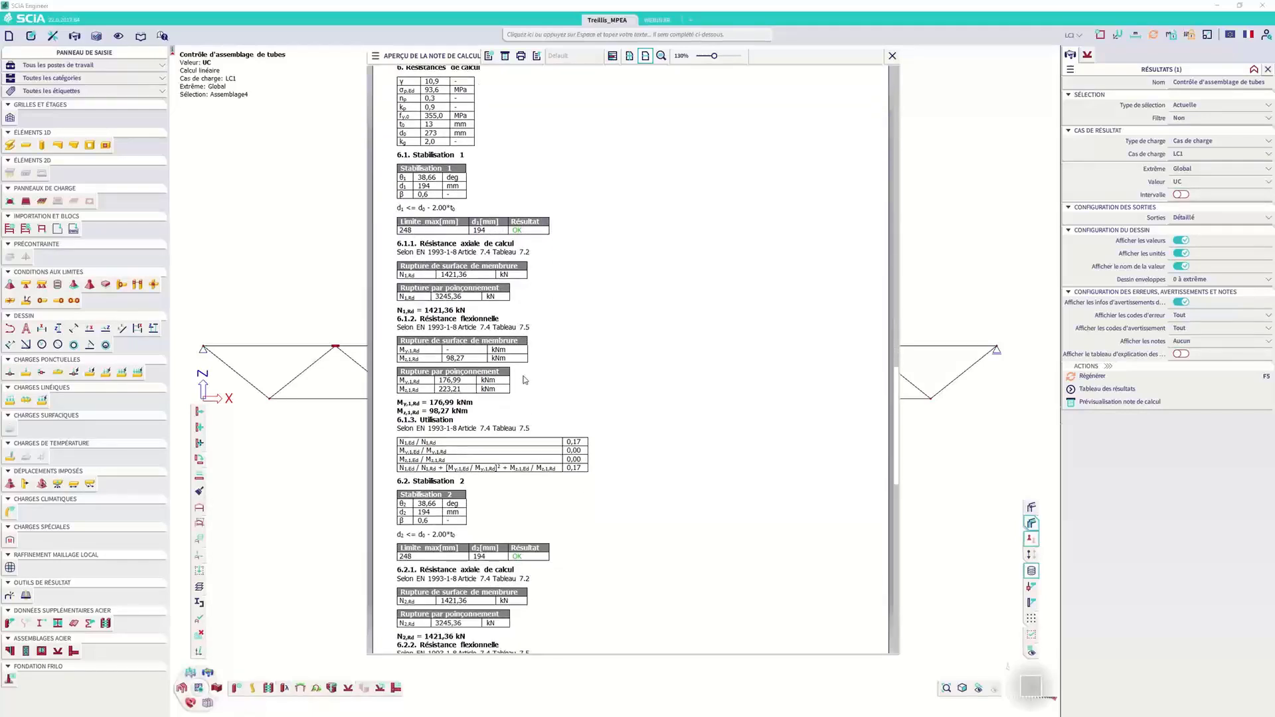
pyautogui.scroll(-1, 524, 379)
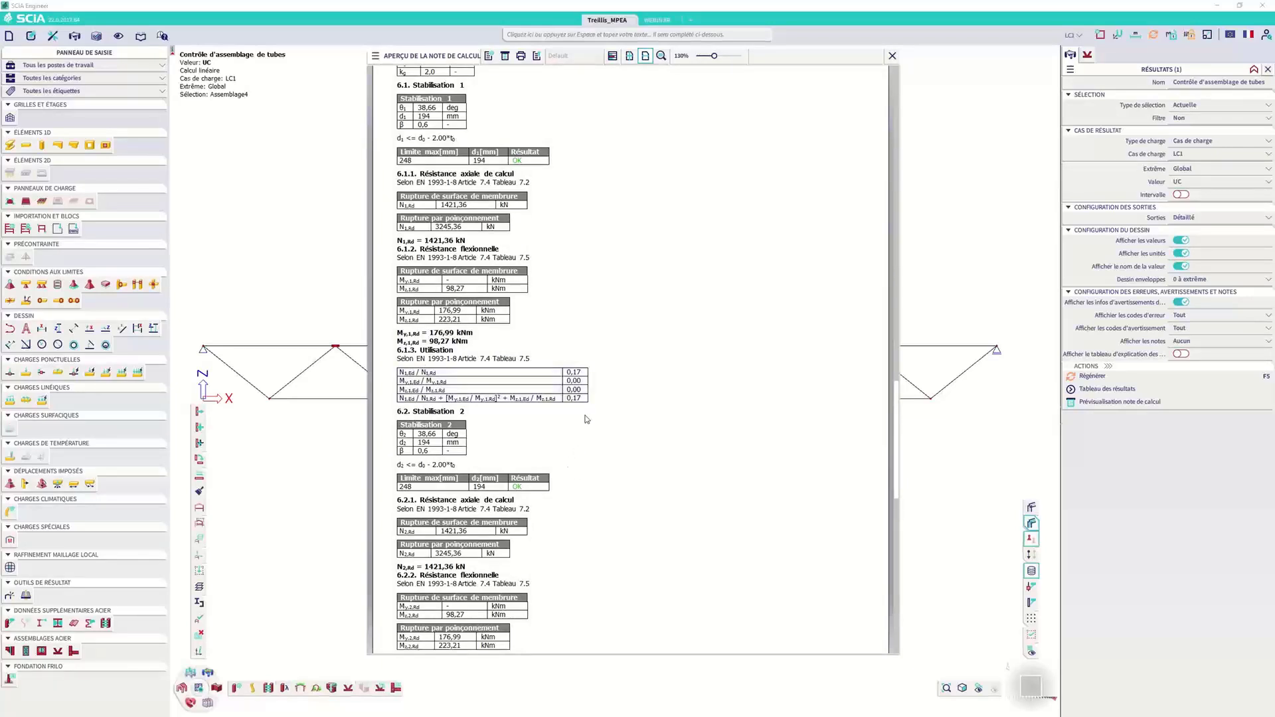
pyautogui.scroll(-3, 587, 419)
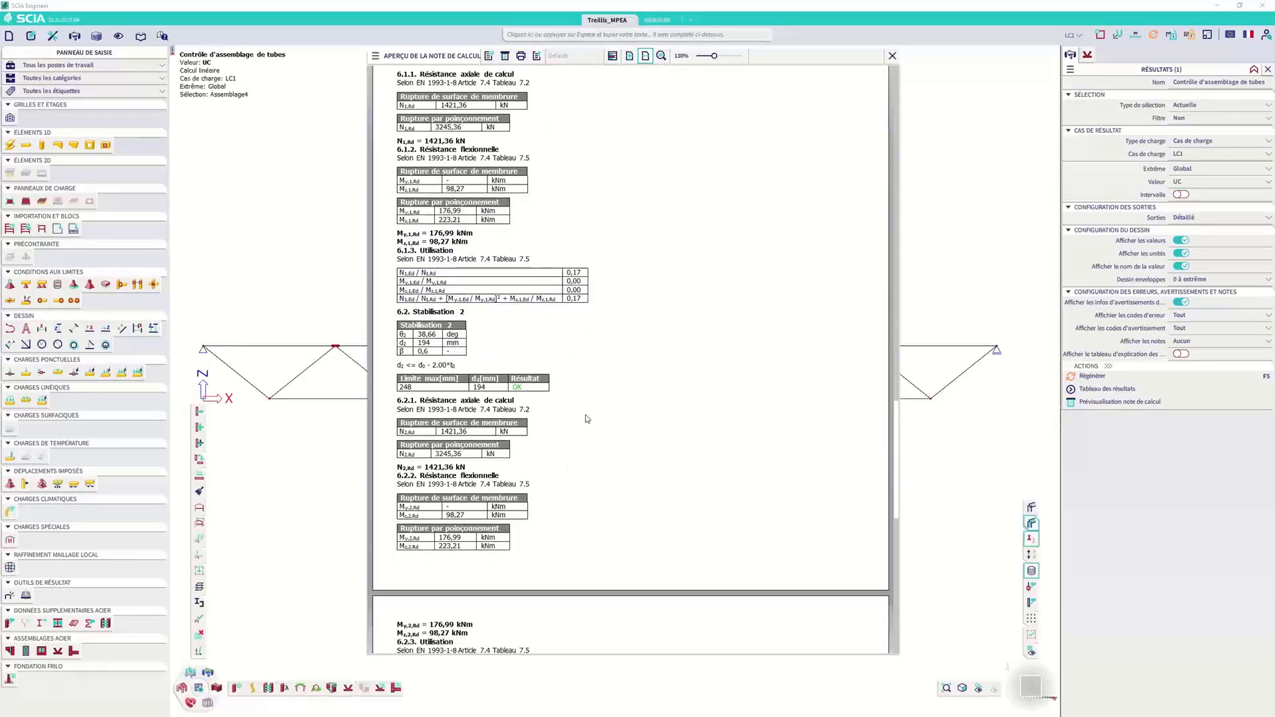
pyautogui.scroll(-2, 587, 419)
pyautogui.scroll(-3, 588, 420)
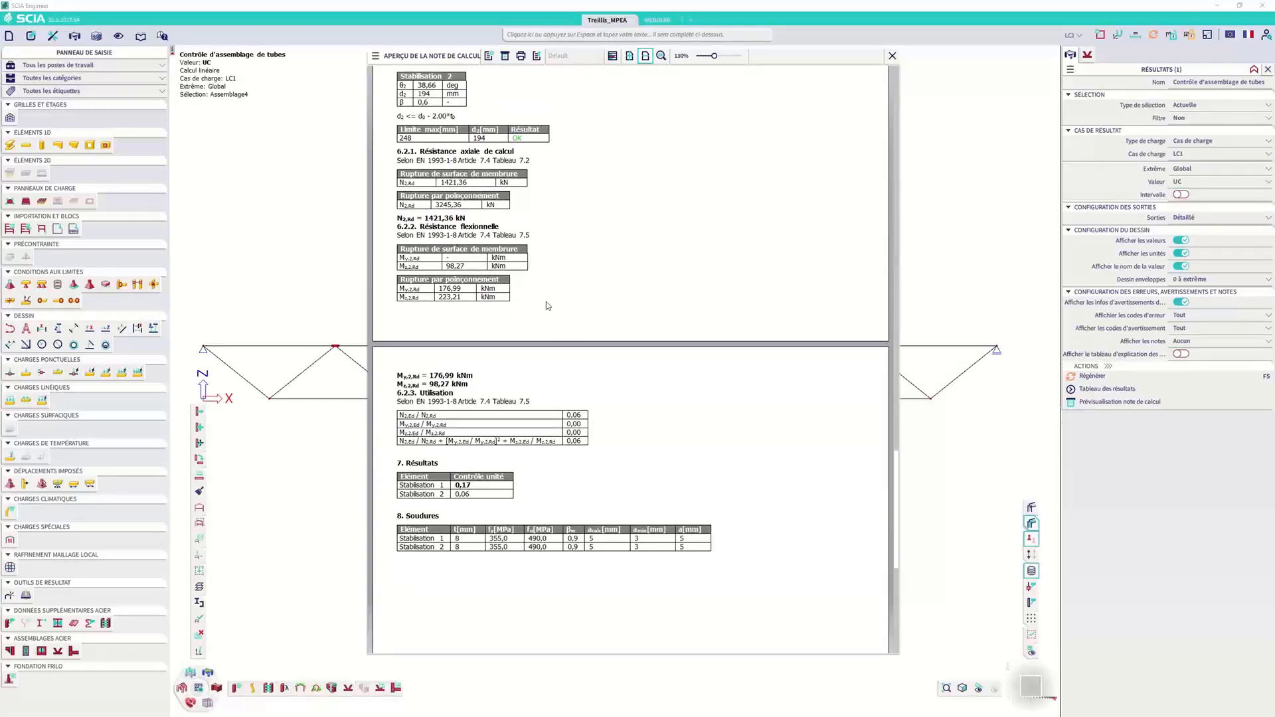
pyautogui.scroll(-1, 602, 349)
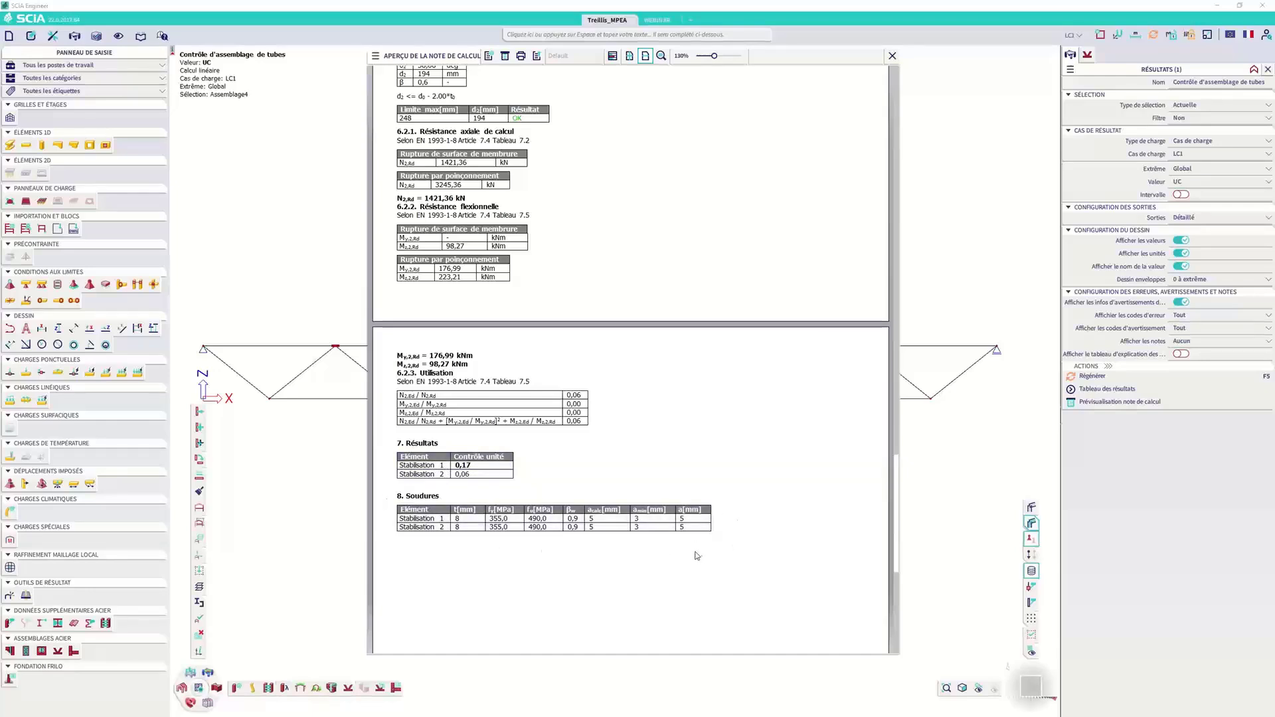
# Close the calculation report preview and switch to the WEBINAR project.
pyautogui.click(892, 56)
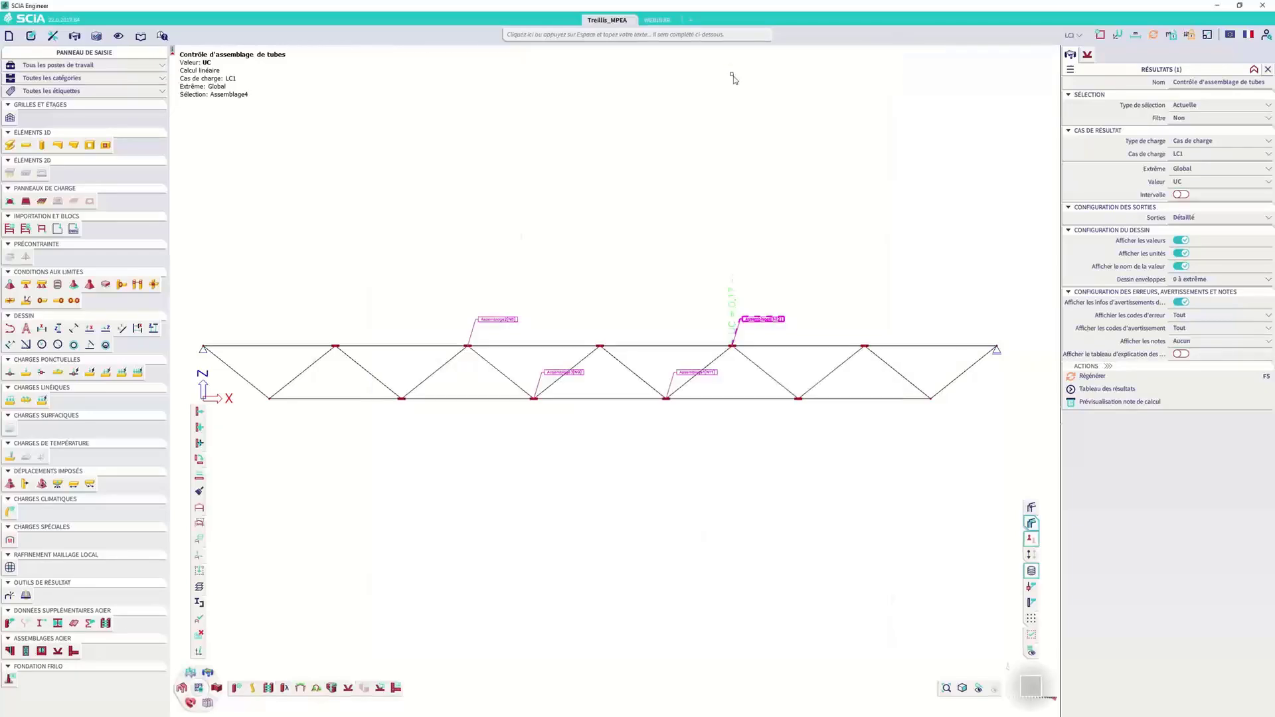
pyautogui.click(658, 20)
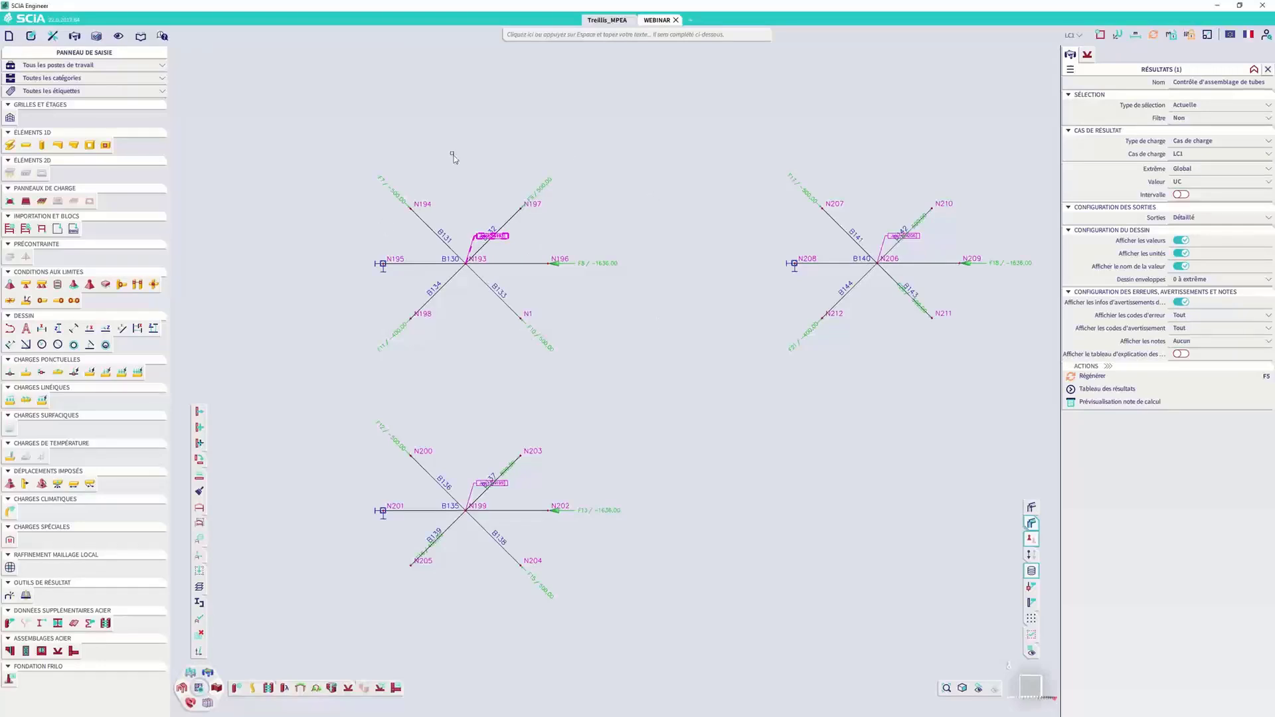
# Inspect the members and loads of the three tube joint examples at N193, N199 and N206.
pyautogui.click(503, 246)
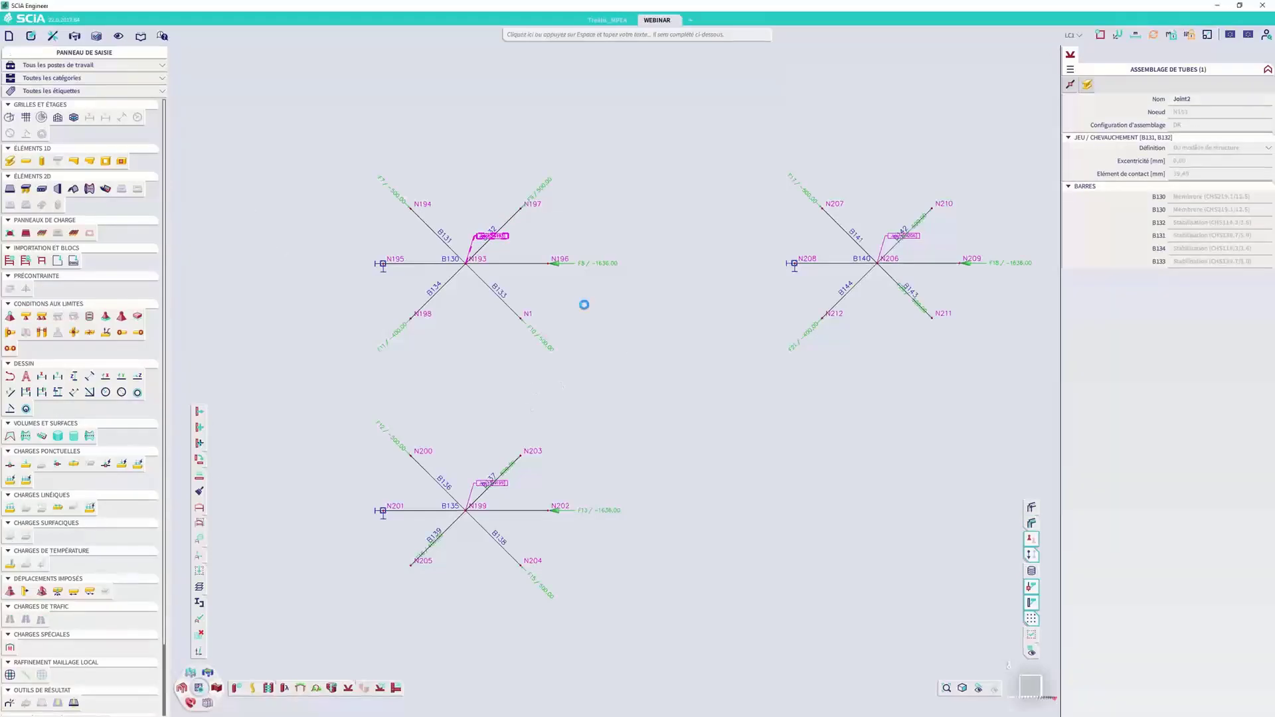
pyautogui.press('Escape')
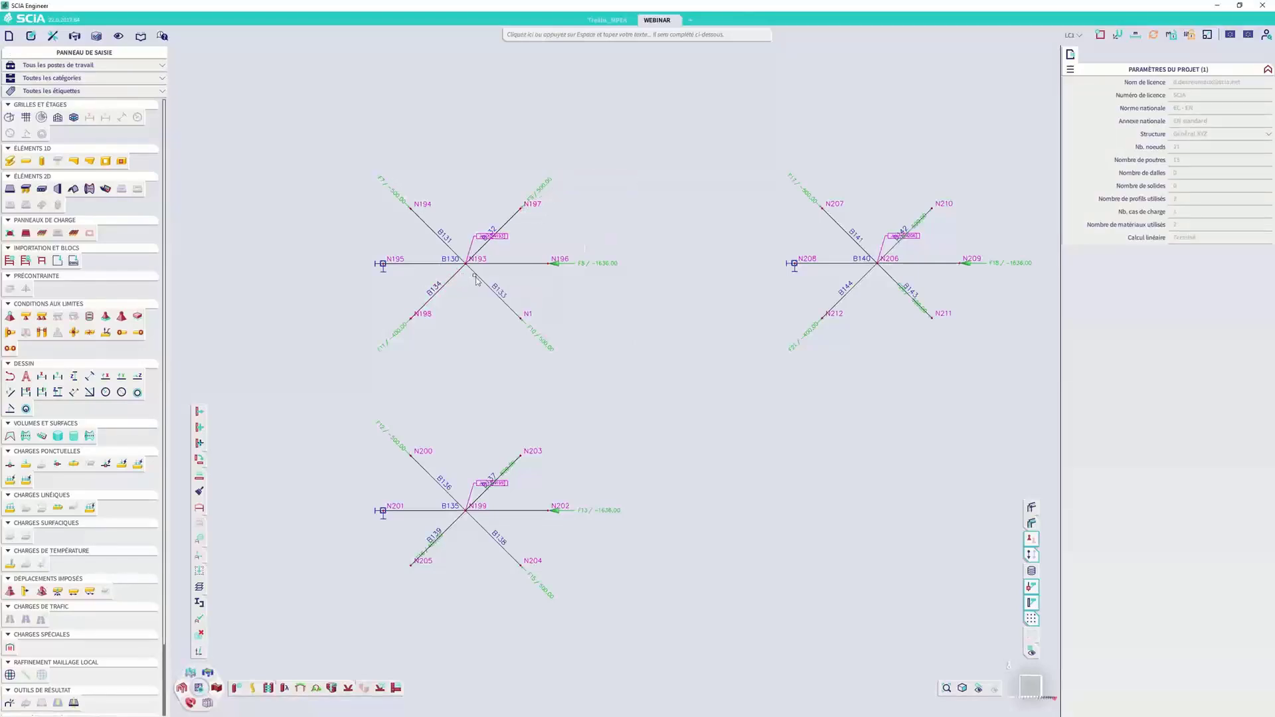
pyautogui.moveTo(663, 300); pyautogui.dragTo(652, 232, button='middle')
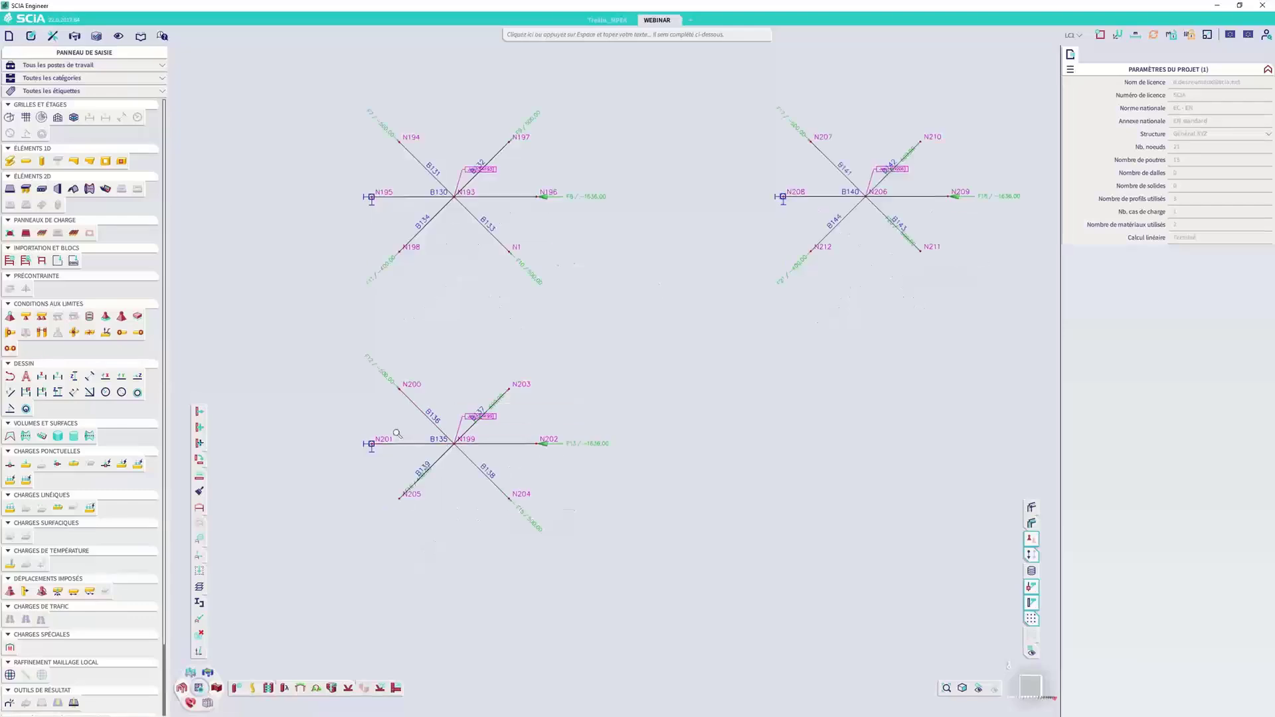
pyautogui.scroll(3, 397, 433)
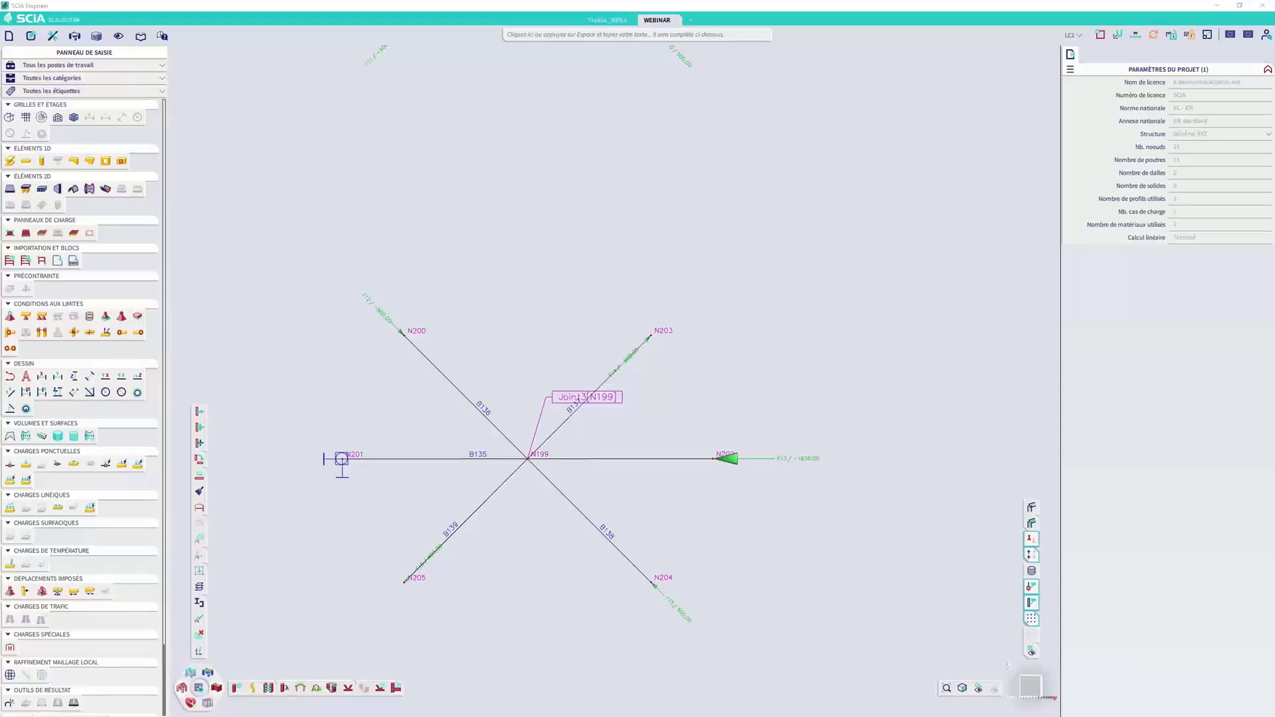
pyautogui.moveTo(0, 199); pyautogui.dragTo(530, 212)
pyautogui.doubleClick(574, 211)
pyautogui.scroll(-5, 722, 278)
pyautogui.moveTo(553, 344)
pyautogui.mouseDown(button='middle')
pyautogui.moveTo(423, 465)
pyautogui.moveTo(564, 333)
pyautogui.mouseUp(button='middle')
pyautogui.scroll(5, 585, 332)
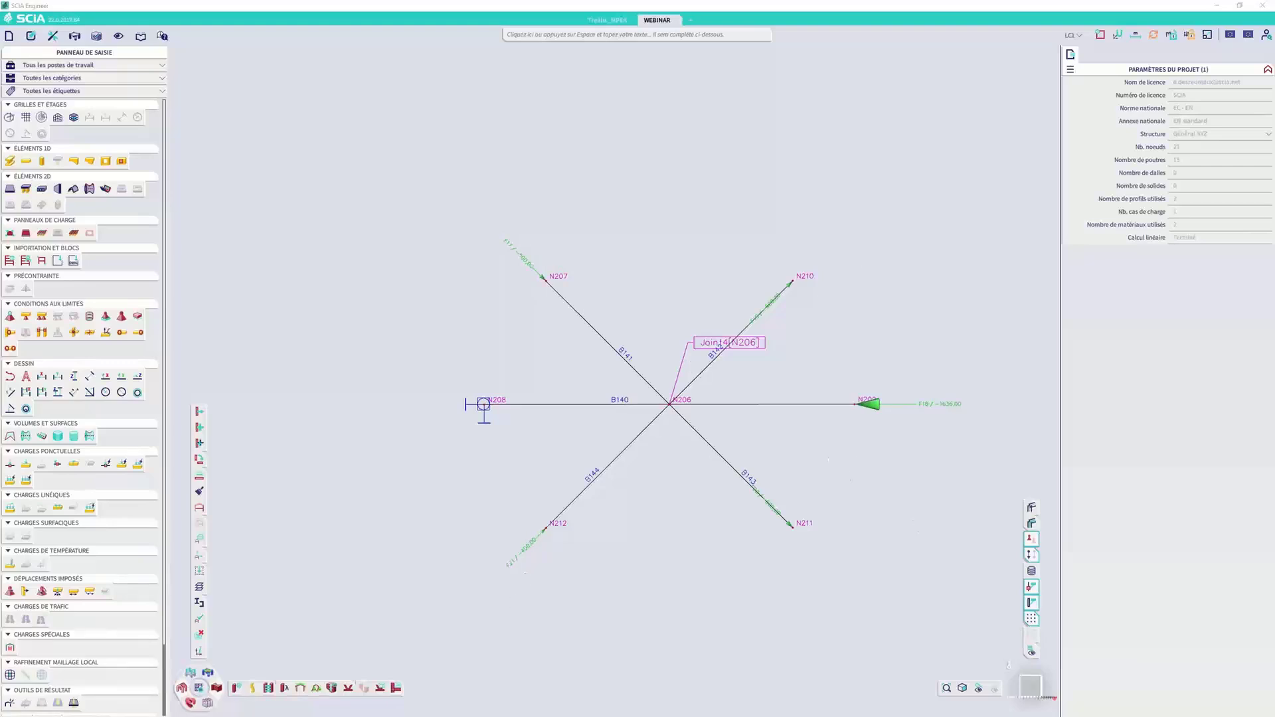
pyautogui.scroll(-3, 804, 176)
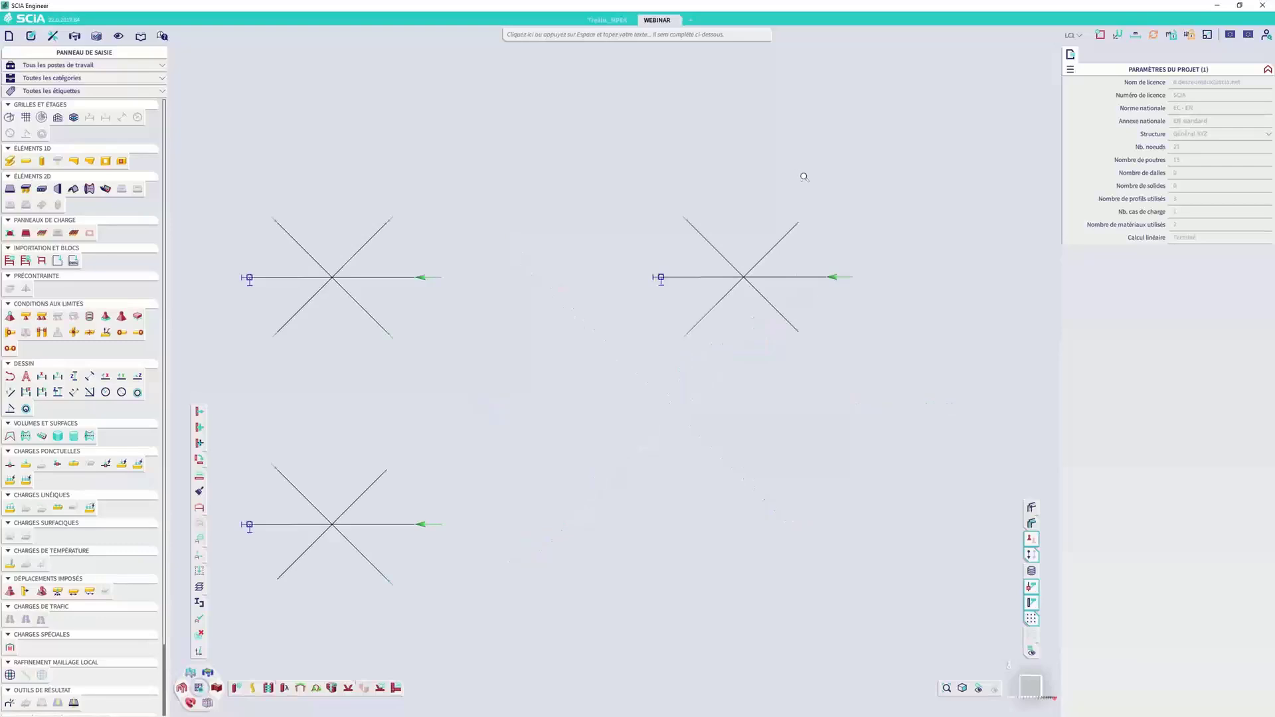
# Run the hollow section joint check under LC1 with the selection type set to Tout.
pyautogui.click(382, 691)
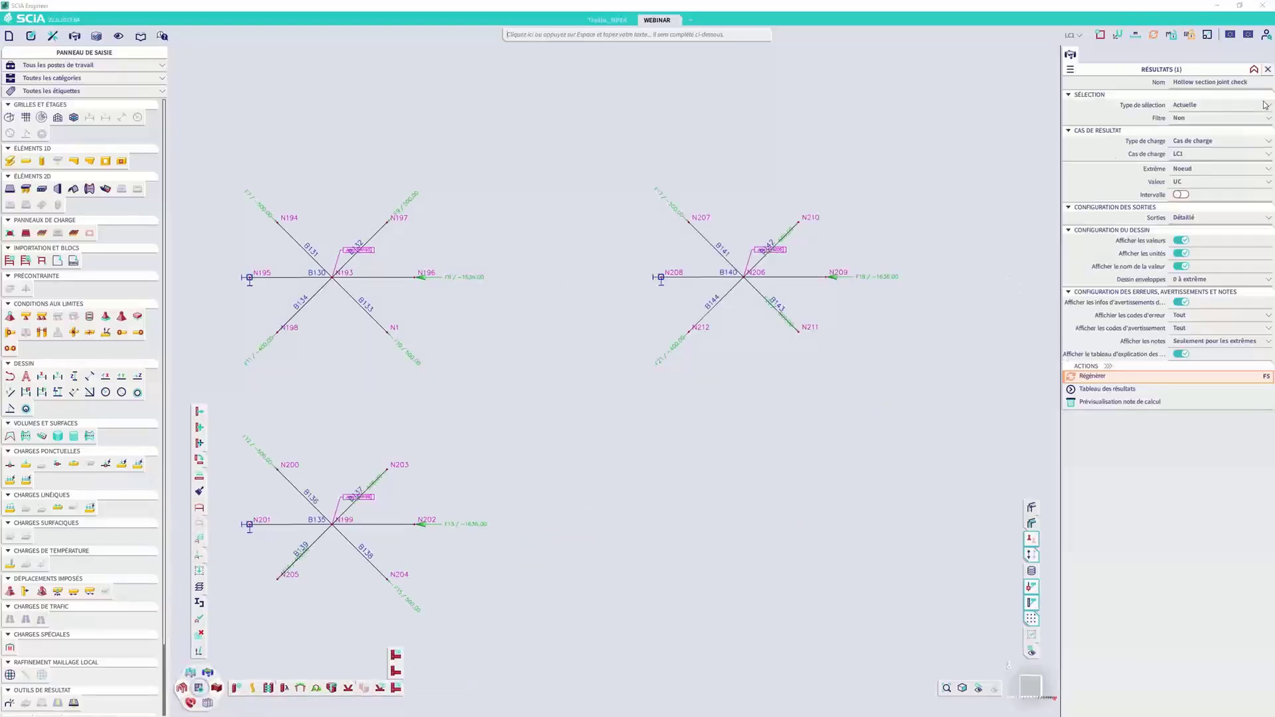
pyautogui.click(1205, 106)
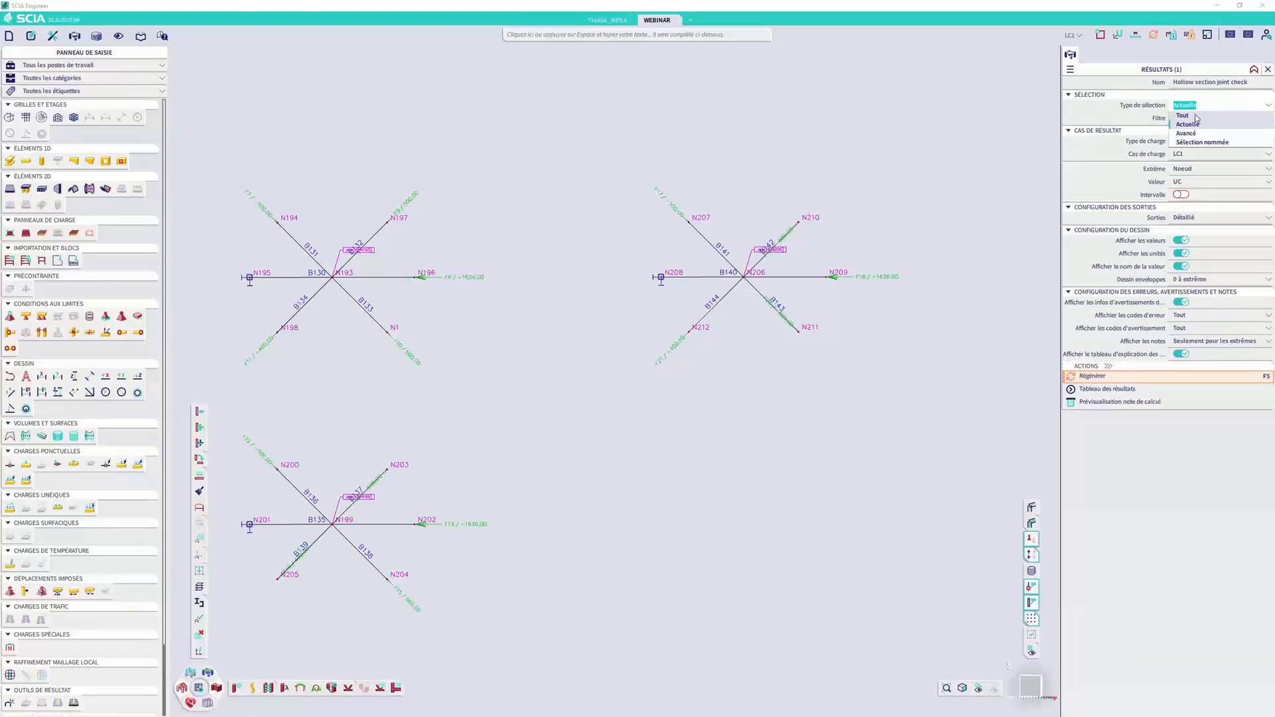
pyautogui.click(1269, 115)
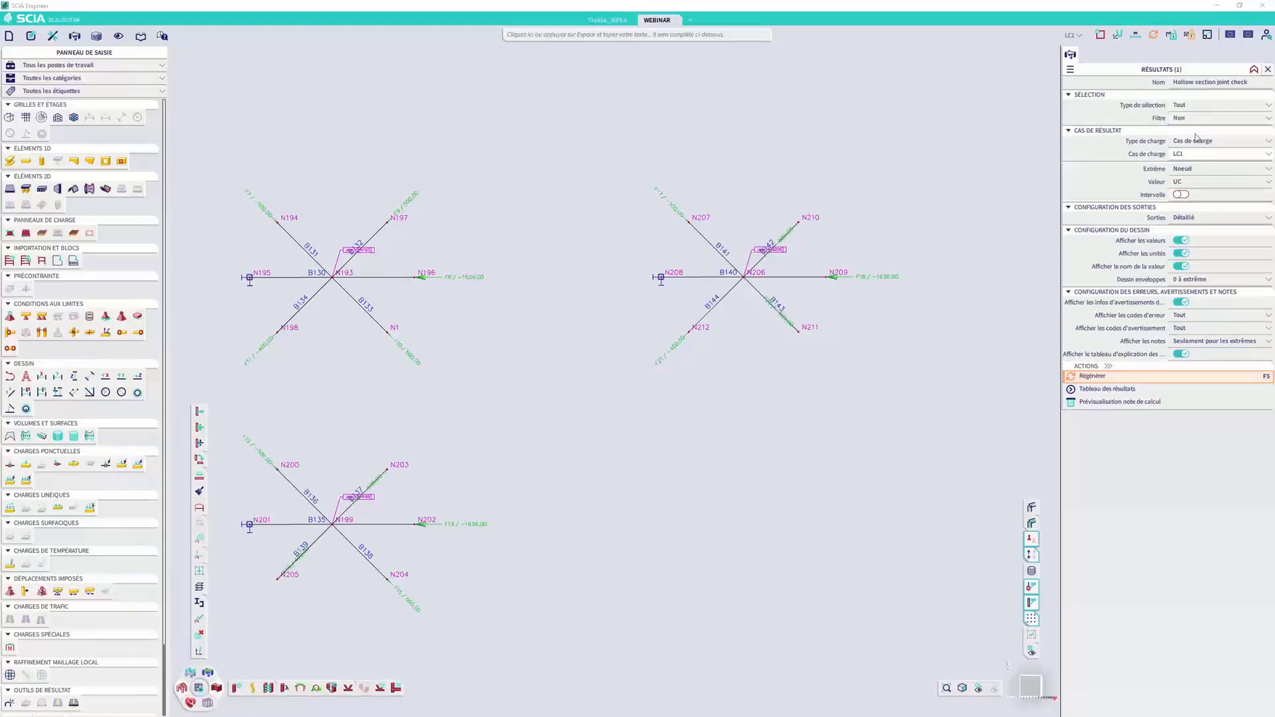
pyautogui.click(1096, 378)
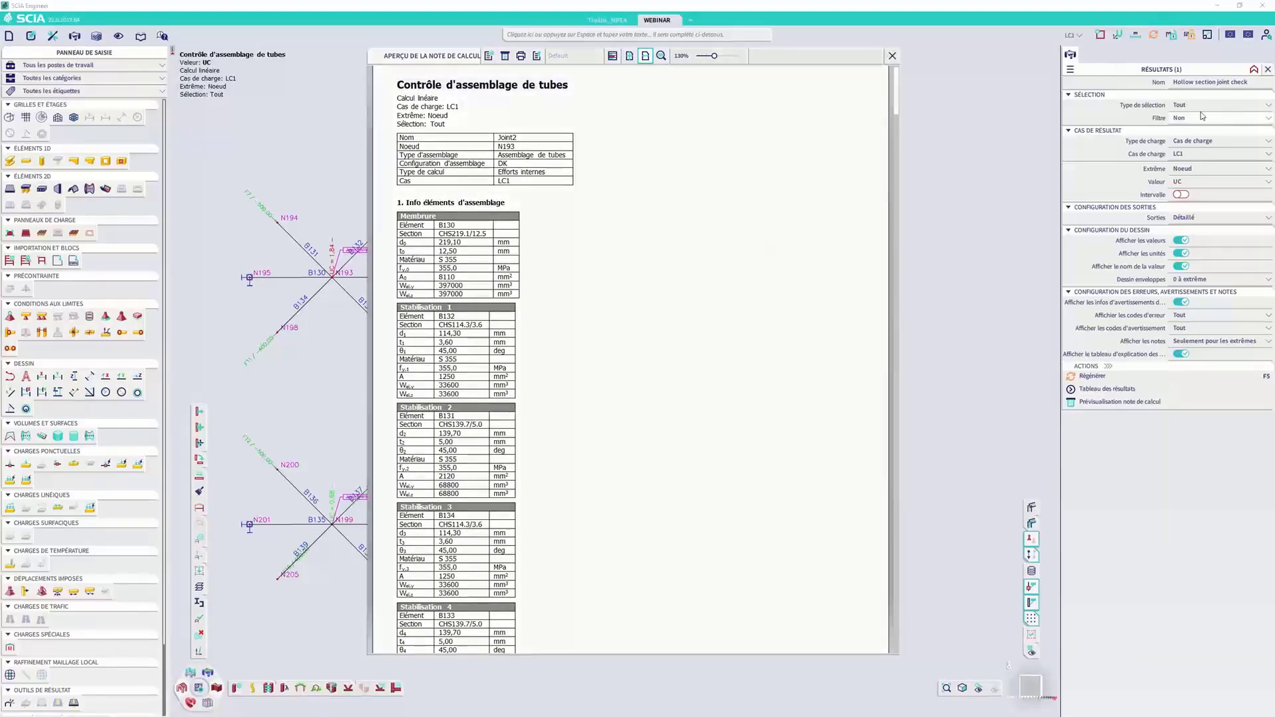
# Set the selection type to Actuelle and run the check for the joint at N206 alone, refreshing its report preview.
pyautogui.click(1207, 106)
pyautogui.click(1195, 125)
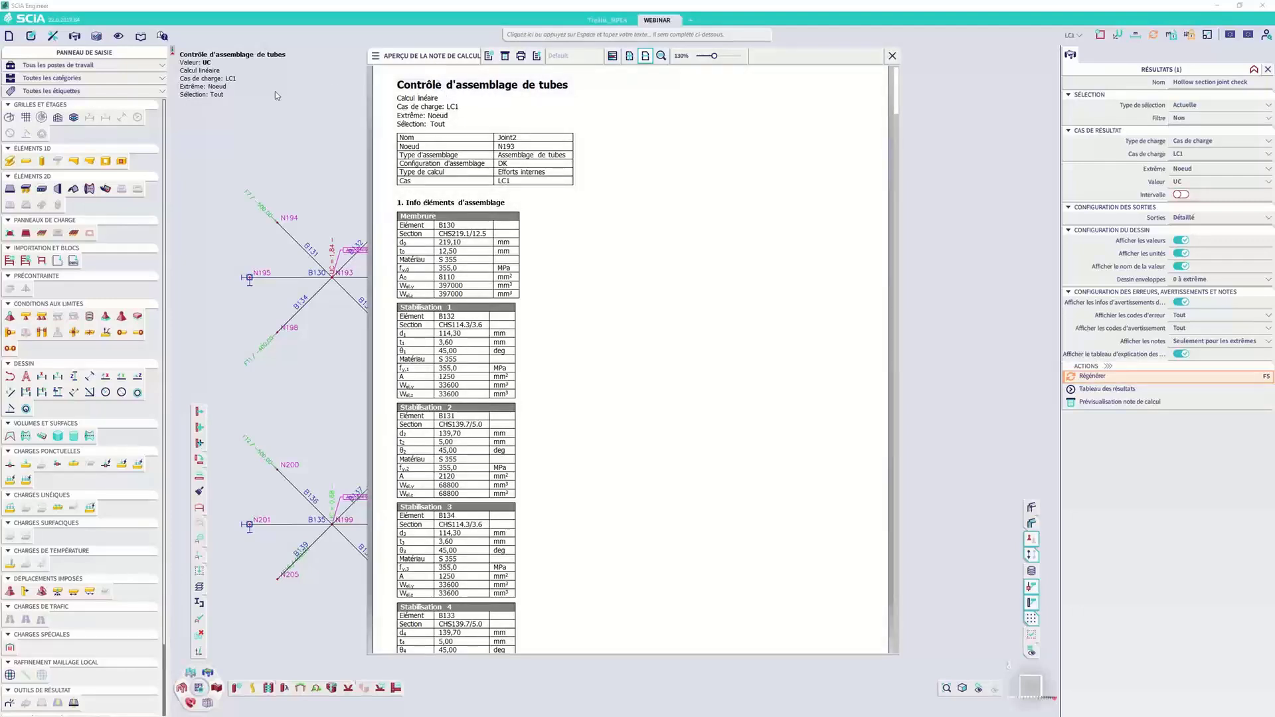
pyautogui.moveTo(403, 61); pyautogui.dragTo(389, 135)
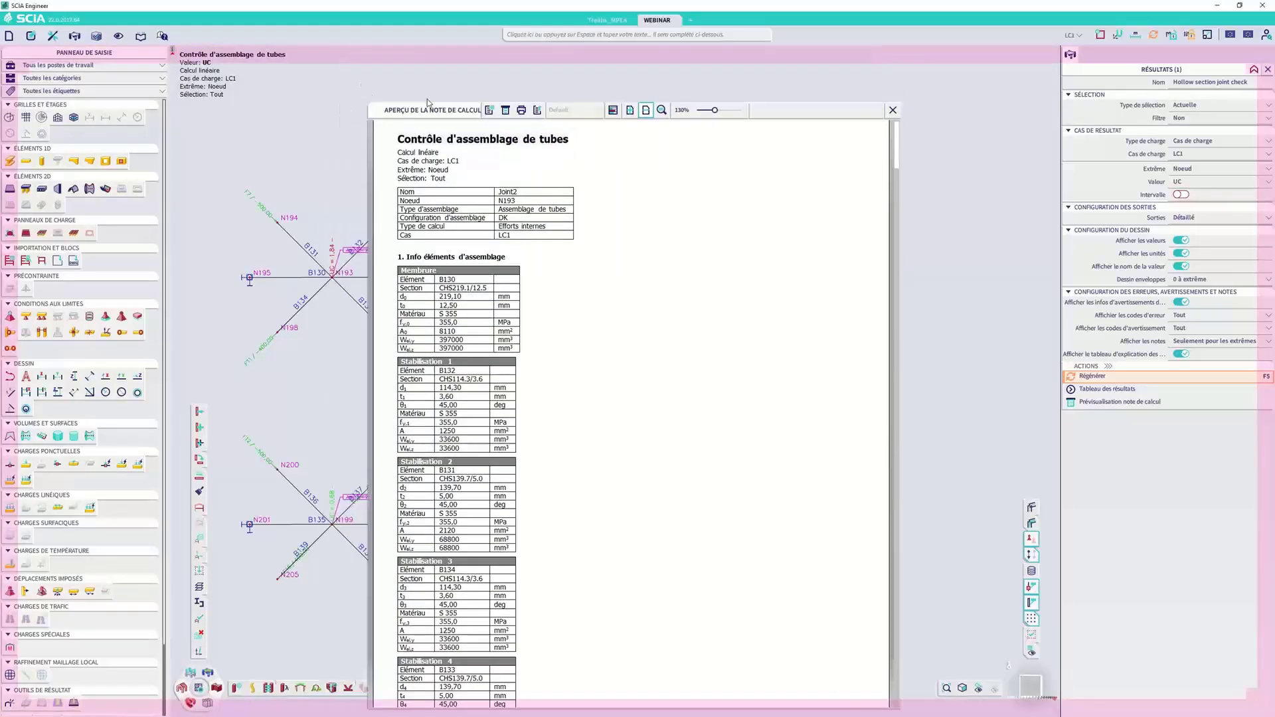
pyautogui.moveTo(279, 113); pyautogui.dragTo(272, 110)
pyautogui.click(772, 252)
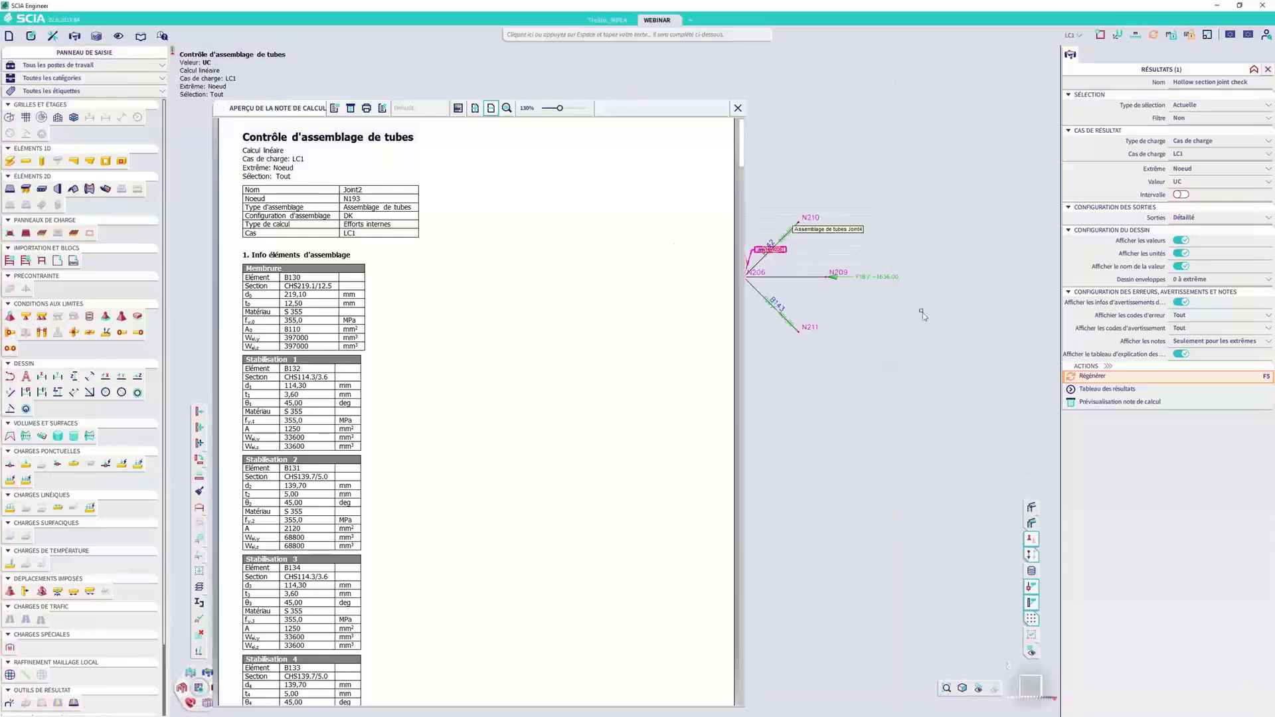
pyautogui.click(1129, 402)
pyautogui.click(1091, 376)
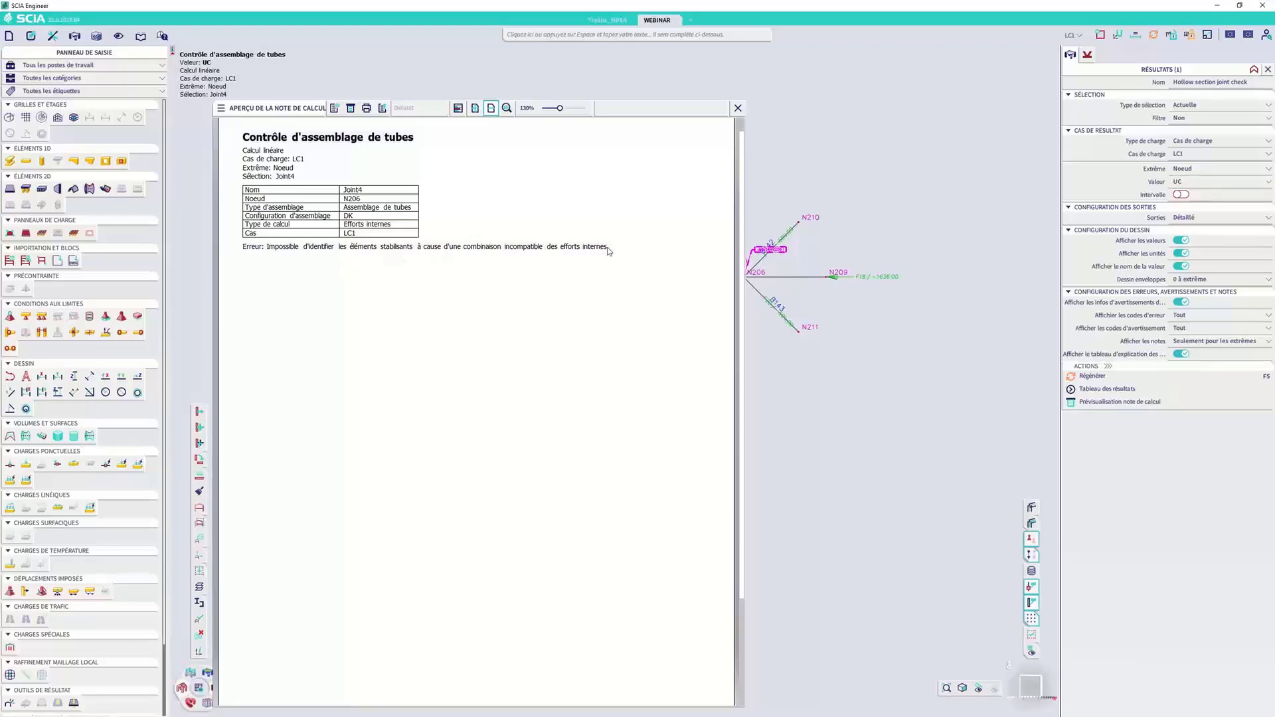
# Close the report preview, check the joint at N199 and generate its calculation report.
pyautogui.click(738, 108)
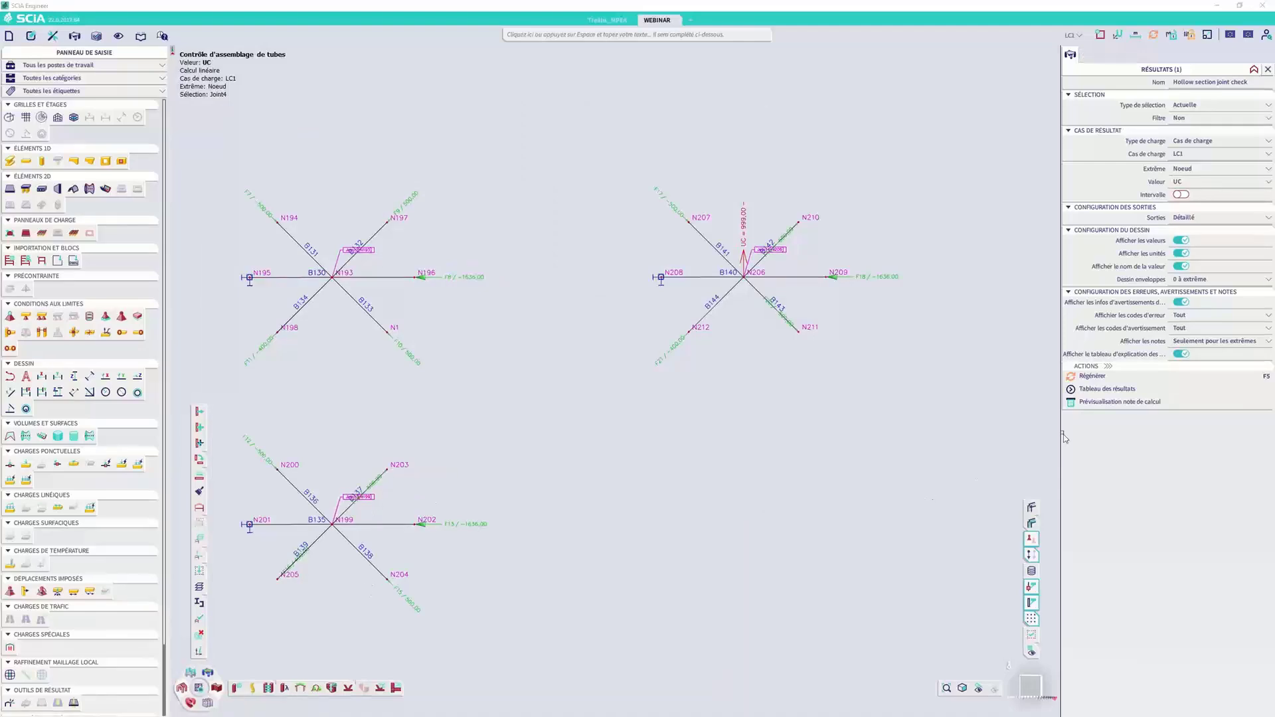
pyautogui.click(364, 496)
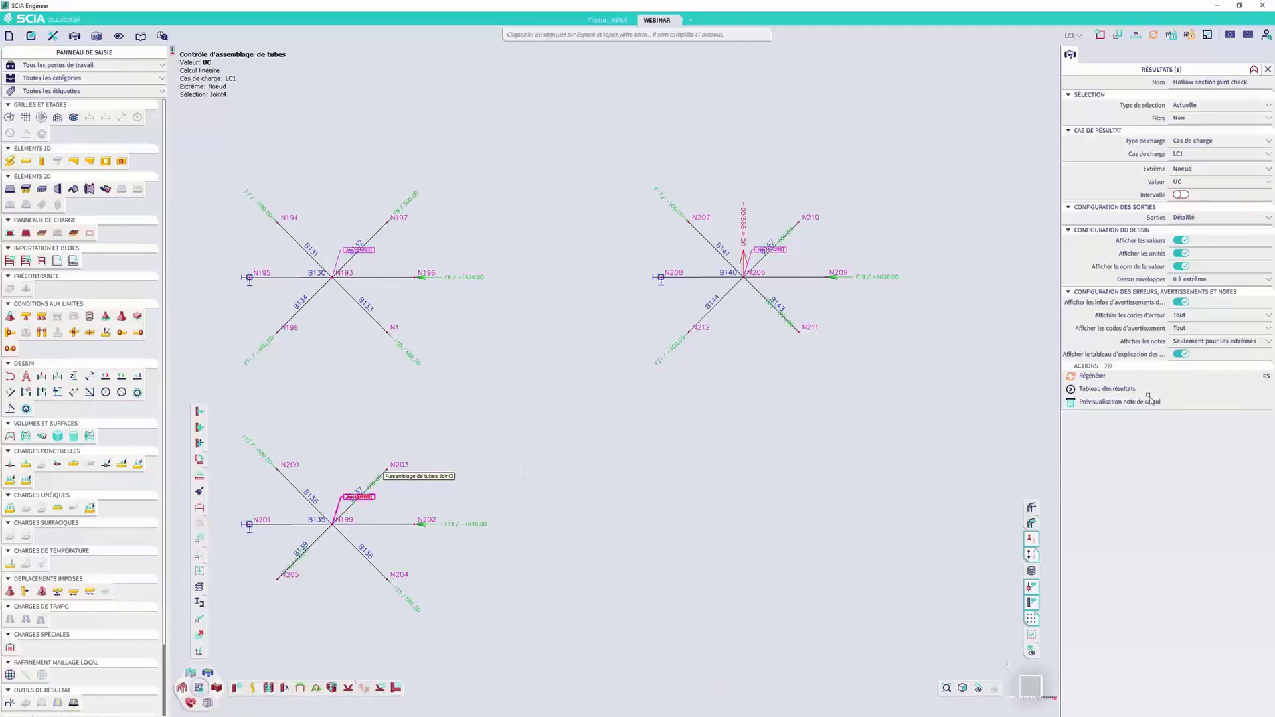
pyautogui.click(1092, 376)
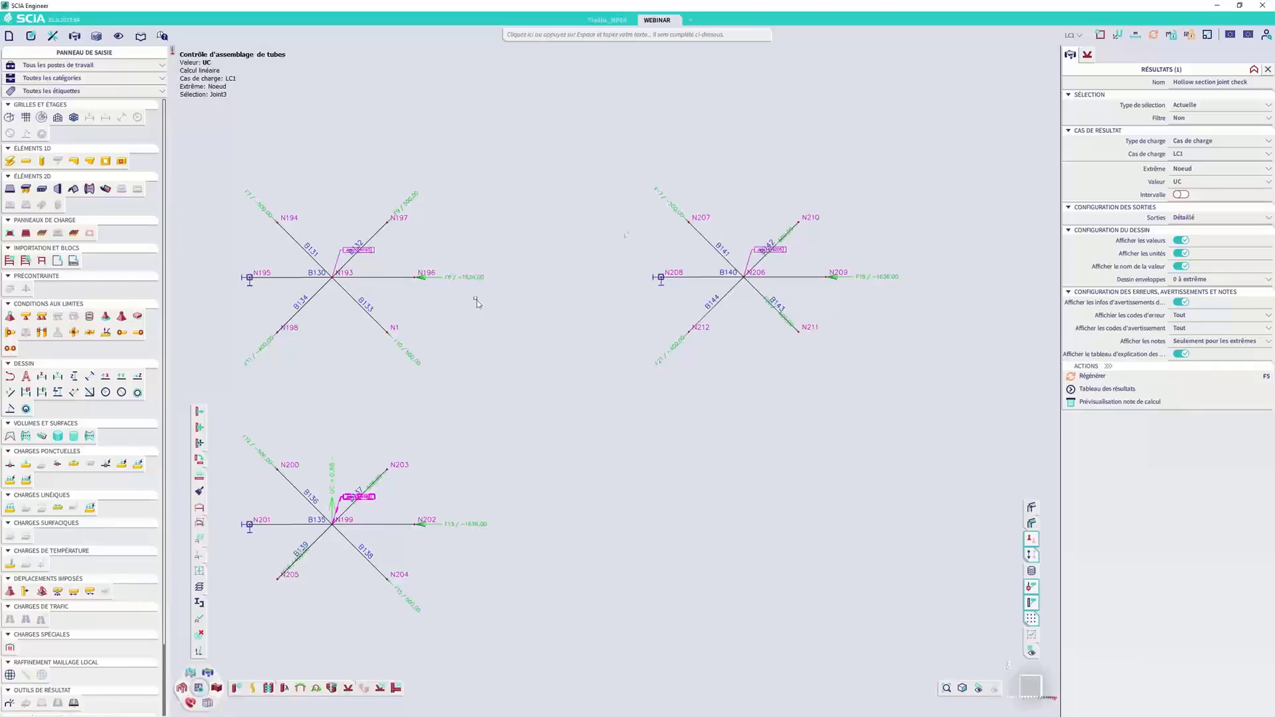
pyautogui.click(1120, 402)
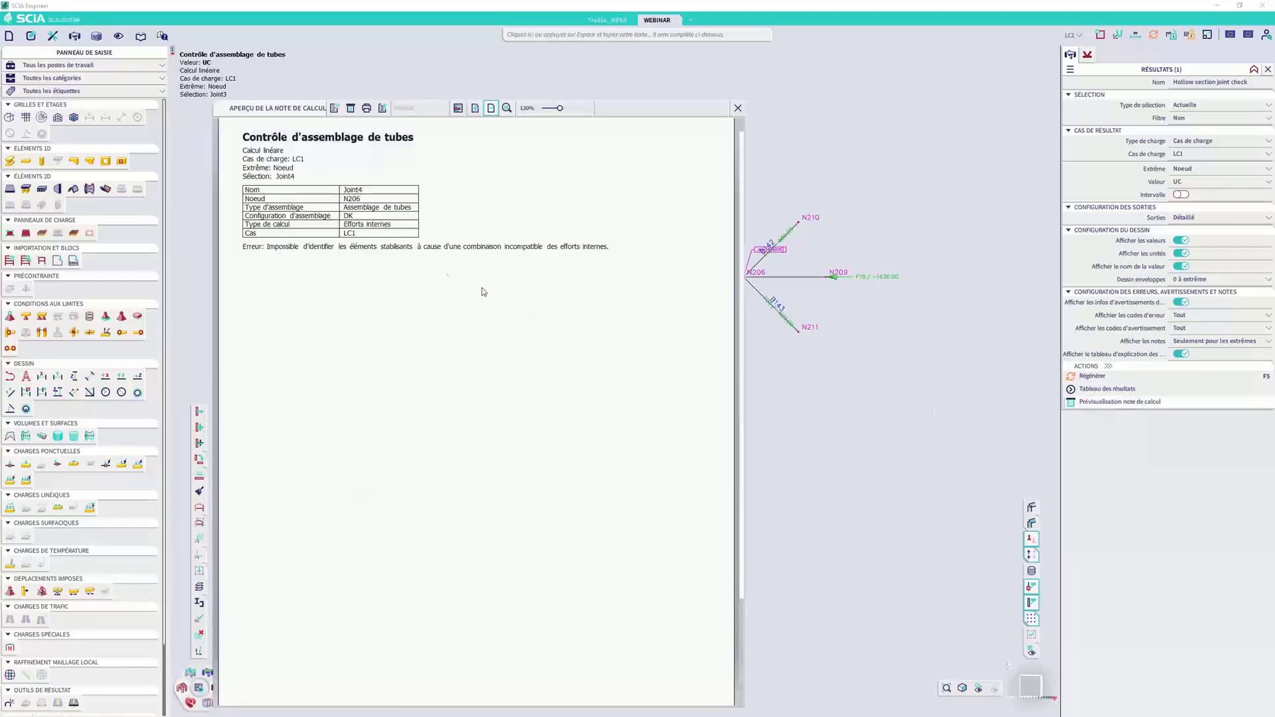
pyautogui.press('space')
pyautogui.write('Contrôle')
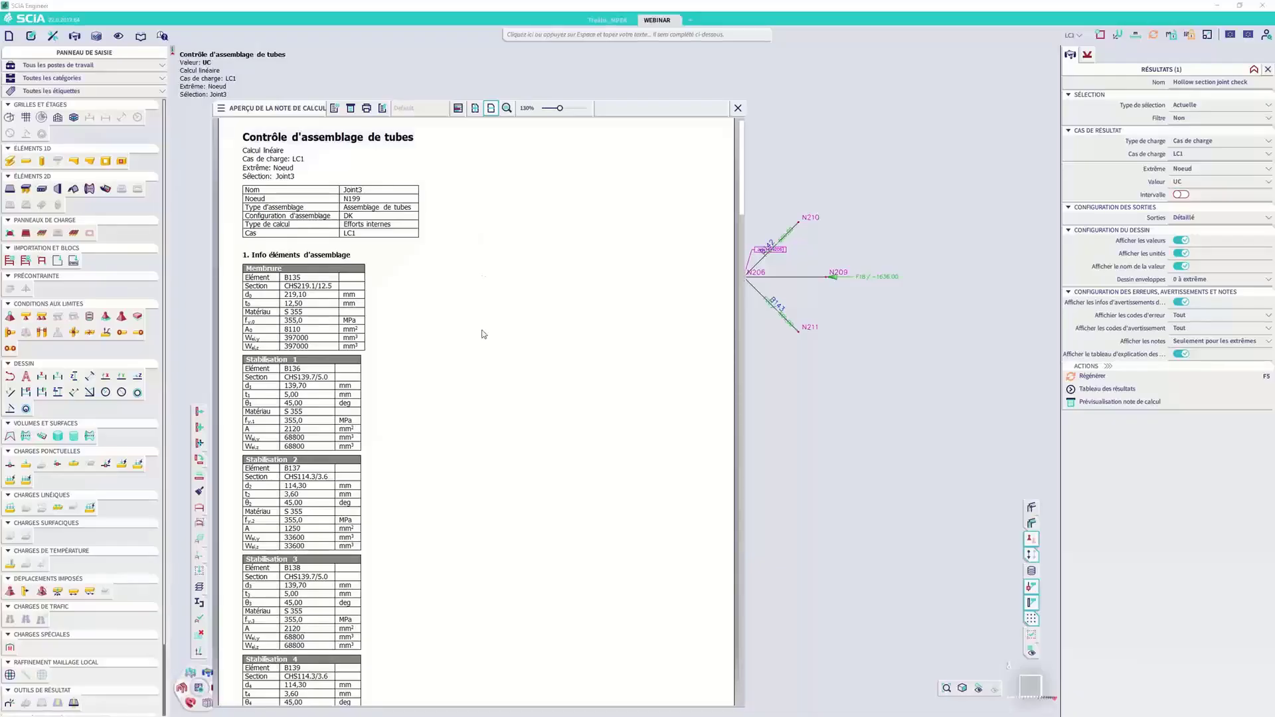
# Dock the calculation report beside the model and bring the joint at N199 into view for comparison.
pyautogui.scroll(-1, 484, 336)
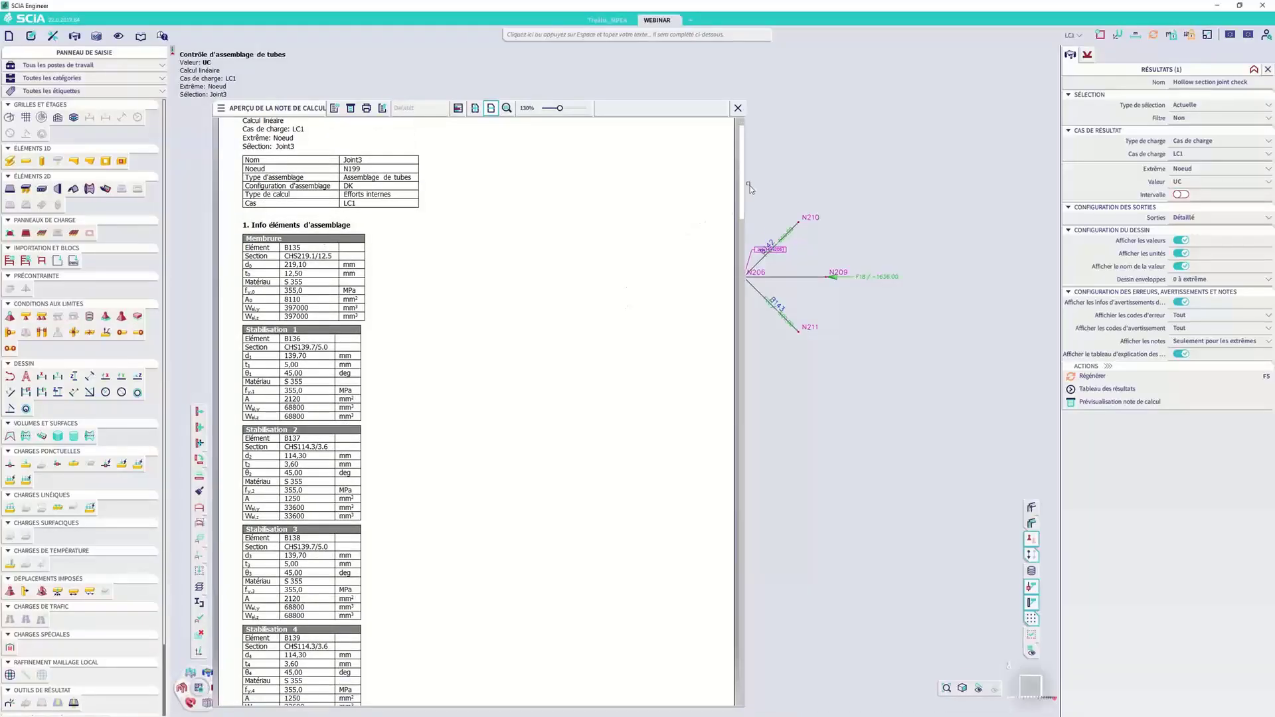
pyautogui.scroll(-1, 349, 288)
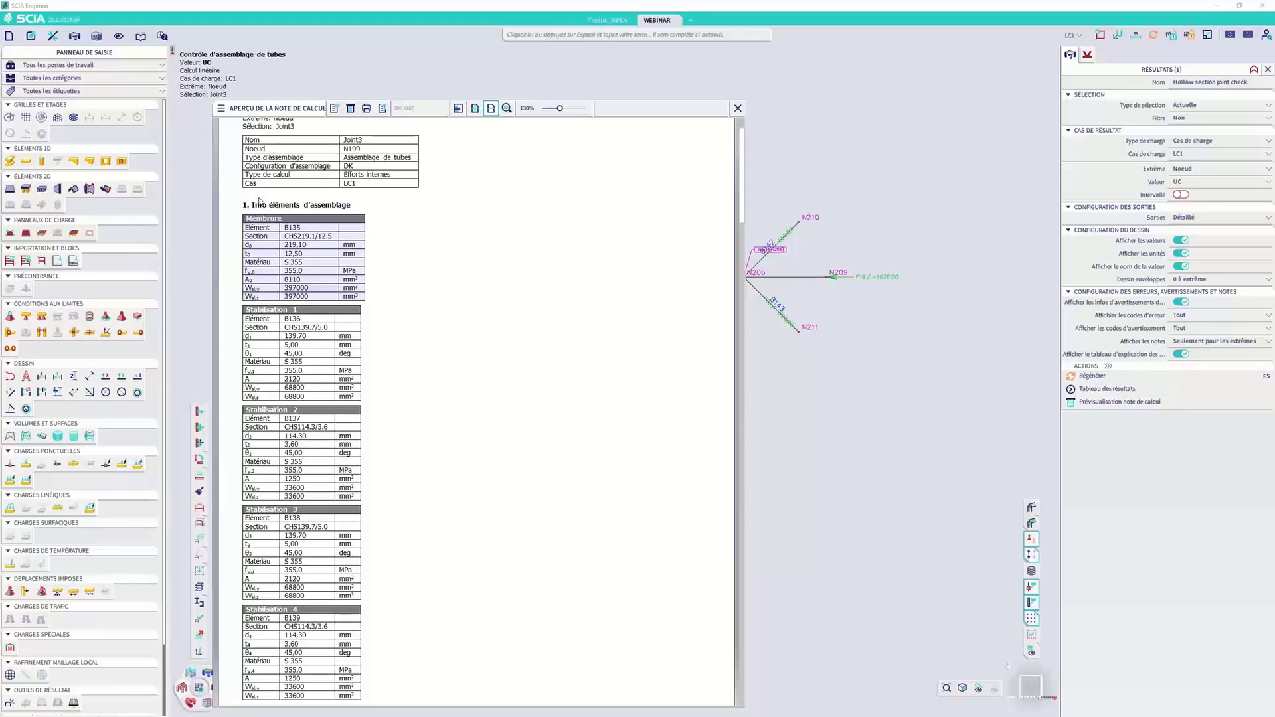
pyautogui.moveTo(300, 113); pyautogui.dragTo(661, 83)
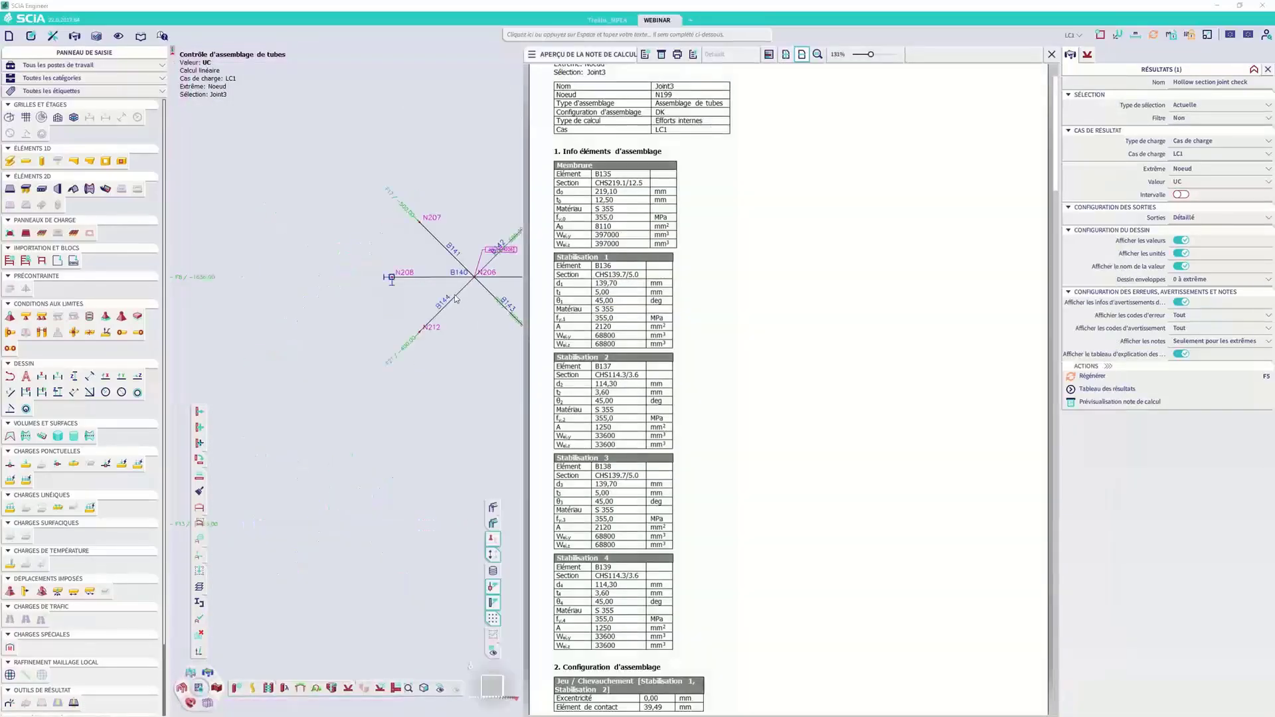
pyautogui.scroll(-3, 330, 240)
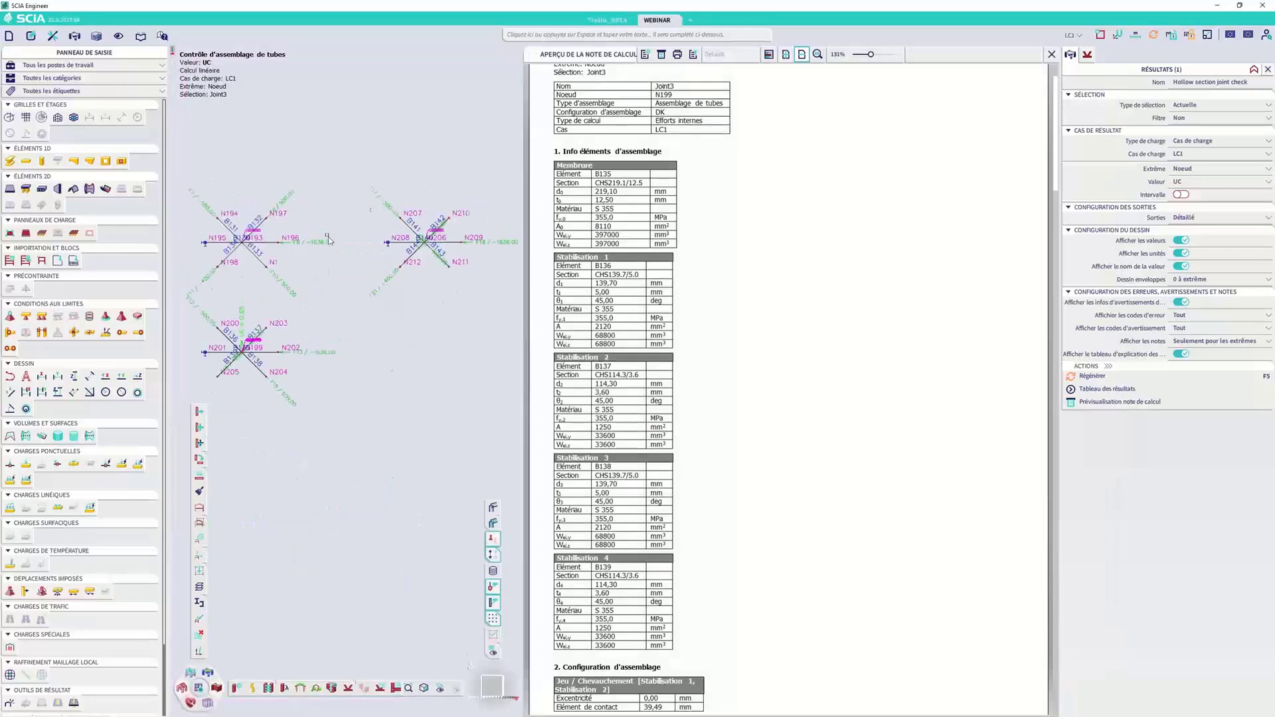
pyautogui.scroll(5, 320, 278)
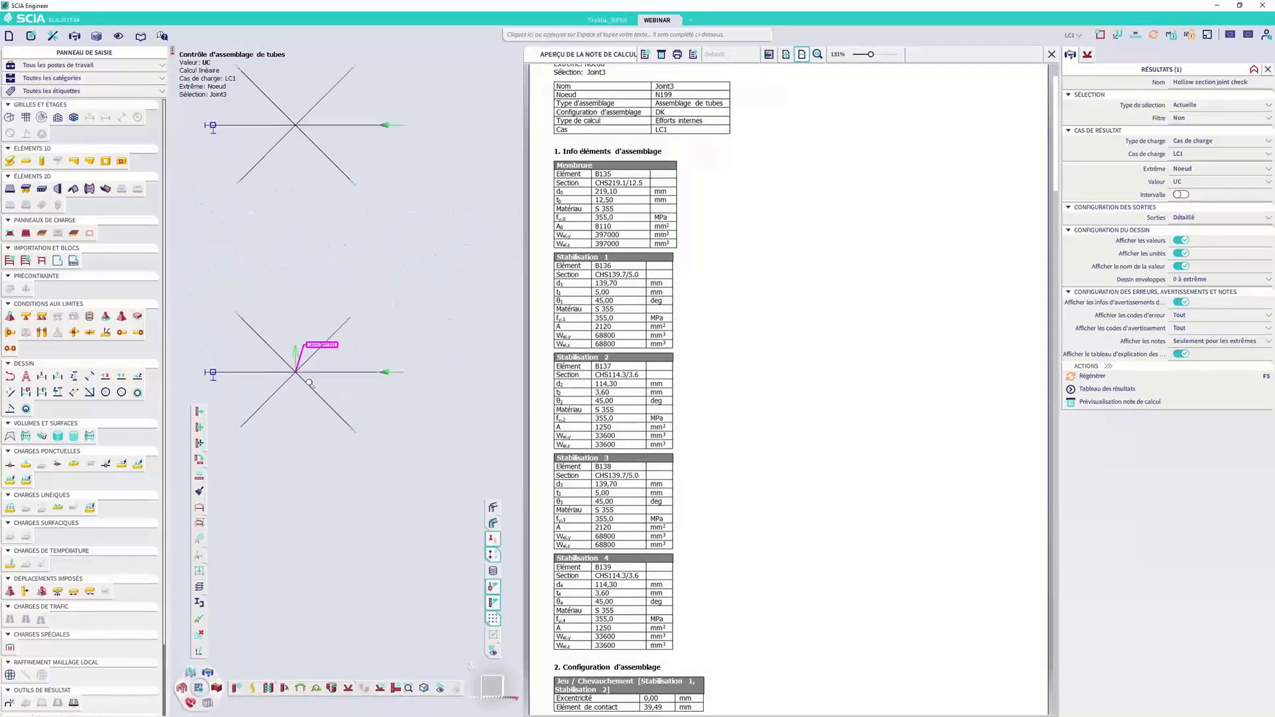
pyautogui.scroll(3, 309, 384)
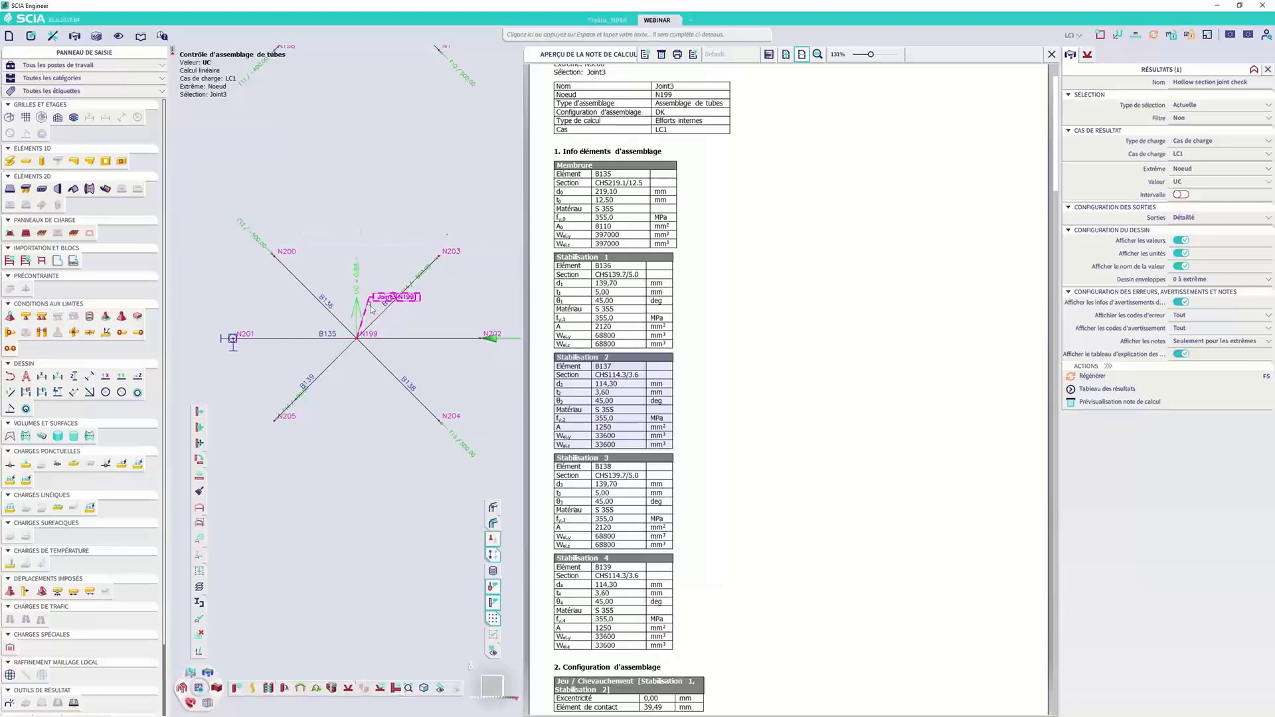
# Examine the N199 report's member data, special joint design criteria, unity check results and weld sizes.
pyautogui.scroll(-1, 651, 455)
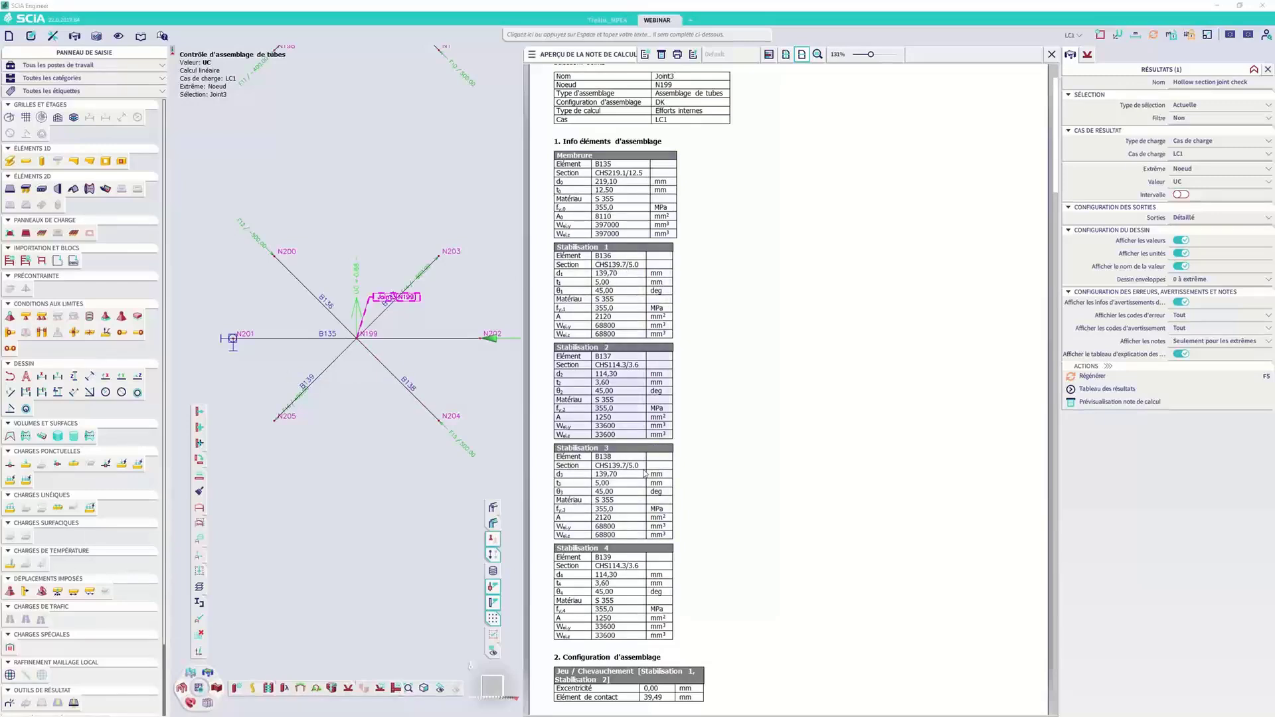
pyautogui.scroll(-2, 834, 477)
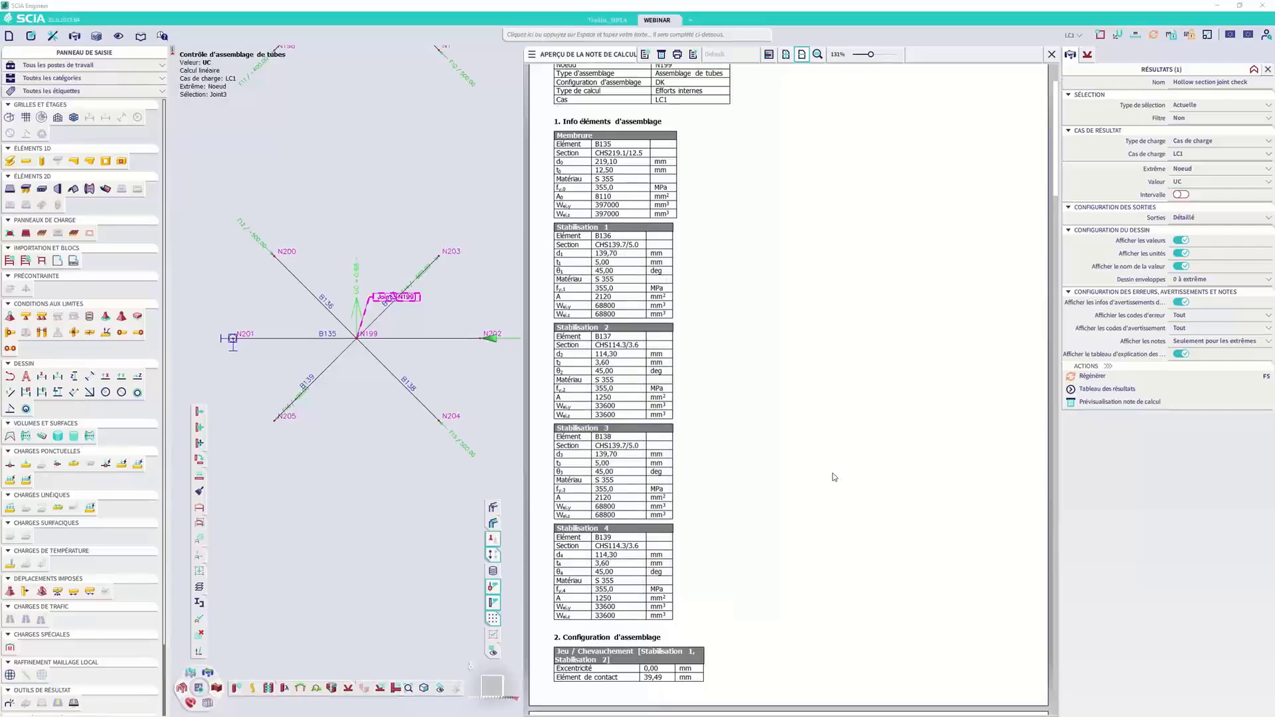
pyautogui.scroll(-3, 835, 477)
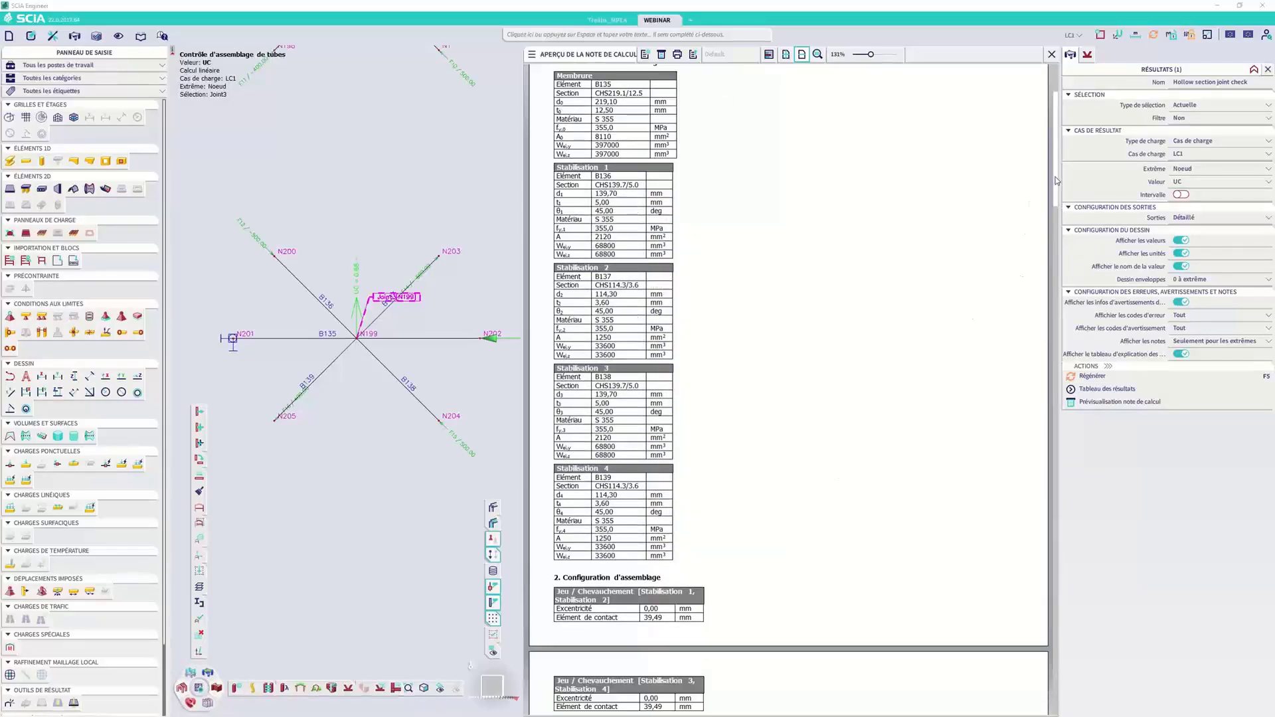
pyautogui.moveTo(1058, 181); pyautogui.dragTo(1056, 667)
pyautogui.scroll(-1, 778, 502)
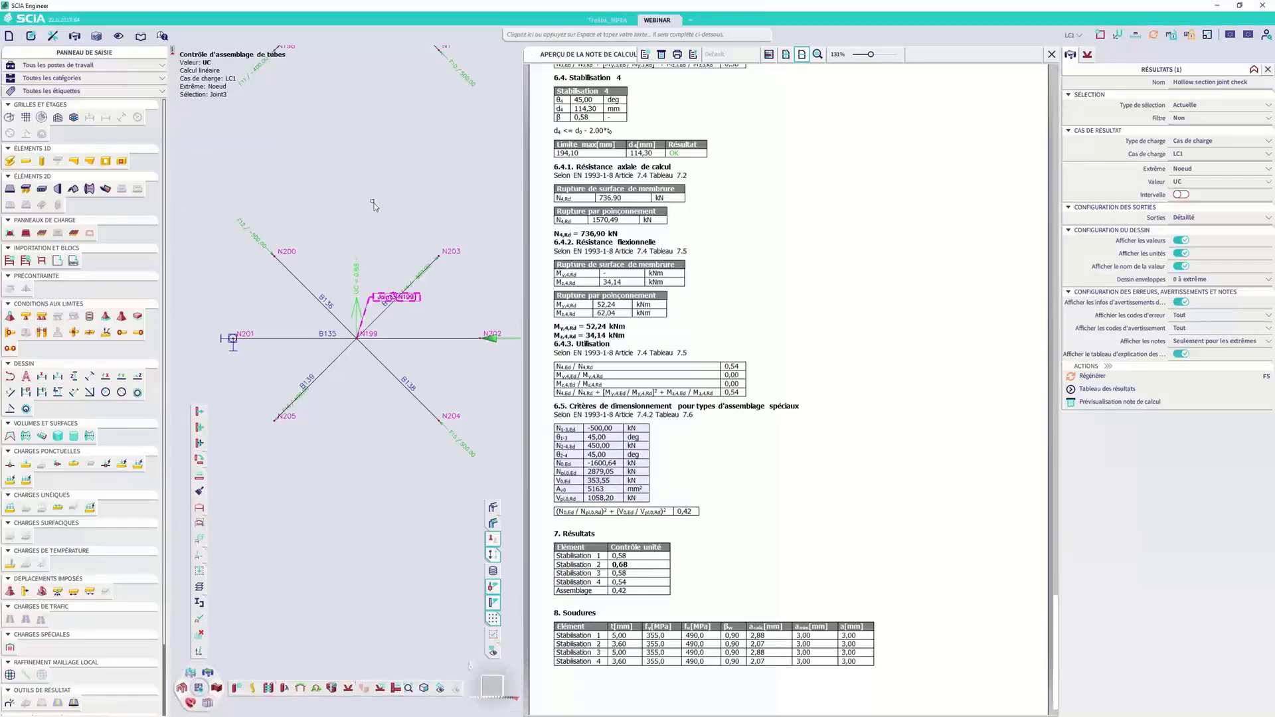
# Check the joint at N193 and examine its report's special joint criteria, unity check results and weld sizes.
pyautogui.scroll(-3, 382, 198)
pyautogui.scroll(1, 401, 166)
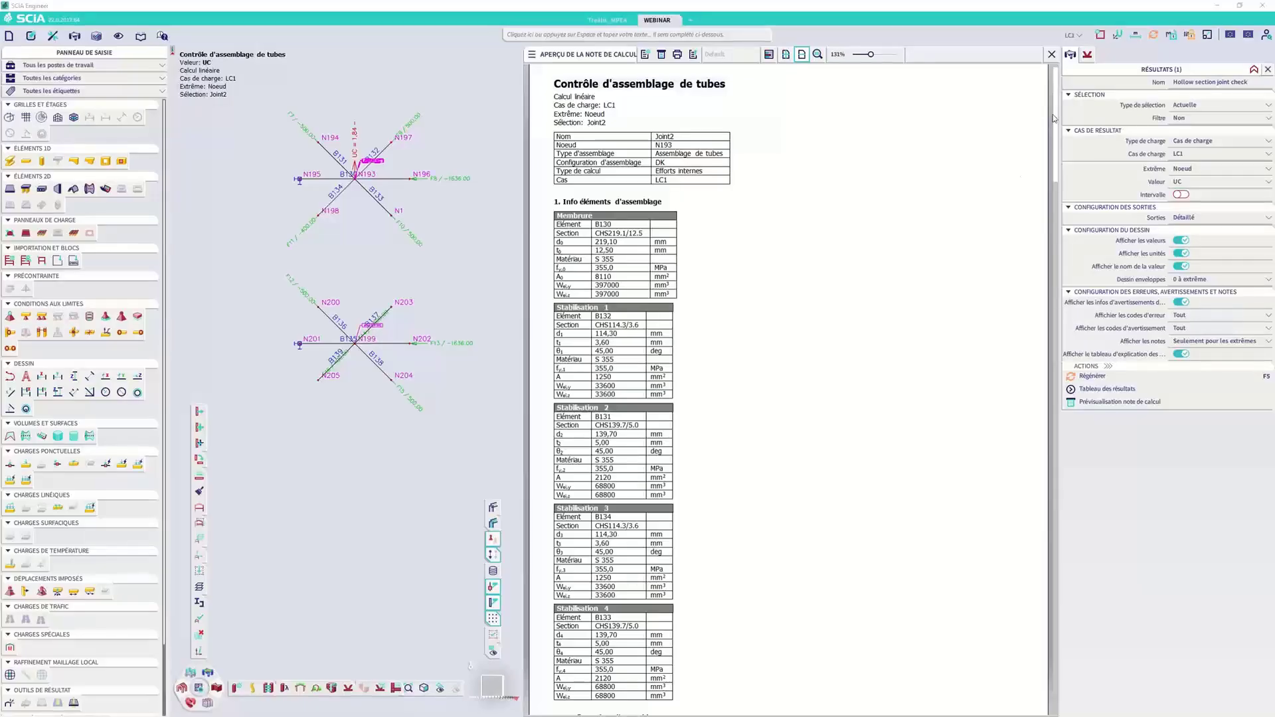
pyautogui.scroll(-5, 1058, 130)
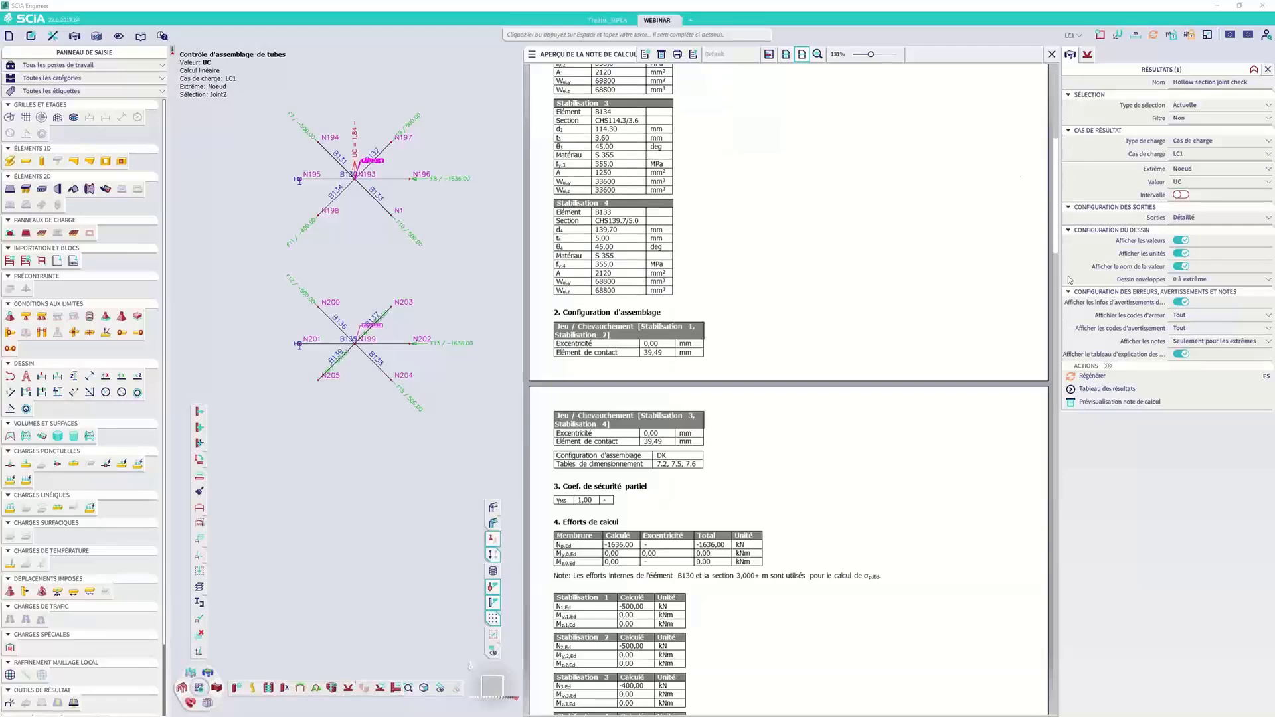
pyautogui.scroll(-20, 1056, 406)
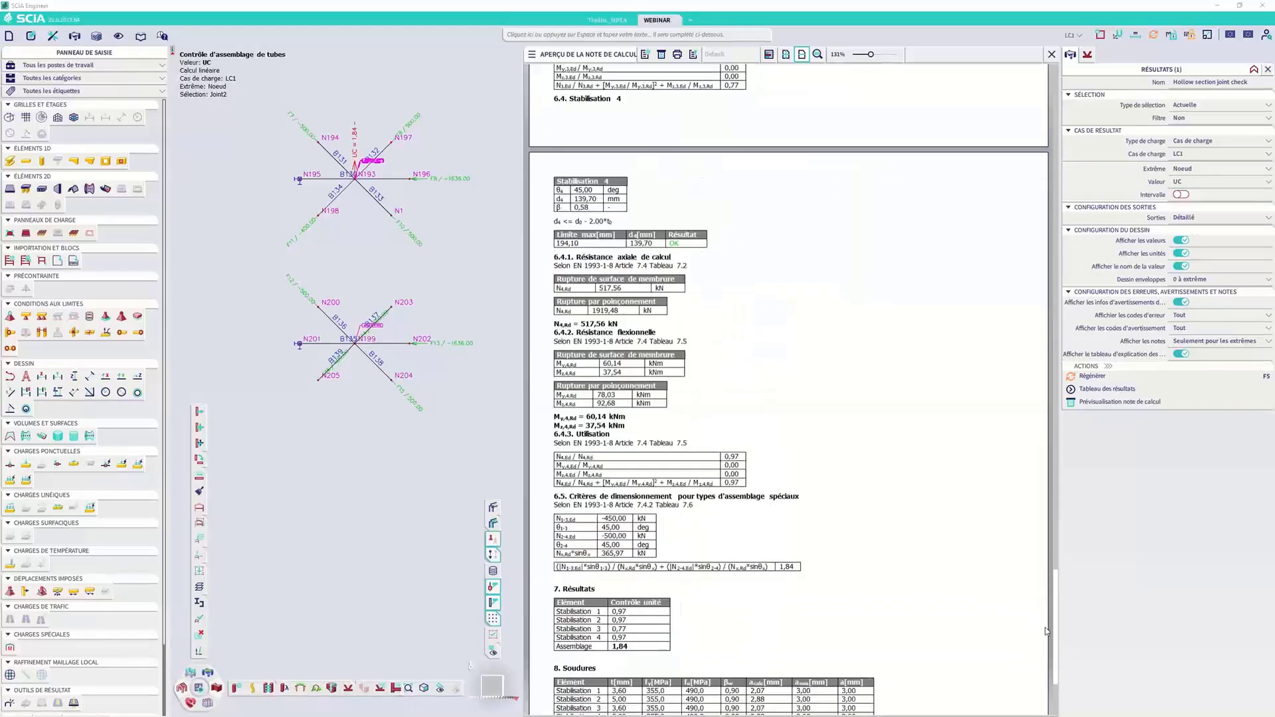
pyautogui.scroll(-1, 1043, 643)
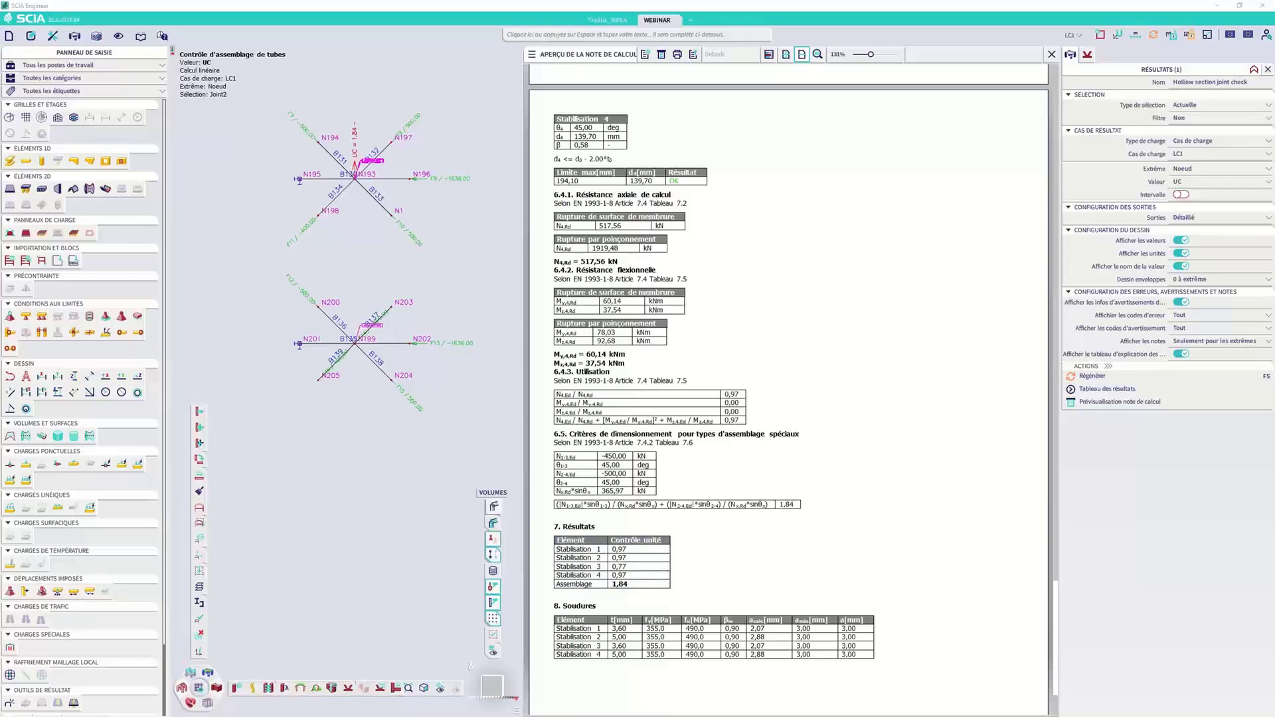
# Switch to the PowerPoint presentation and start the slideshow from the closing slide.
pyautogui.hotkey('alt', 'Tab')
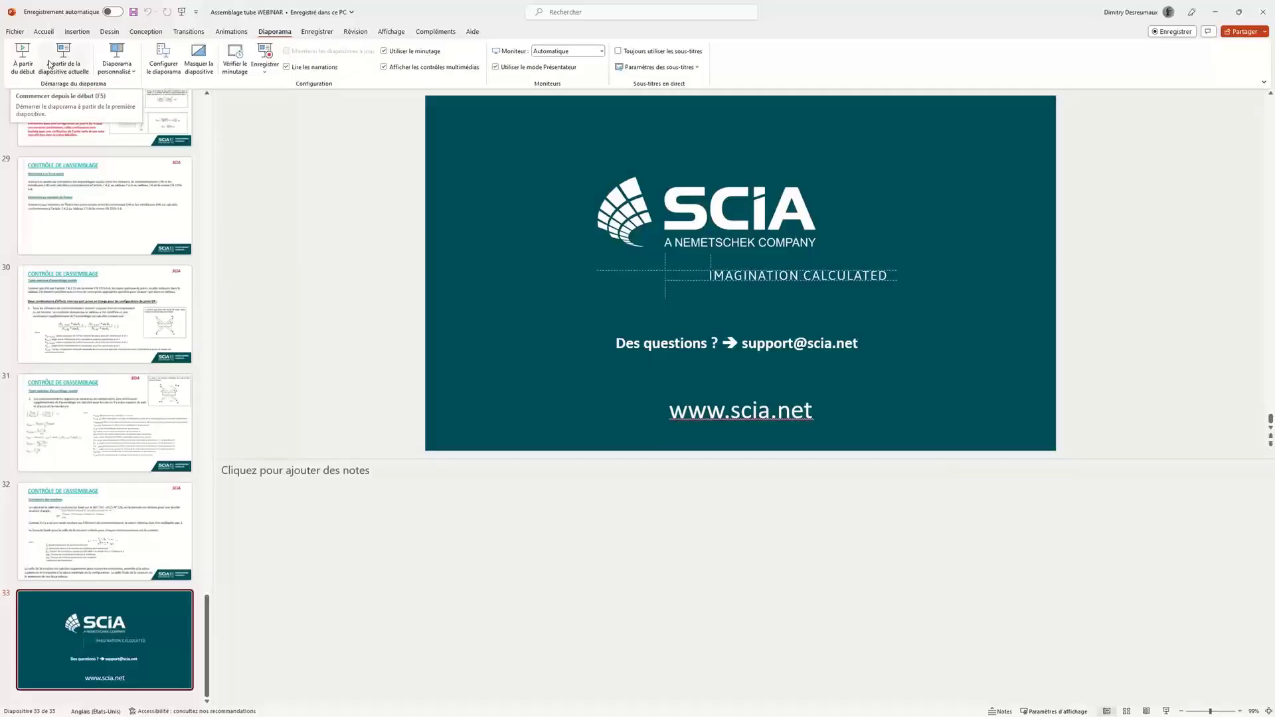
pyautogui.click(45, 48)
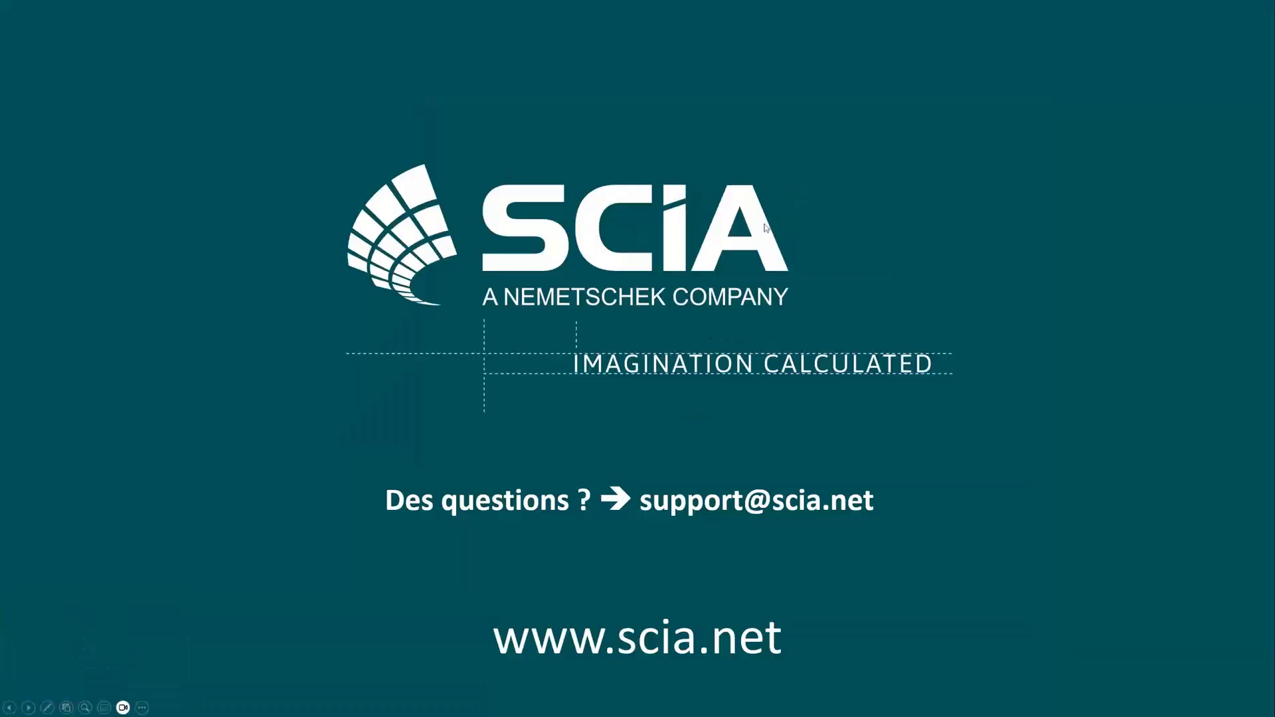